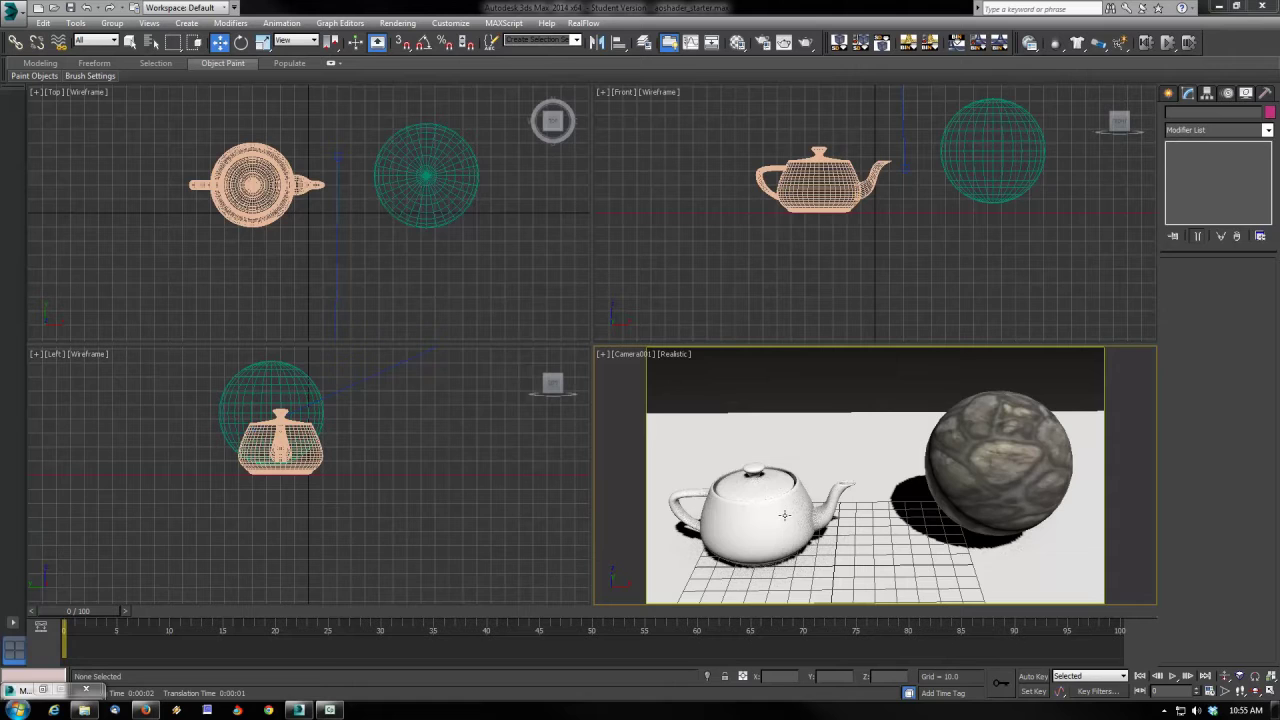
- Move the teapot slightly toward the sphere and dolly the camera a little closer to the objects
{"action": "left_click_drag", "start_coordinate": [784, 515], "coordinate": [819, 546]}
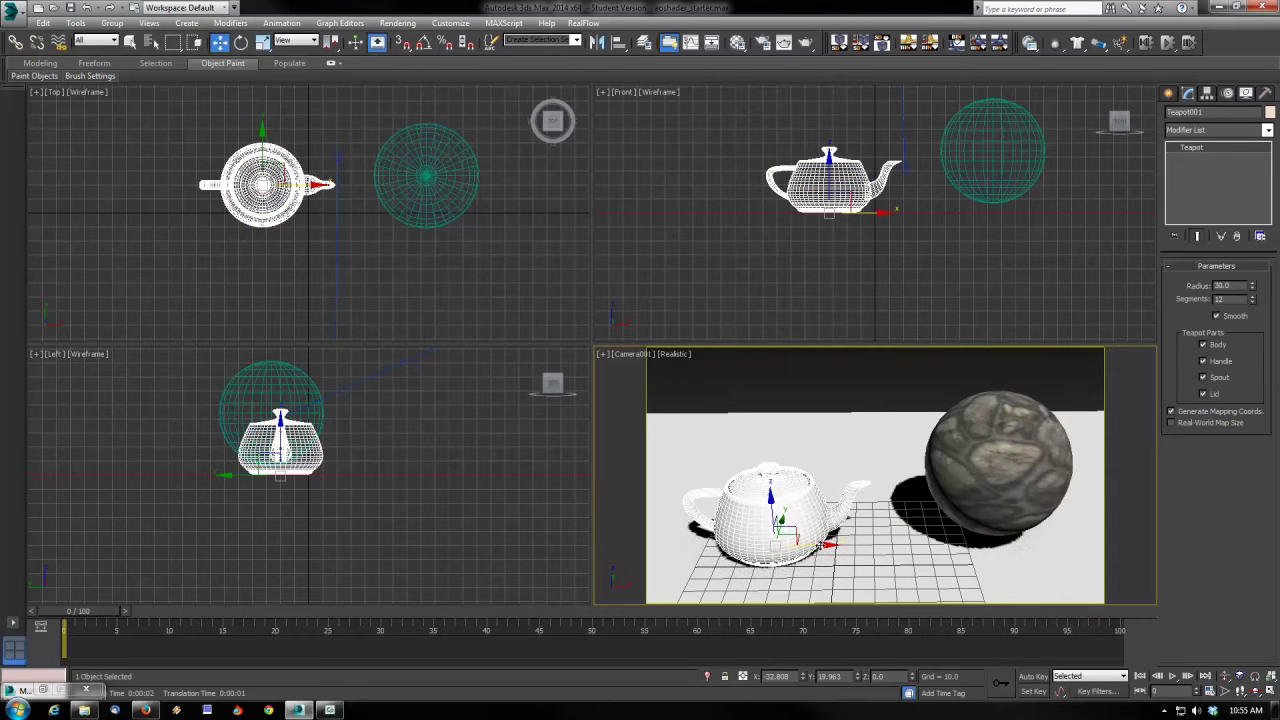
{"action": "left_click", "coordinate": [1224, 676]}
{"action": "left_click_drag", "start_coordinate": [1027, 600], "coordinate": [1027, 581]}
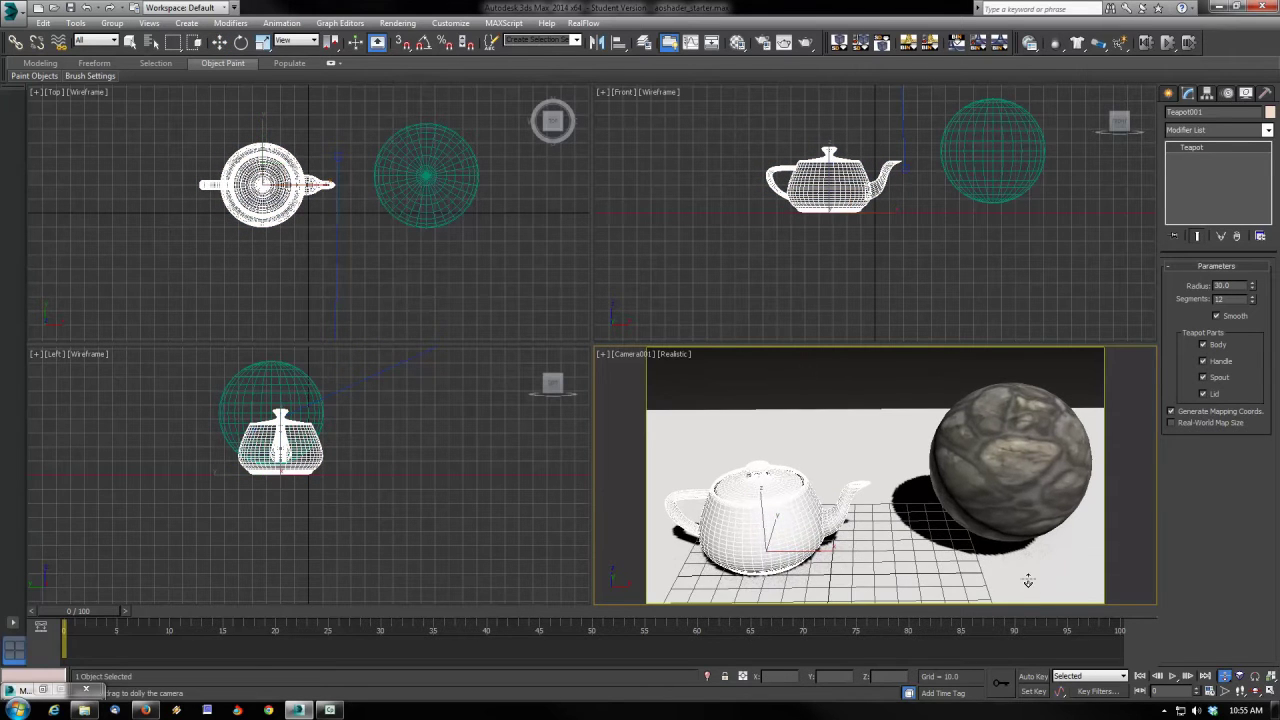
{"action": "key", "text": "w"}
{"action": "left_click", "coordinate": [800, 372]}
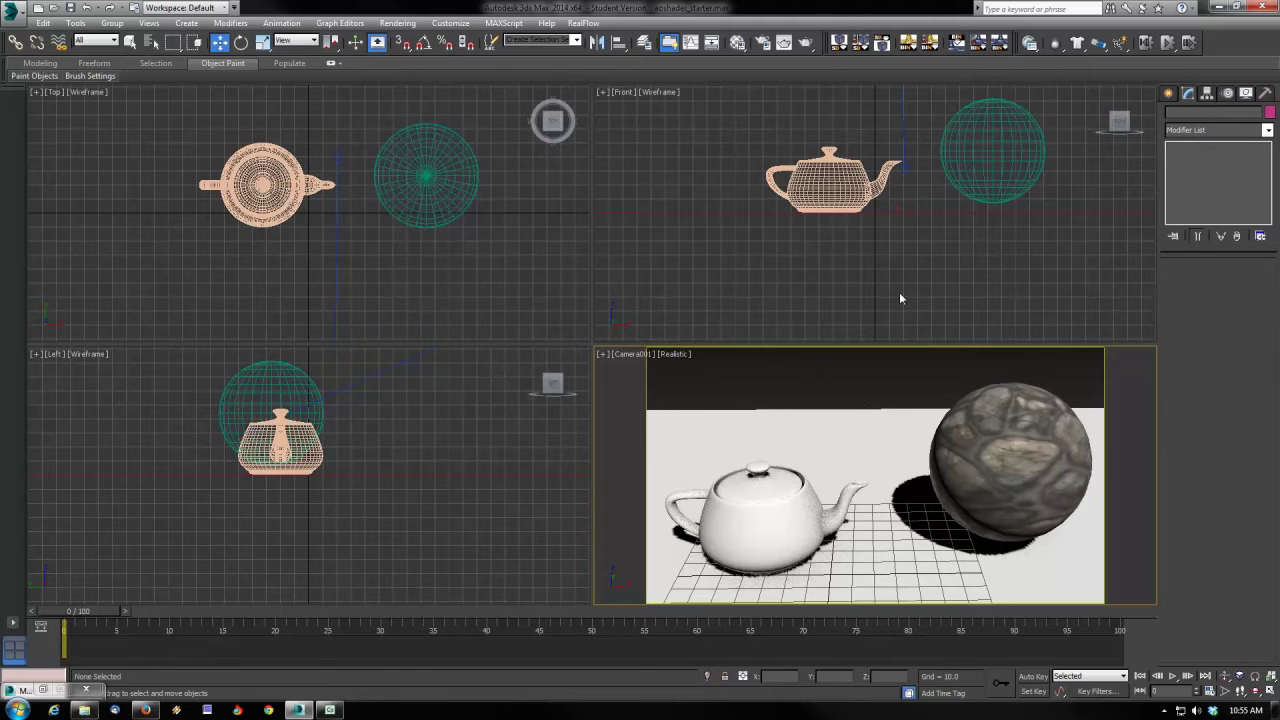
- Open the Material Editor and review the teapot's white material, 01 - Default, including its maps and Blinn parameters
{"action": "left_click", "coordinate": [745, 45]}
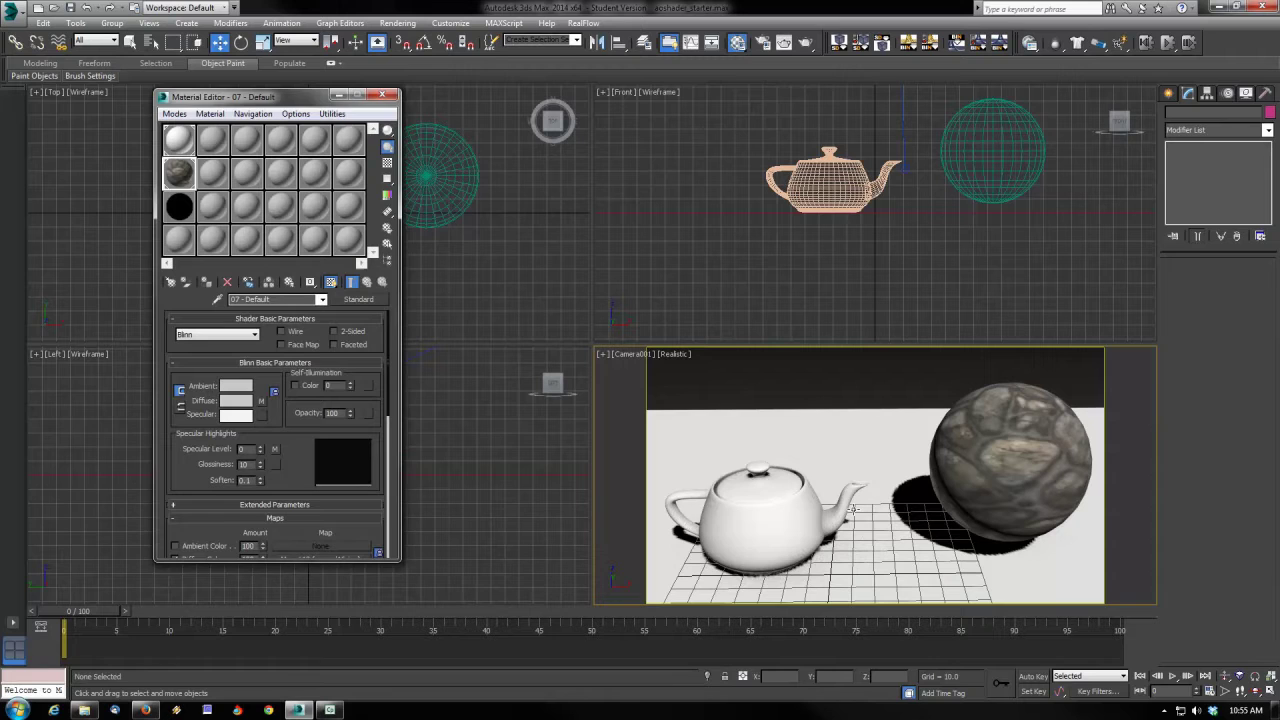
{"action": "left_click", "coordinate": [734, 520]}
{"action": "left_click", "coordinate": [178, 140]}
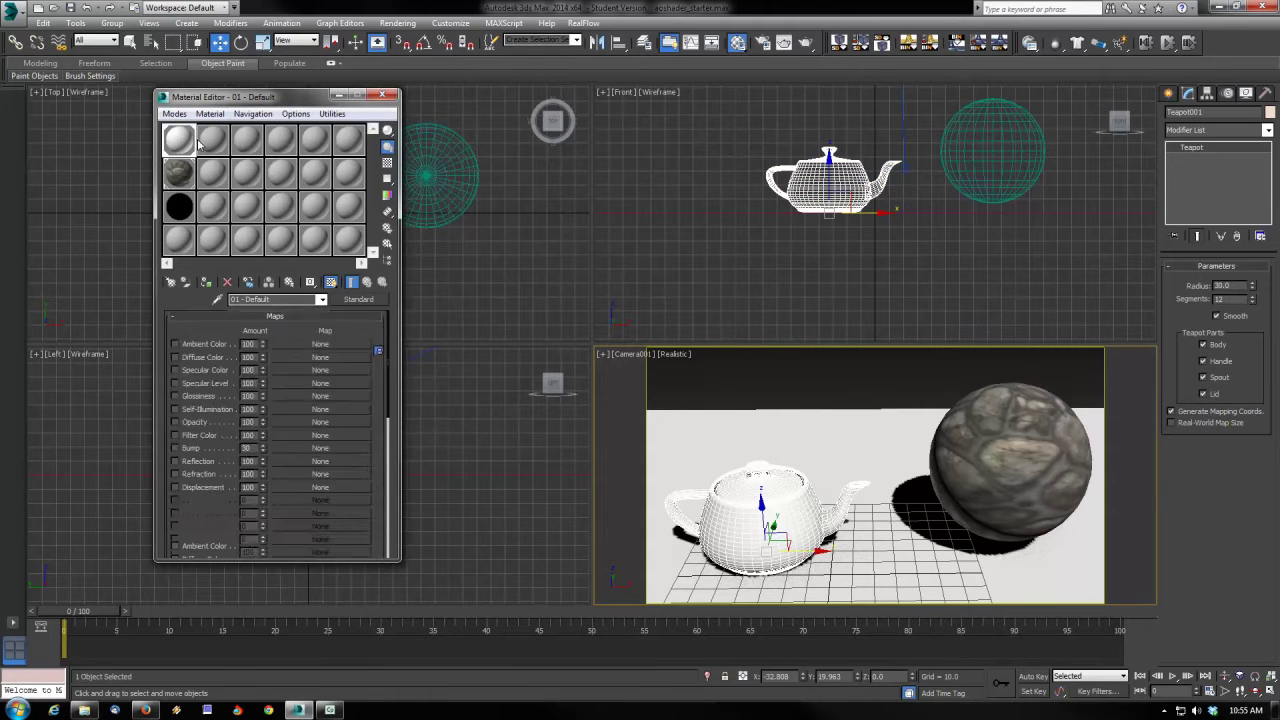
{"action": "scroll", "coordinate": [284, 443], "scroll_direction": "down", "scroll_amount": 5}
{"action": "scroll", "coordinate": [280, 458], "scroll_direction": "up", "scroll_amount": 5}
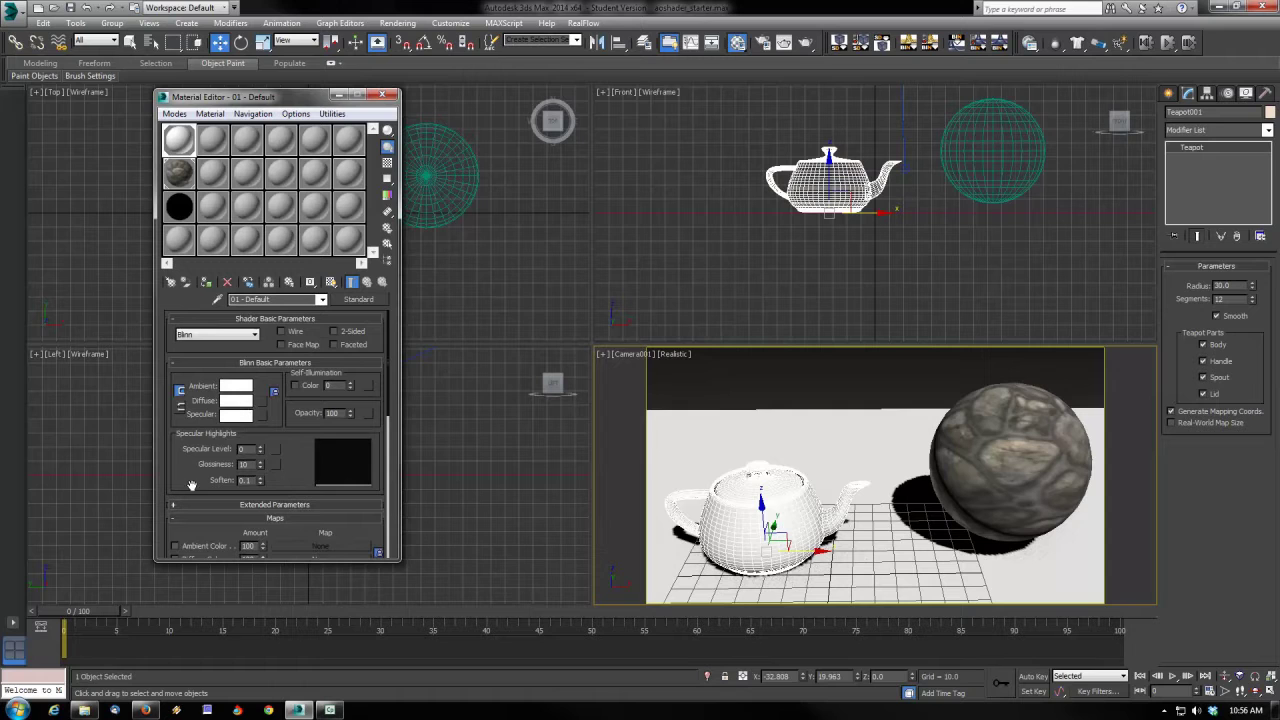
{"action": "left_click_drag", "start_coordinate": [196, 484], "coordinate": [206, 664]}
- Move the sphere slightly toward the teapot and review the maps of its stone material, 07 - Default
{"action": "left_click", "coordinate": [1060, 465]}
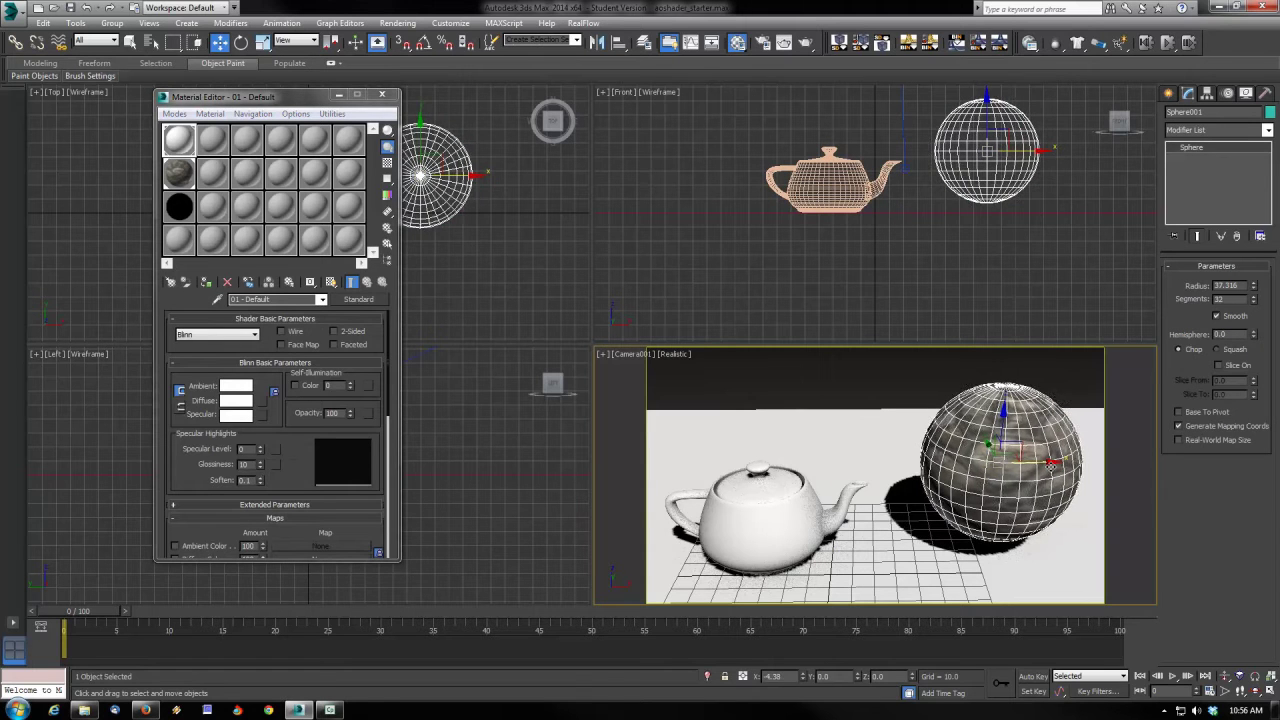
{"action": "left_click_drag", "start_coordinate": [1052, 463], "coordinate": [1049, 464]}
{"action": "left_click", "coordinate": [180, 175]}
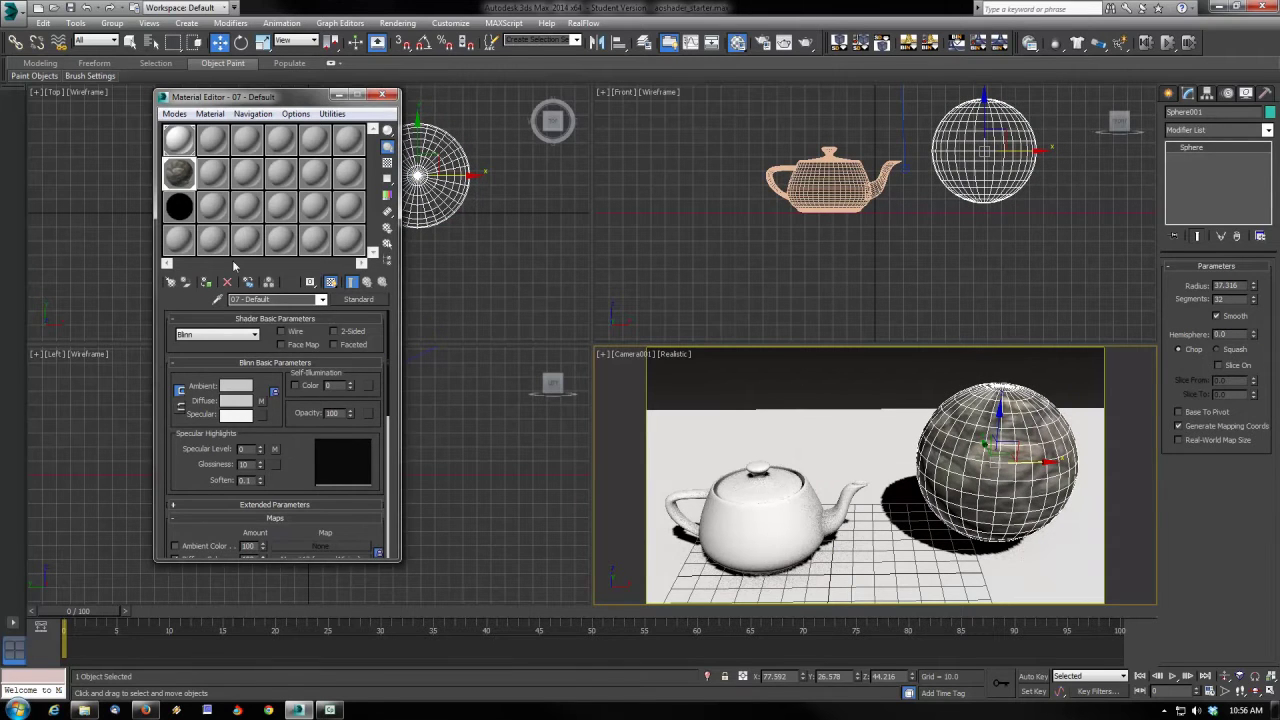
{"action": "left_click_drag", "start_coordinate": [300, 480], "coordinate": [273, 318]}
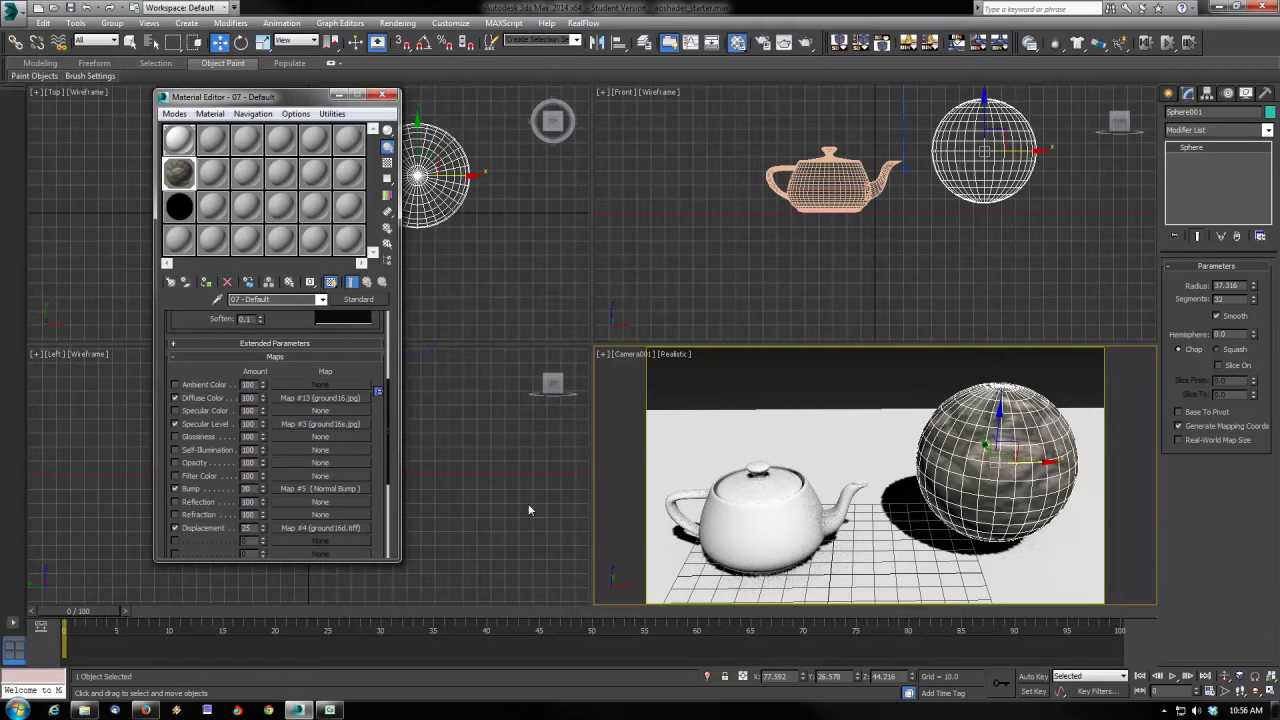
{"action": "left_click", "coordinate": [928, 374]}
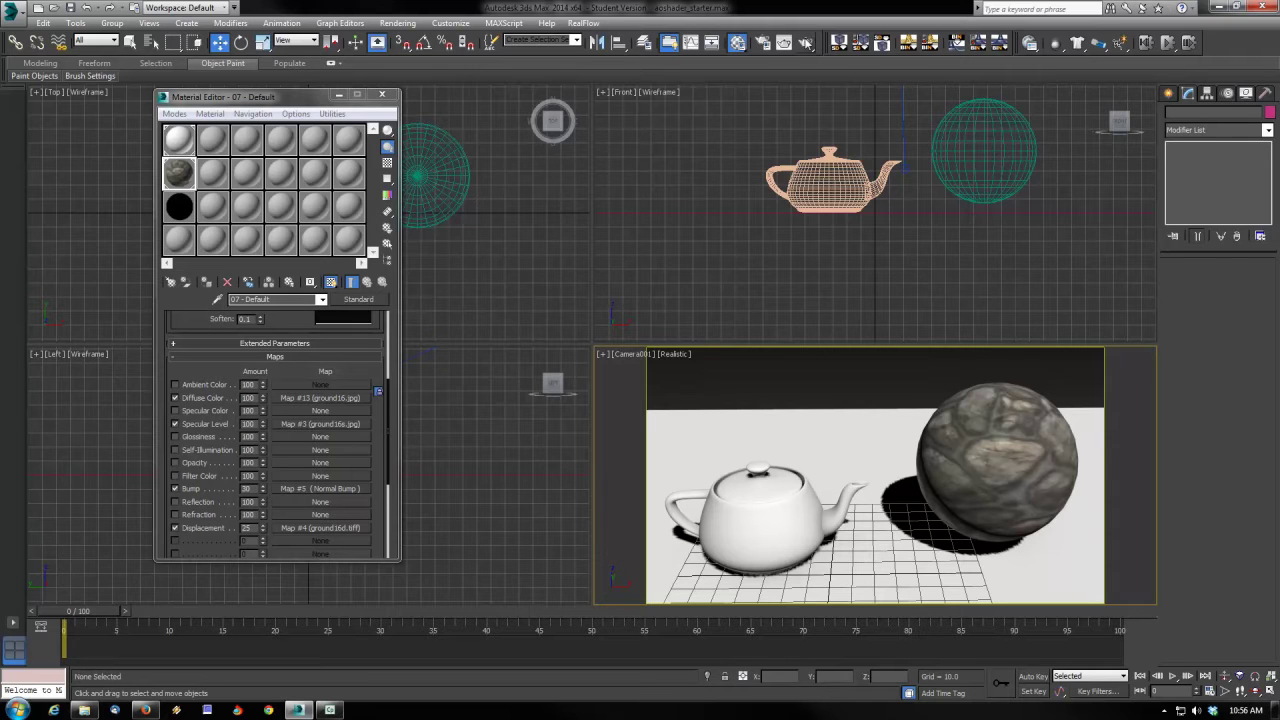
- Render the camera view and check the mental ray Final Gathering settings
{"action": "left_click", "coordinate": [806, 42]}
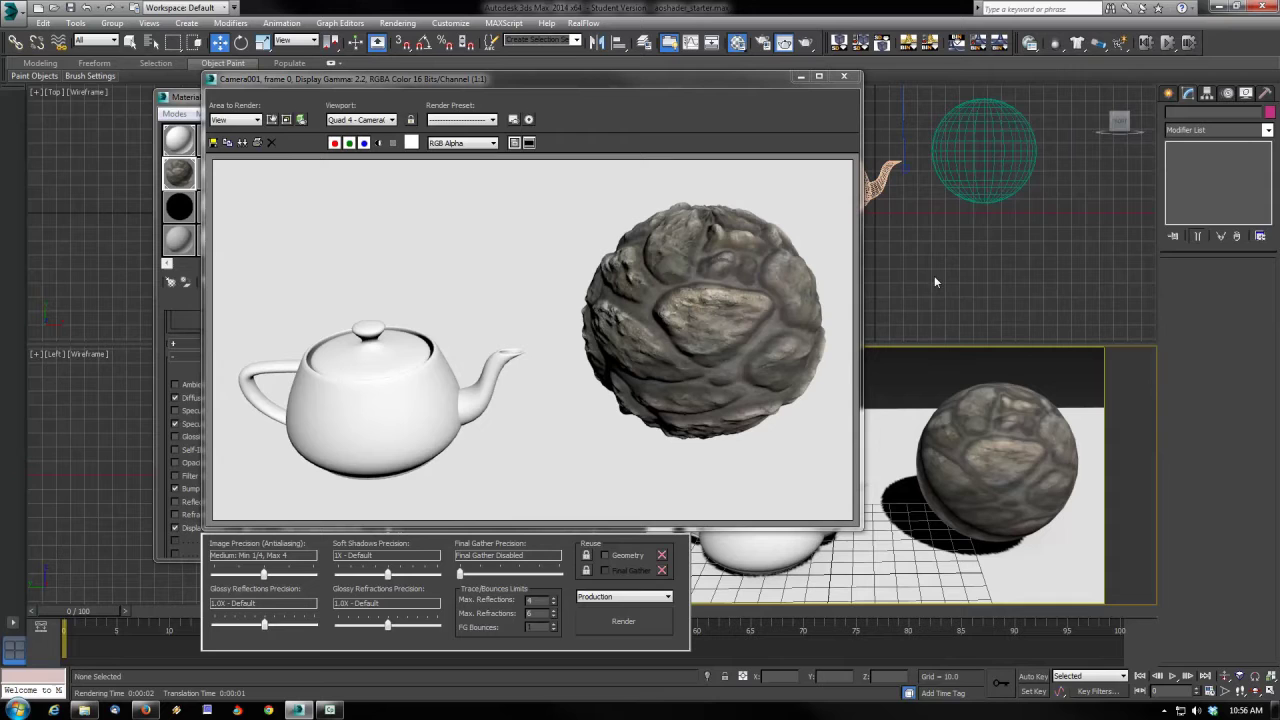
{"action": "left_click", "coordinate": [762, 44]}
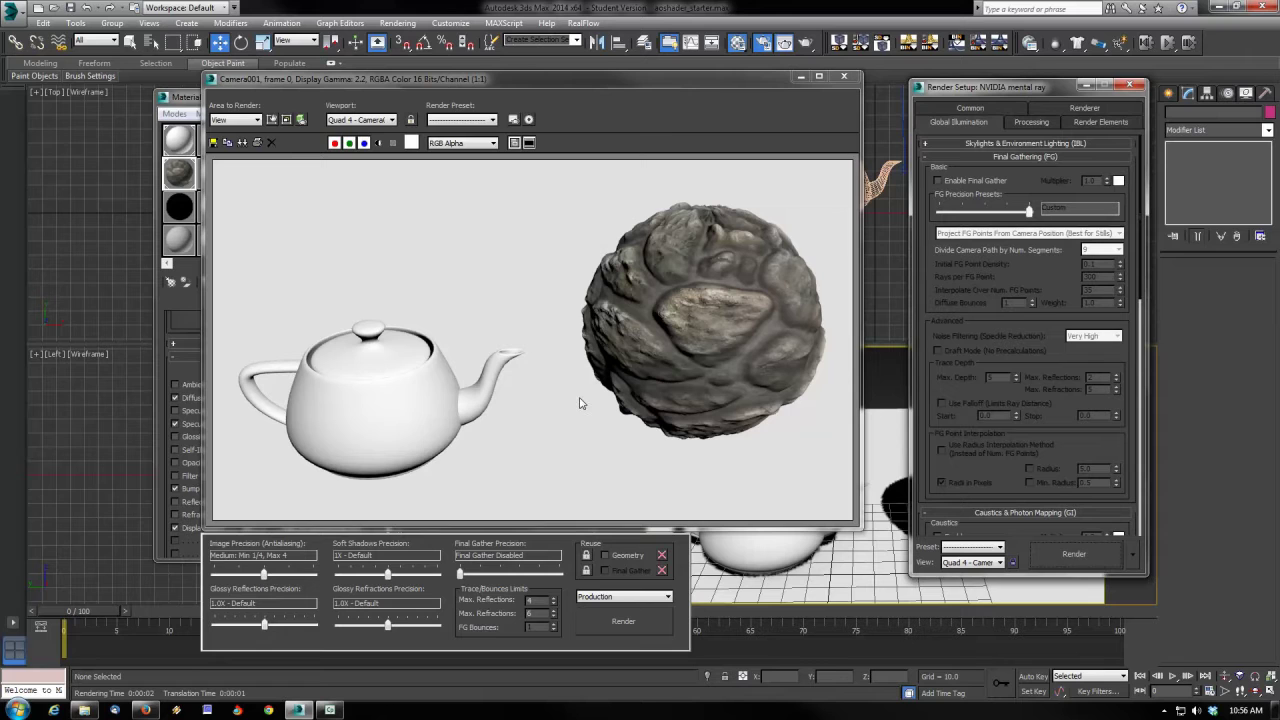
{"action": "left_click", "coordinate": [1130, 85]}
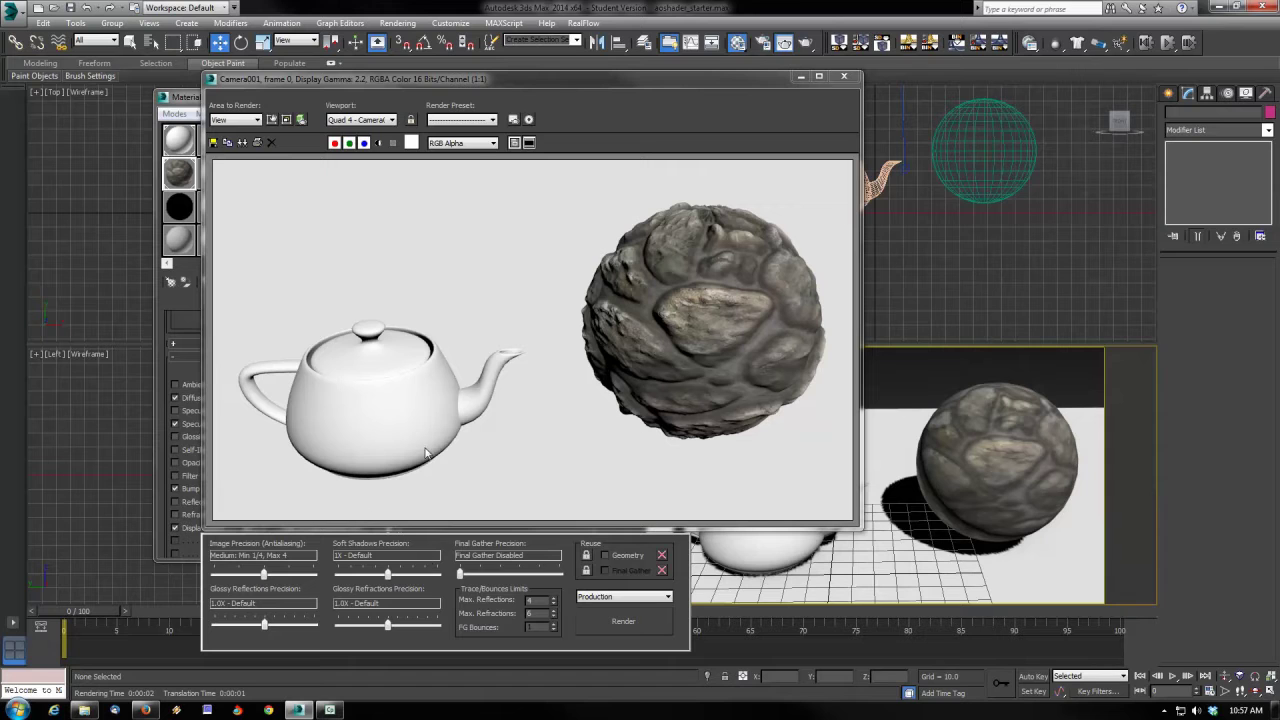
{"action": "left_click", "coordinate": [843, 76]}
- Assign an Ambient/Reflective Occlusion map to the diffuse color of the white material, 01 - Default
{"action": "scroll", "coordinate": [342, 371], "scroll_direction": "up", "scroll_amount": 3}
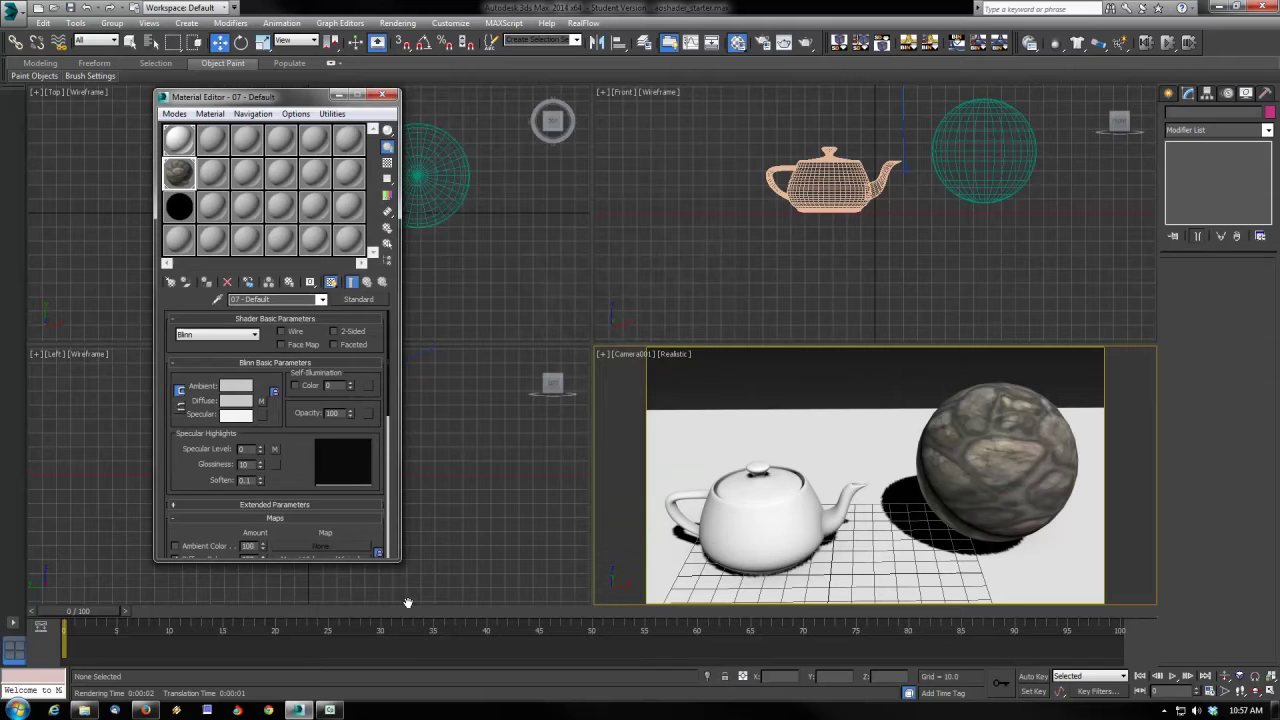
{"action": "scroll", "coordinate": [320, 373], "scroll_direction": "down", "scroll_amount": 6}
{"action": "scroll", "coordinate": [313, 373], "scroll_direction": "up", "scroll_amount": 5}
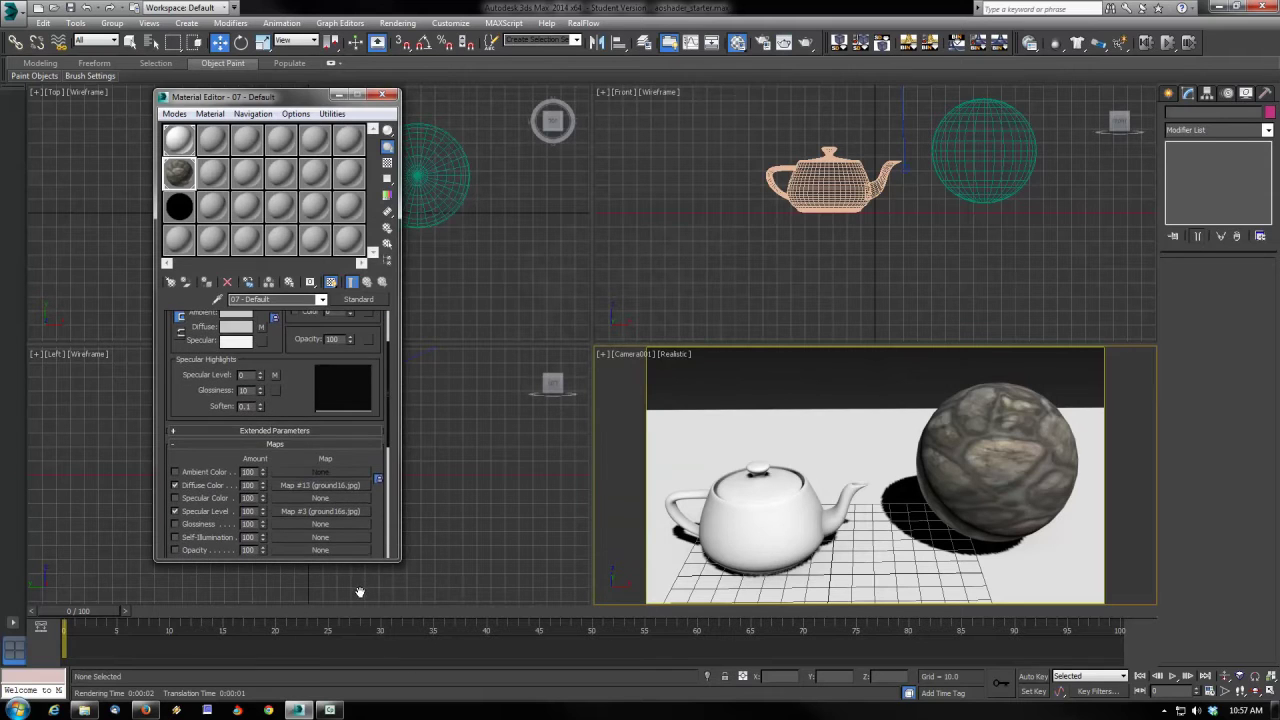
{"action": "left_click", "coordinate": [177, 142]}
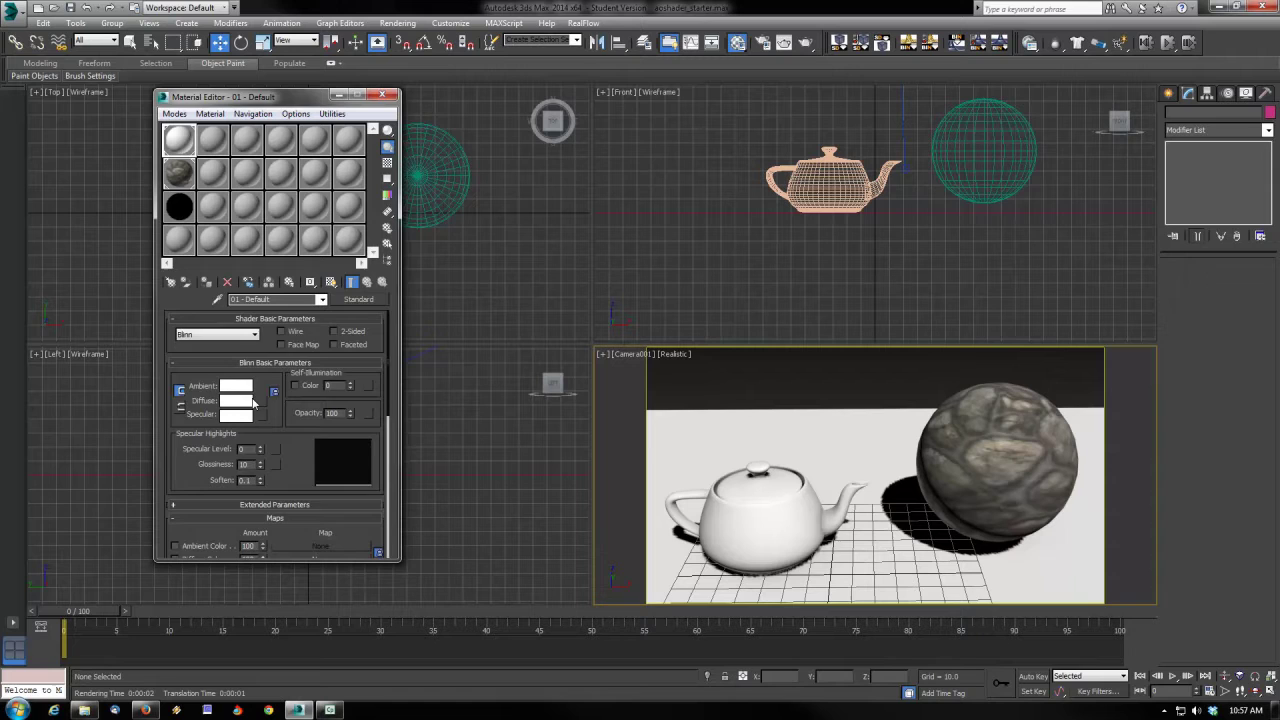
{"action": "mouse_move", "coordinate": [260, 388]}
{"action": "left_mouse_down"}
{"action": "mouse_move", "coordinate": [255, 235]}
{"action": "mouse_move", "coordinate": [272, 390]}
{"action": "left_mouse_up"}
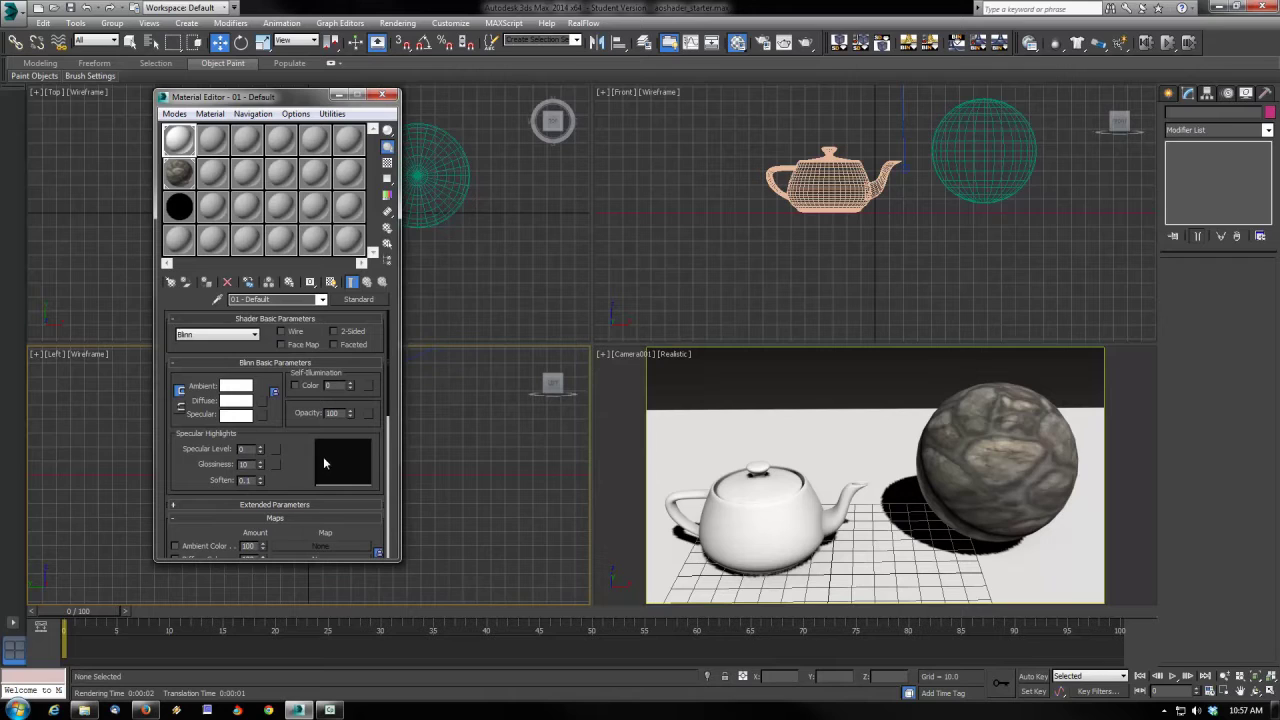
{"action": "left_click", "coordinate": [262, 402]}
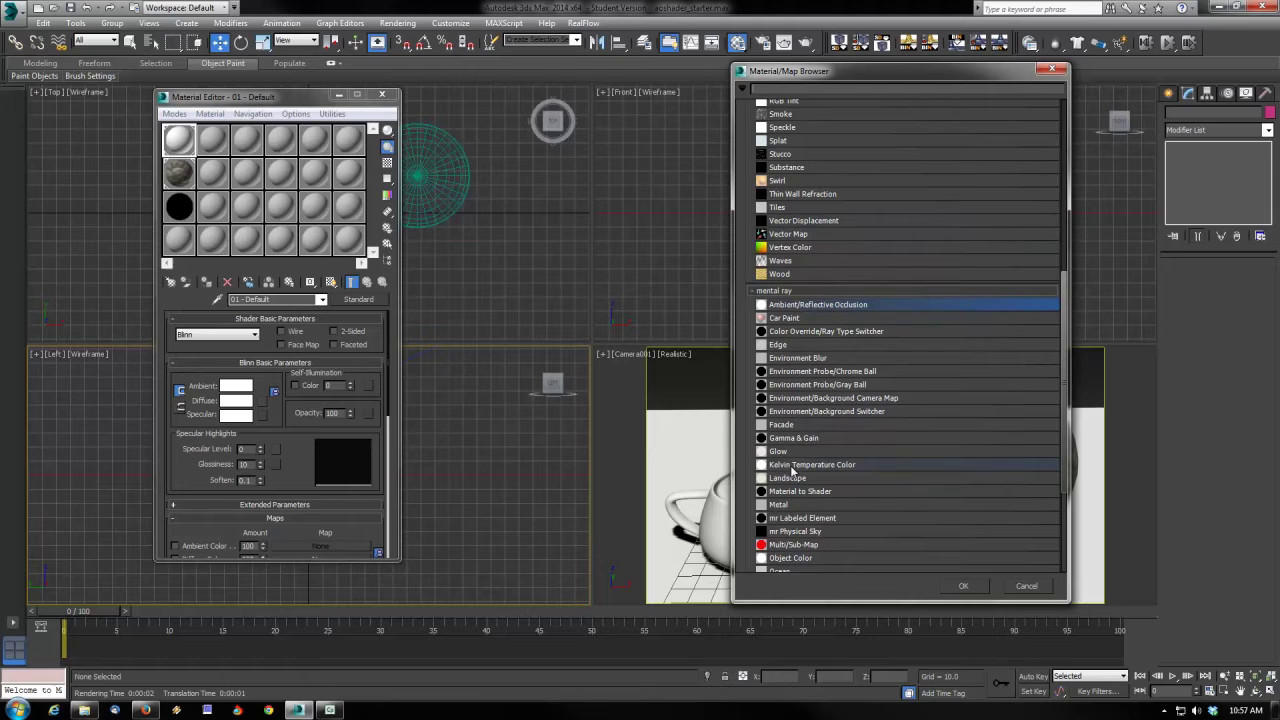
{"action": "double_click", "coordinate": [806, 305]}
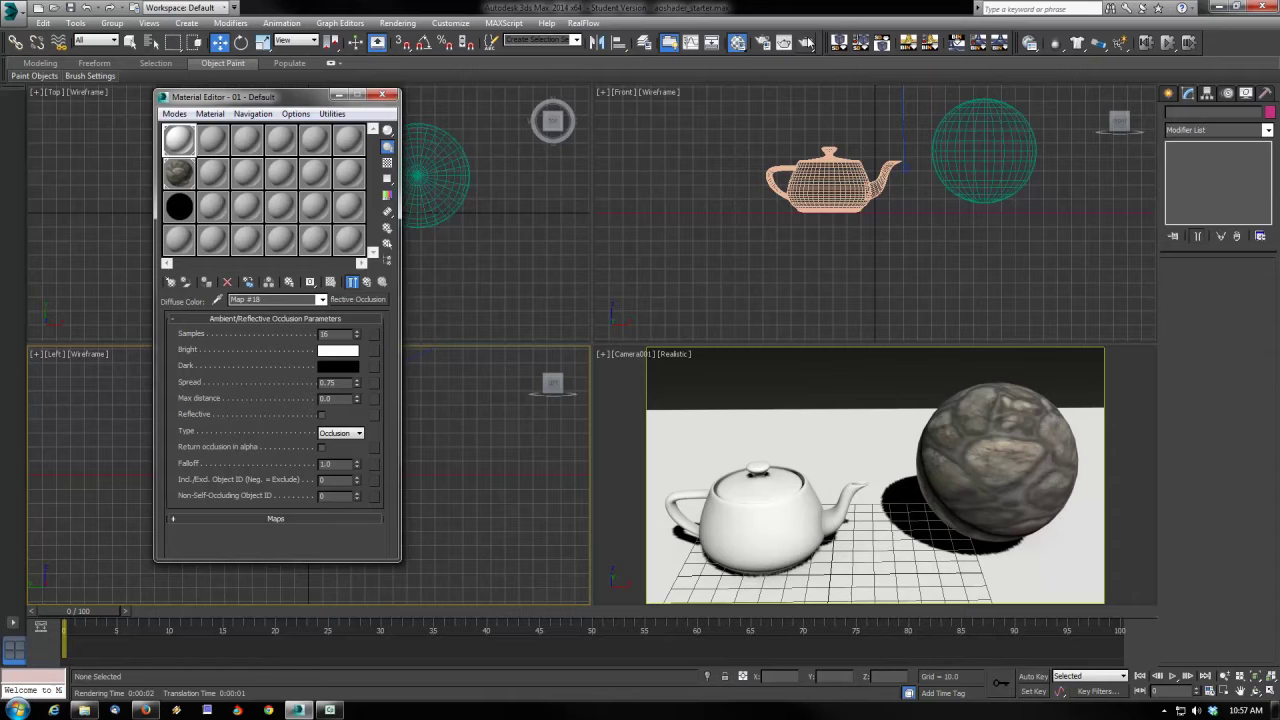
- Render the camera view to examine the occlusion shading around the teapot and sphere
{"action": "left_click", "coordinate": [812, 364]}
{"action": "left_click", "coordinate": [806, 42]}
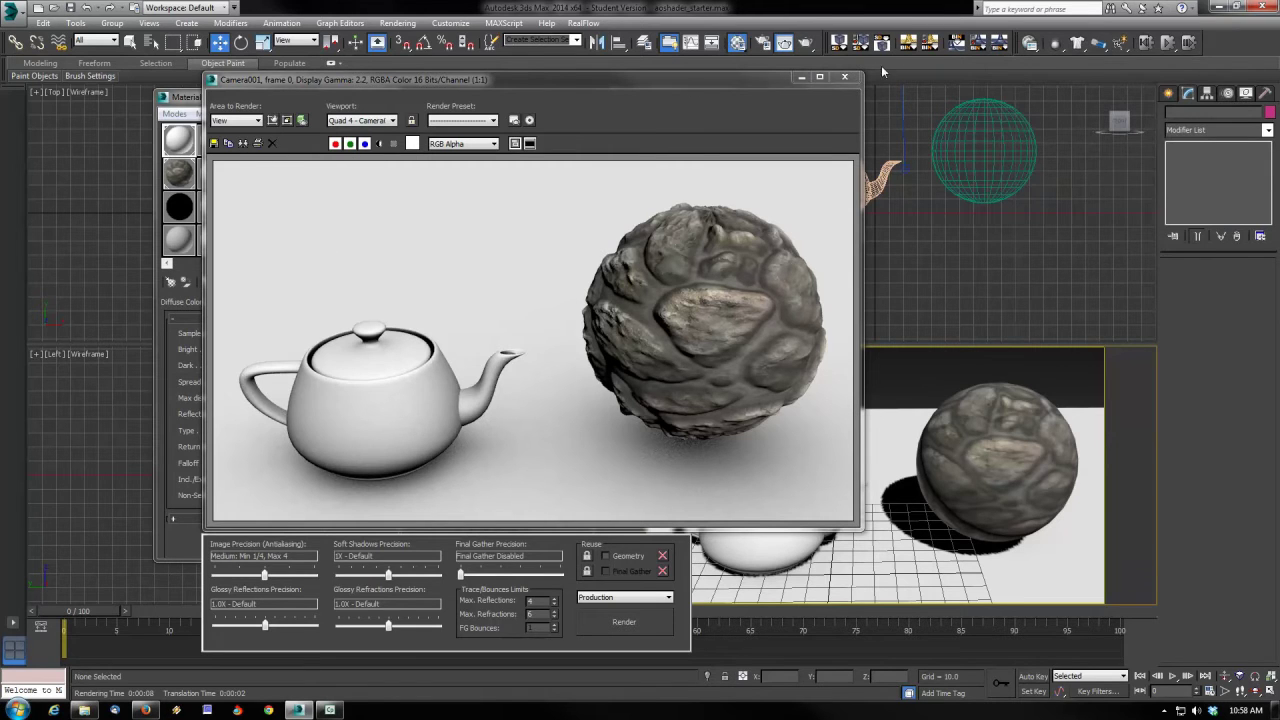
{"action": "left_click", "coordinate": [844, 76]}
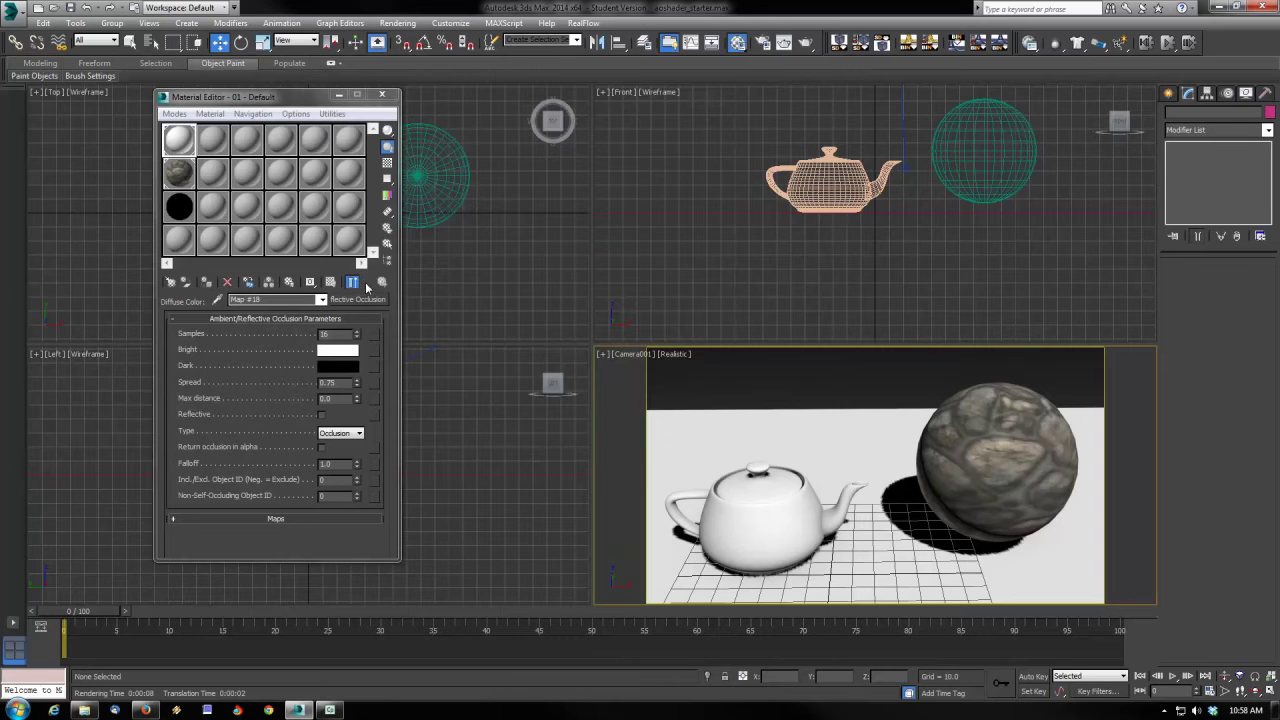
- Set the samples of the white material's occlusion map to 128 and render the camera view again
{"action": "left_click", "coordinate": [366, 283]}
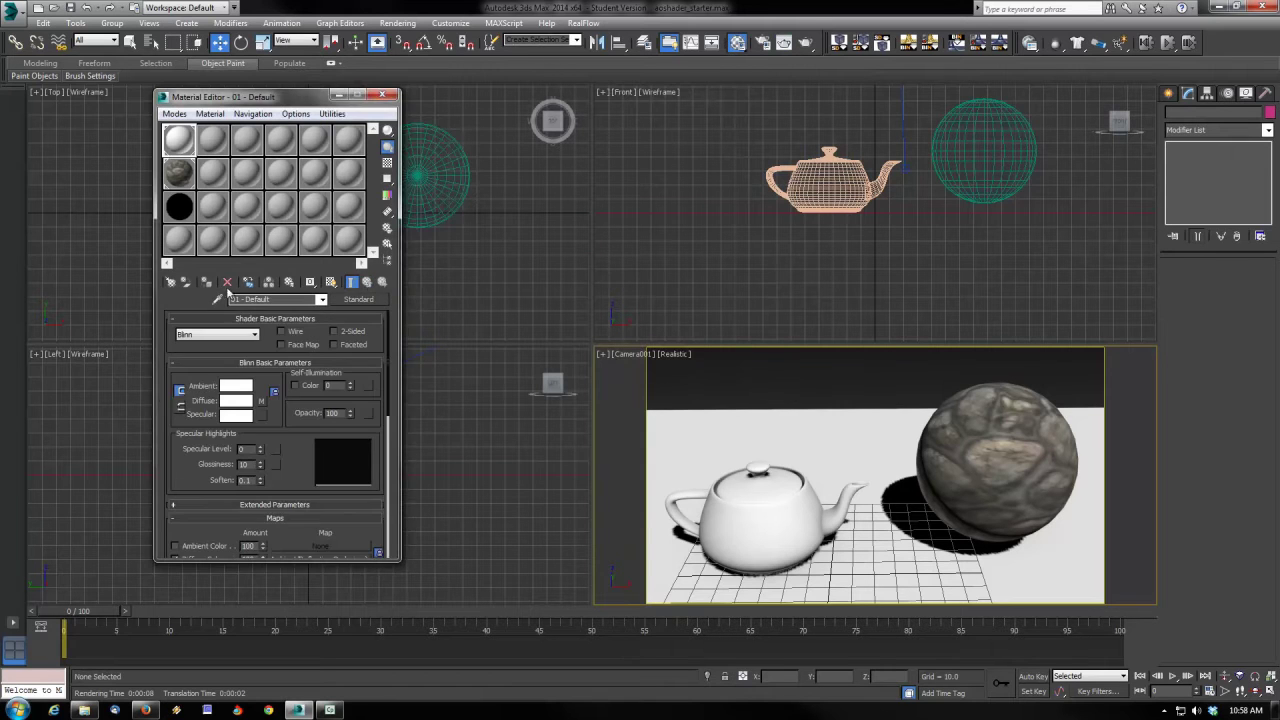
{"action": "scroll", "coordinate": [285, 428], "scroll_direction": "down", "scroll_amount": 3}
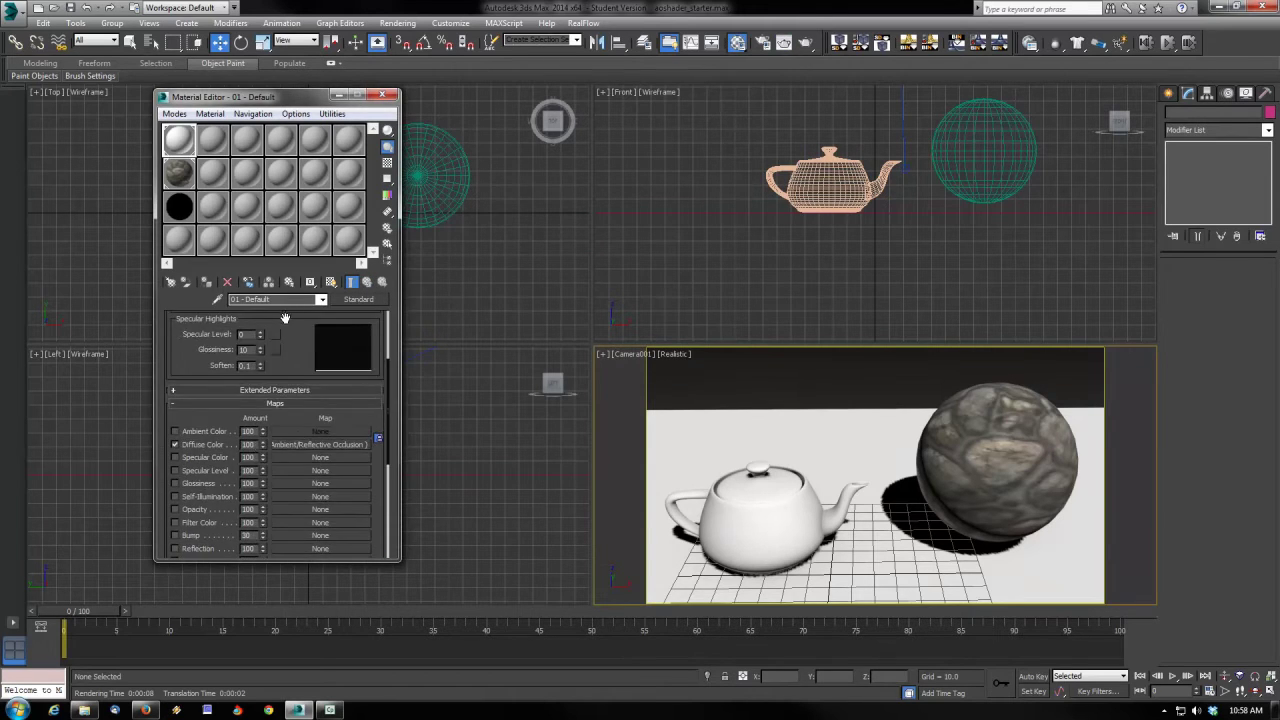
{"action": "left_click", "coordinate": [298, 445]}
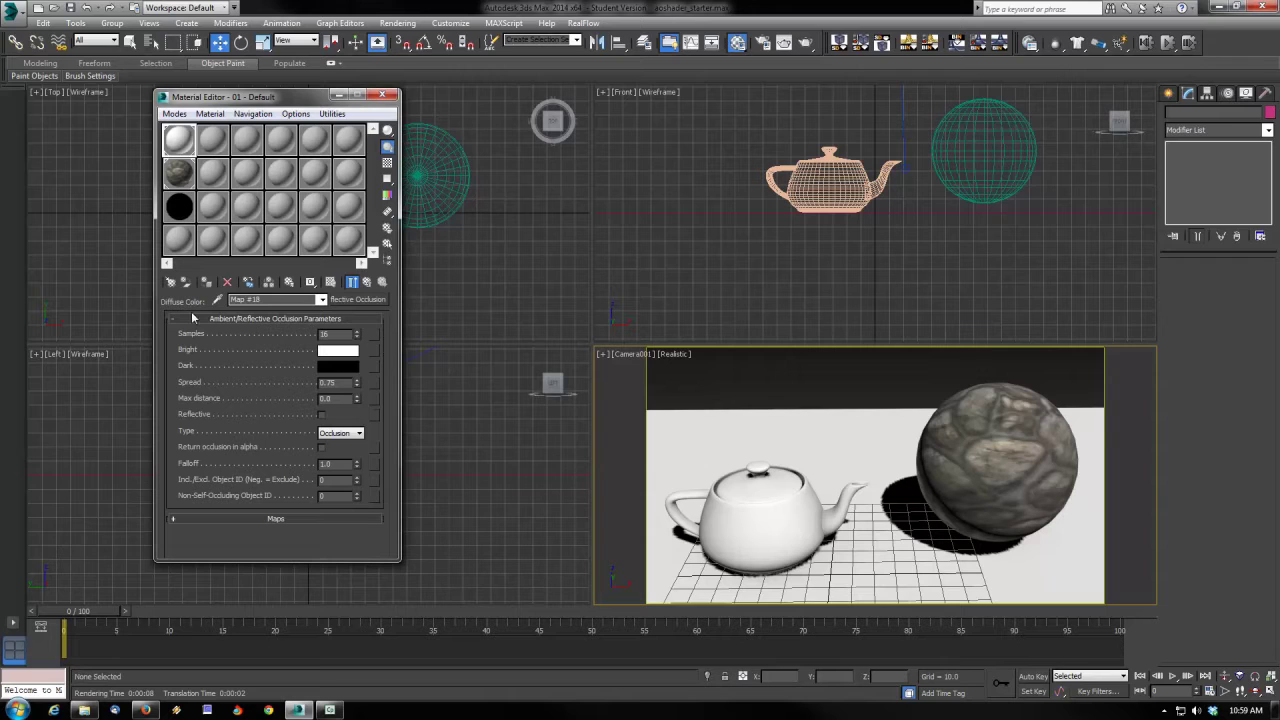
{"action": "double_click", "coordinate": [328, 333]}
{"action": "type", "text": "128"}
{"action": "left_click", "coordinate": [805, 42]}
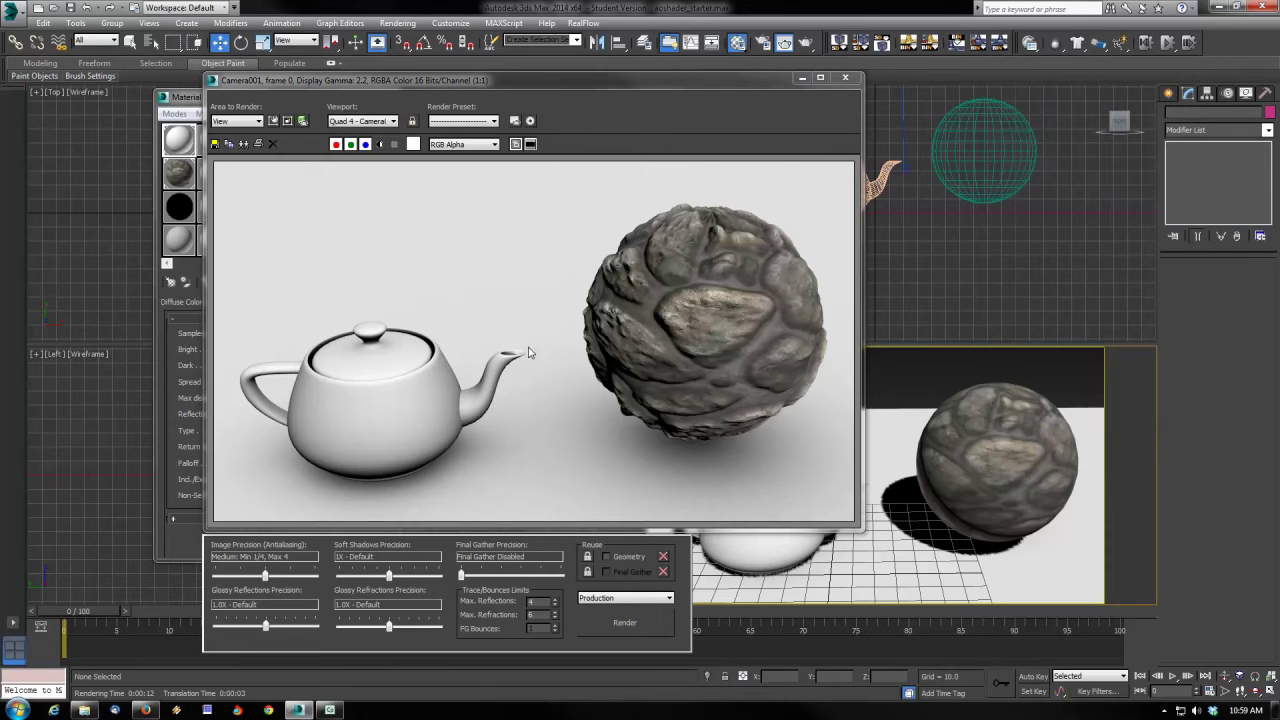
{"action": "left_click", "coordinate": [851, 81]}
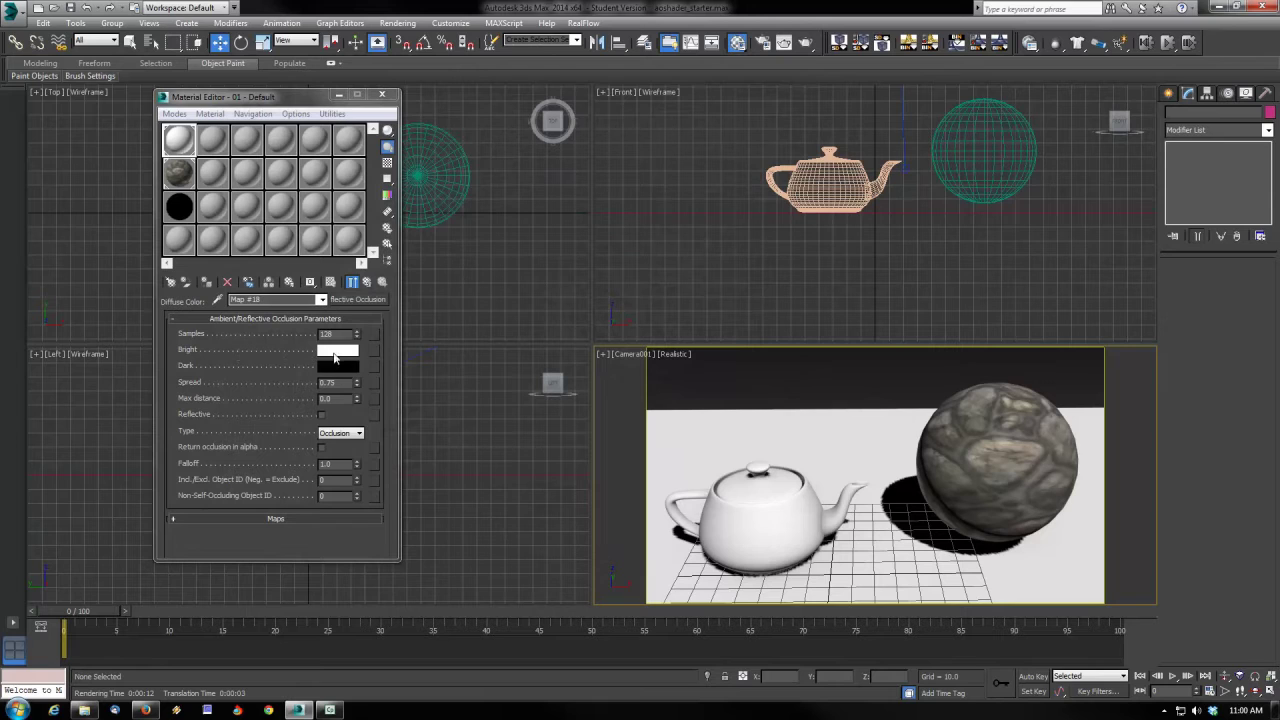
- Look at the occlusion map's Bright color without changing it
{"action": "left_click", "coordinate": [374, 368]}
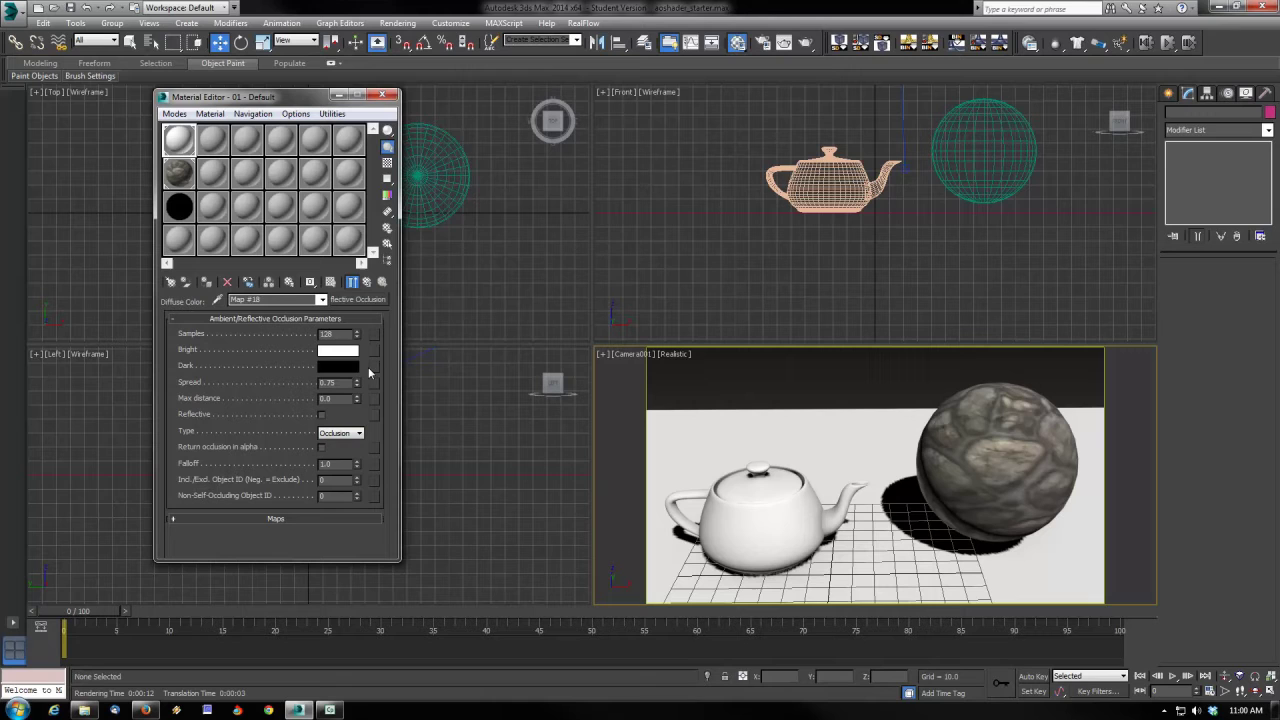
{"action": "mouse_move", "coordinate": [337, 350]}
{"action": "left_mouse_down"}
{"action": "mouse_move", "coordinate": [336, 385]}
{"action": "mouse_move", "coordinate": [340, 354]}
{"action": "left_mouse_up"}
{"action": "left_click", "coordinate": [338, 351]}
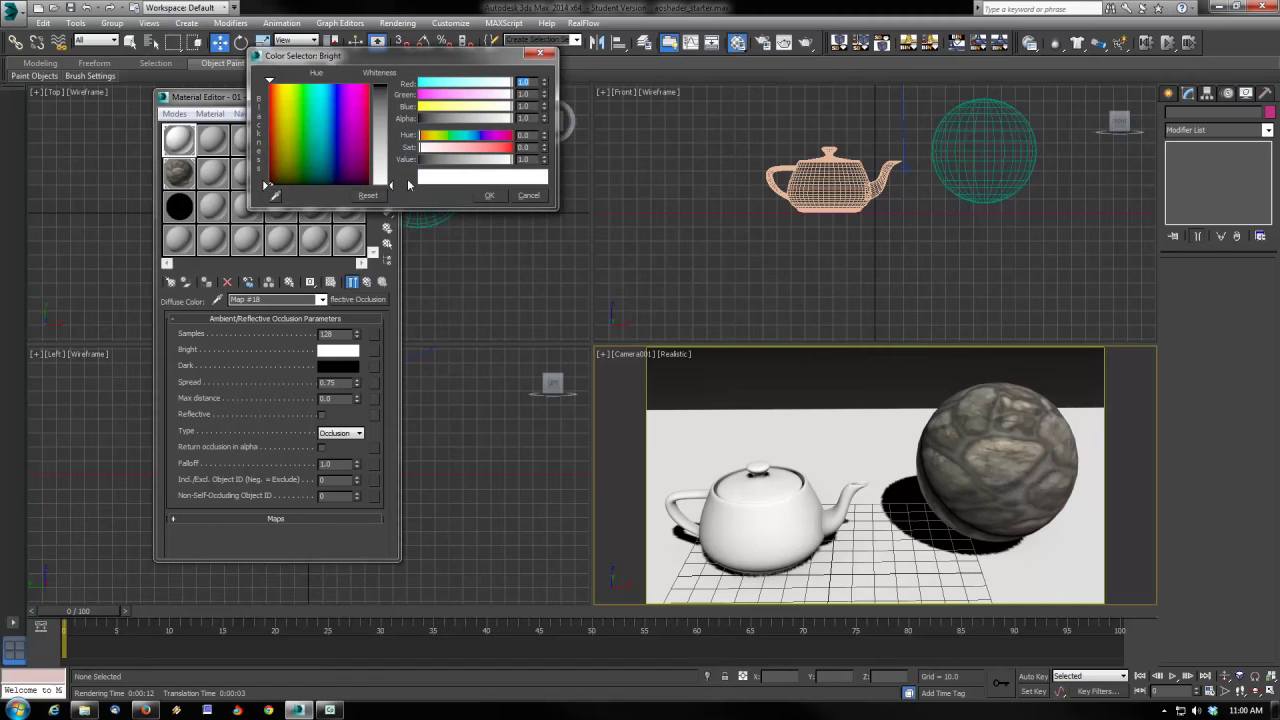
{"action": "left_click", "coordinate": [527, 195]}
- Try a dark gray of value 0.043 for the occlusion map's Dark color and start a test render
{"action": "left_click", "coordinate": [340, 367]}
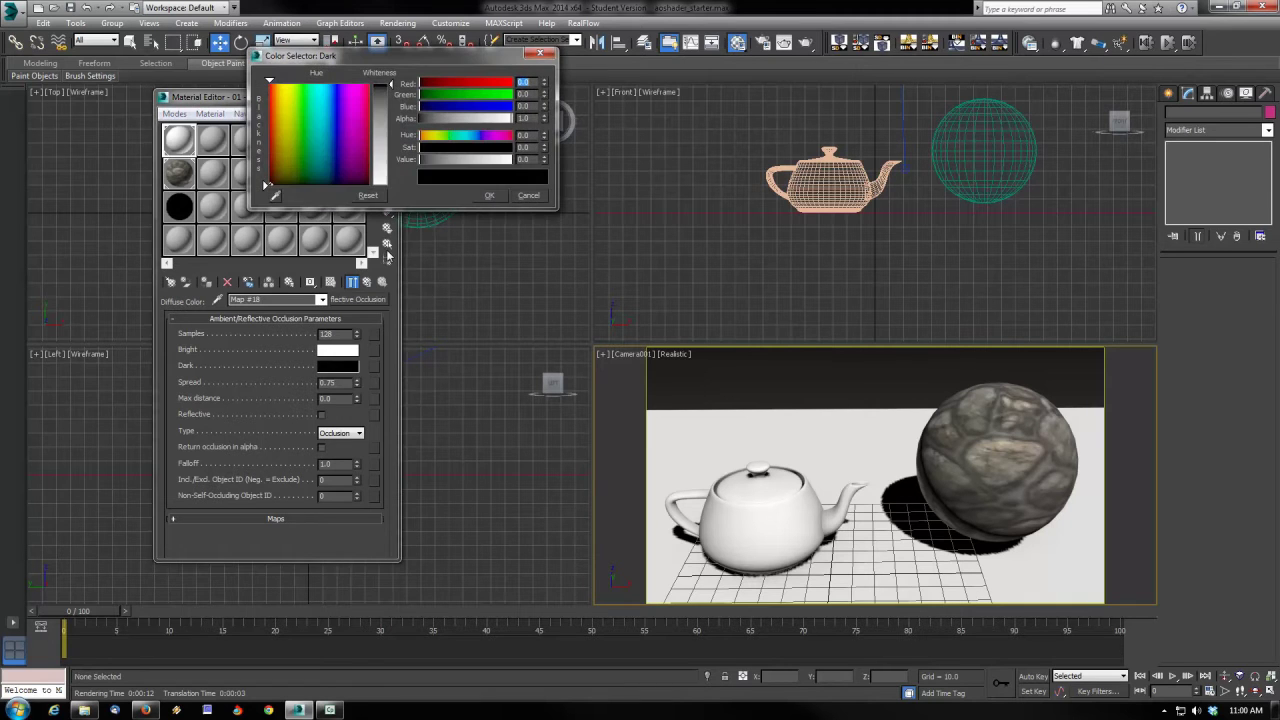
{"action": "left_click_drag", "start_coordinate": [390, 92], "coordinate": [385, 120]}
{"action": "left_click", "coordinate": [489, 195]}
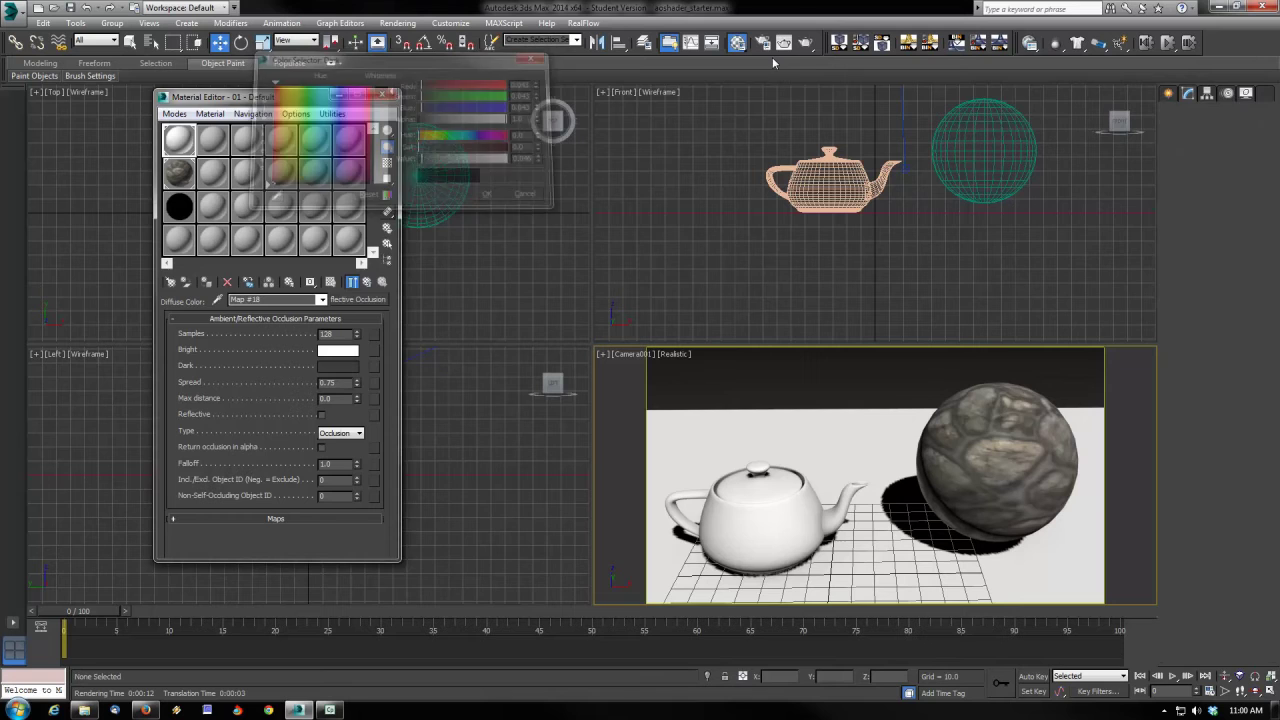
{"action": "left_click", "coordinate": [805, 42]}
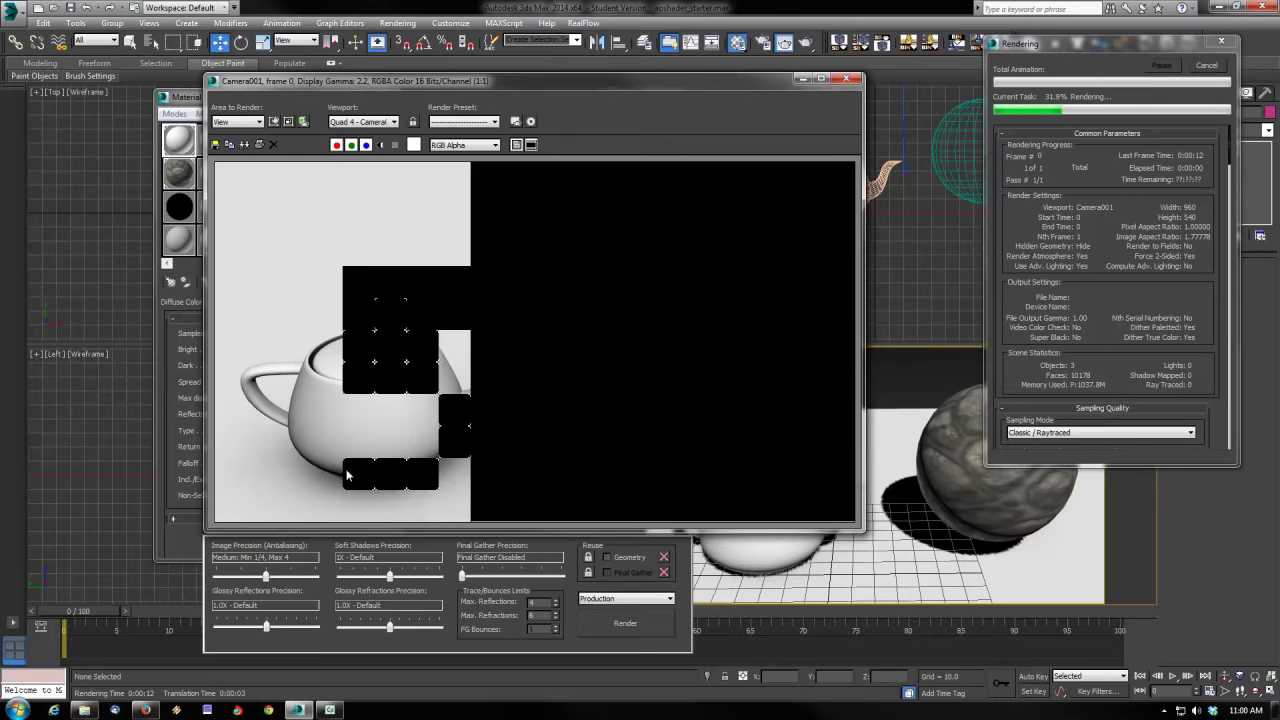
{"action": "left_click", "coordinate": [1208, 66]}
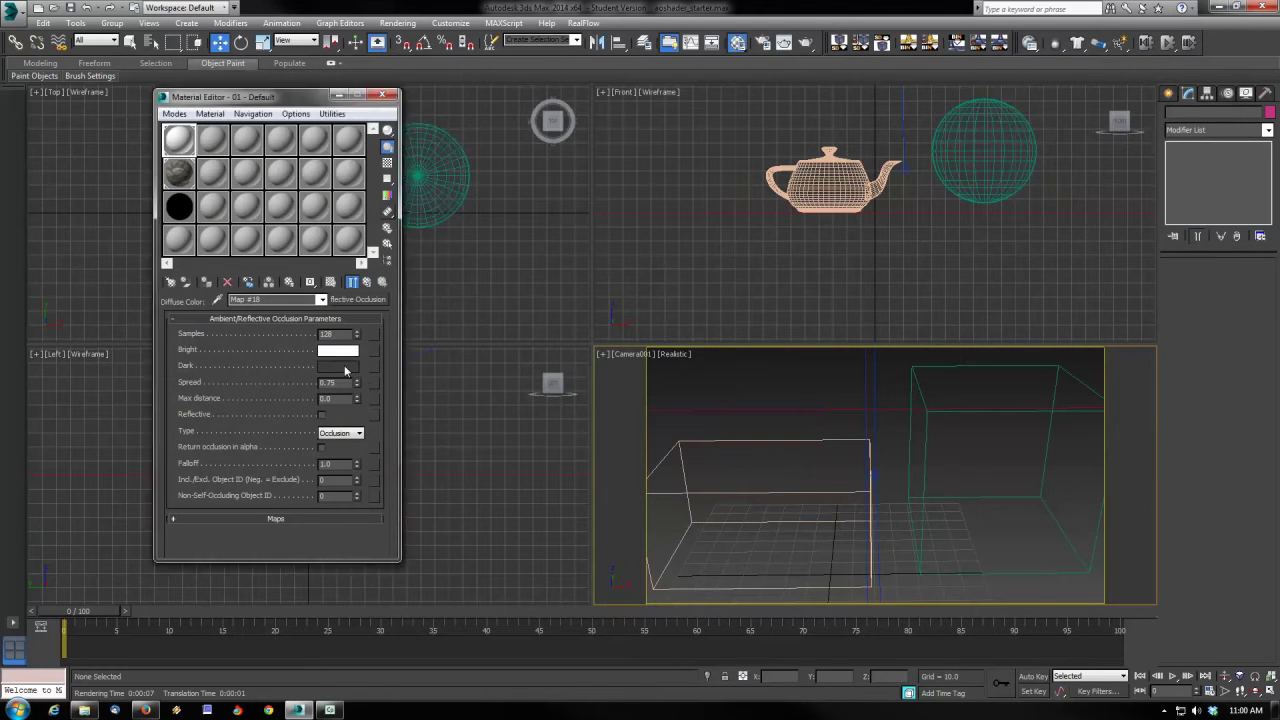
- Set the occlusion map's Dark color back to pure black, value 0.0
{"action": "left_click", "coordinate": [345, 367]}
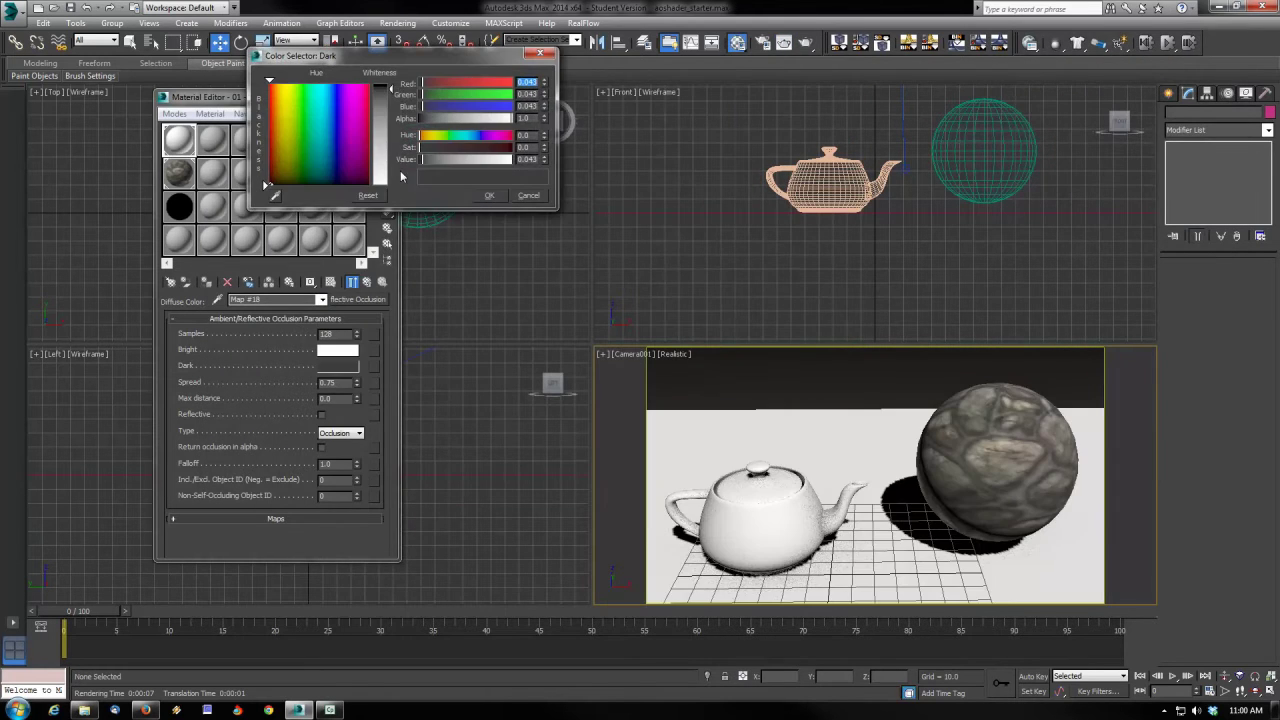
{"action": "left_click", "coordinate": [380, 95]}
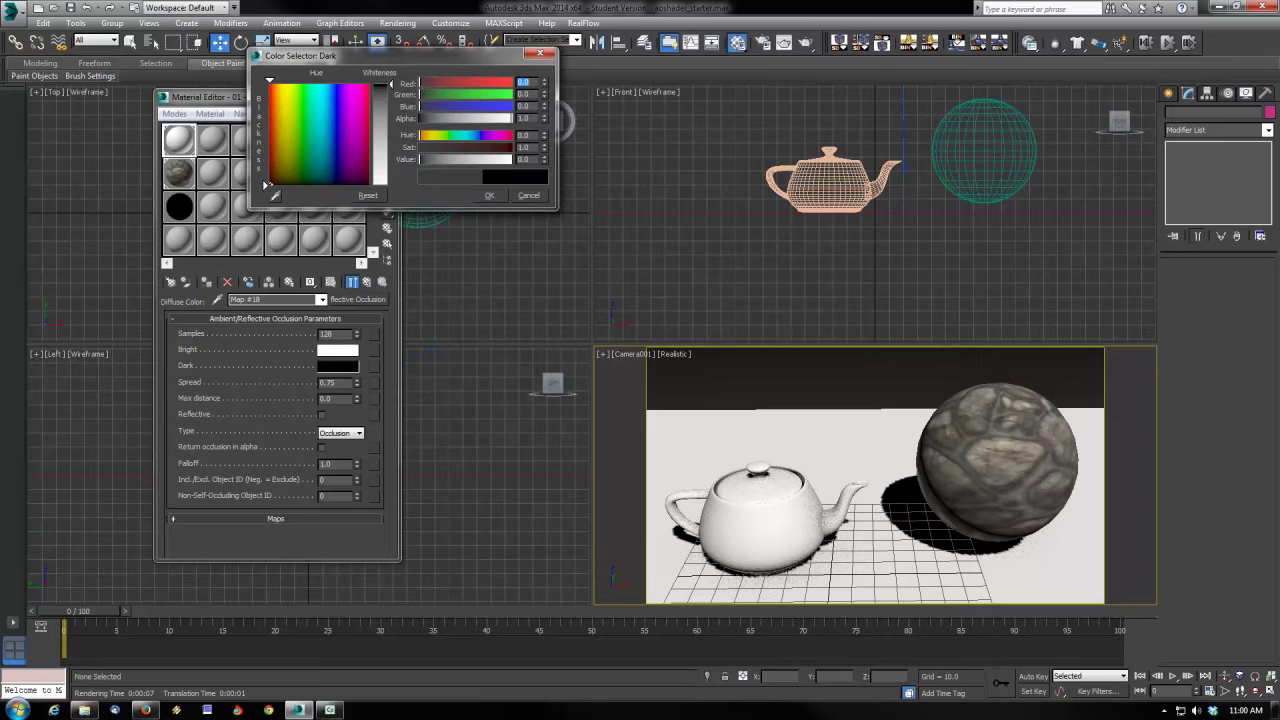
{"action": "left_click", "coordinate": [489, 195]}
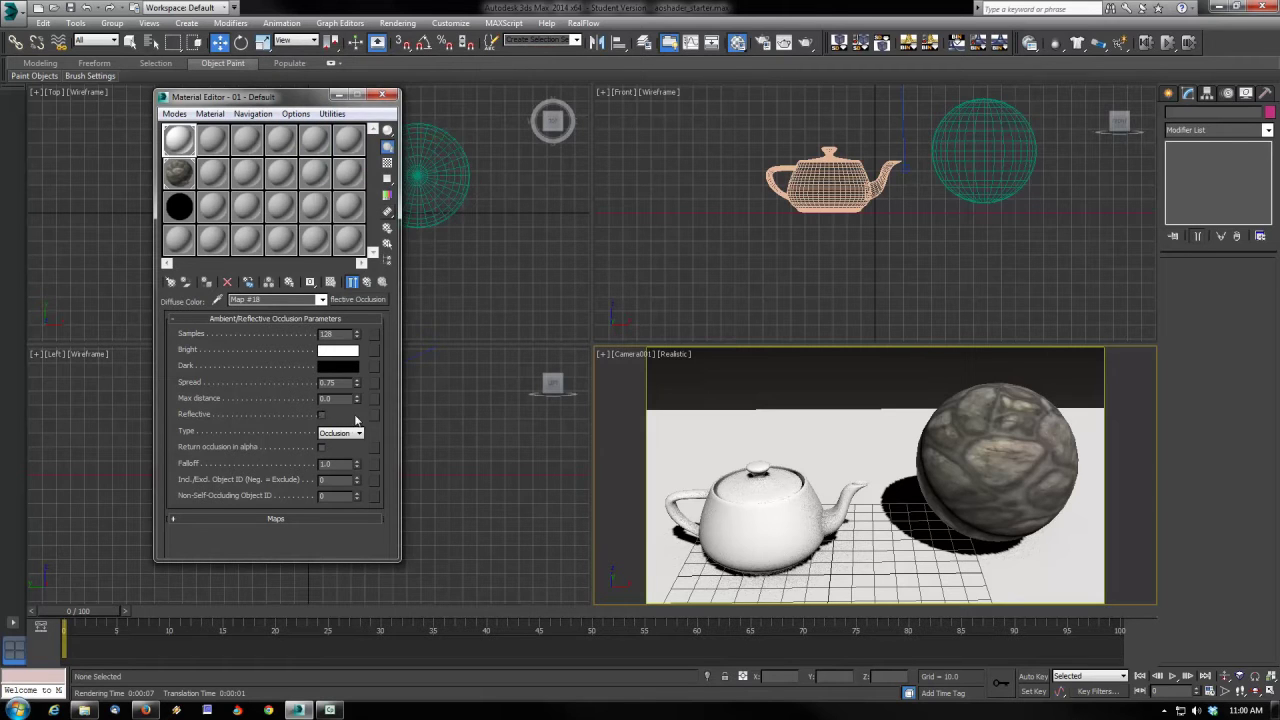
- Try a Spread of 3.311 for the white material's occlusion map with a test render of the camera view
{"action": "left_click_drag", "start_coordinate": [305, 97], "coordinate": [368, 94]}
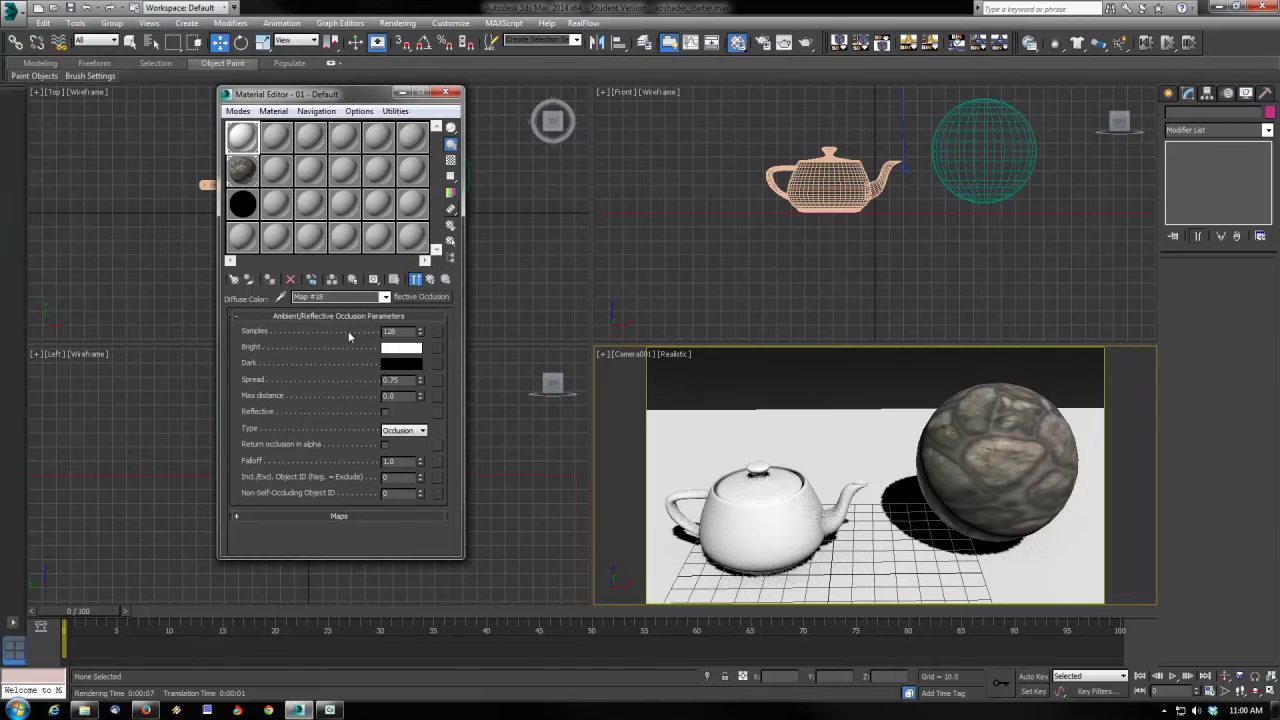
{"action": "double_click", "coordinate": [392, 380]}
{"action": "mouse_move", "coordinate": [421, 380]}
{"action": "left_mouse_down"}
{"action": "mouse_move", "coordinate": [430, 388]}
{"action": "mouse_move", "coordinate": [426, 372]}
{"action": "left_mouse_up"}
{"action": "left_click", "coordinate": [806, 43]}
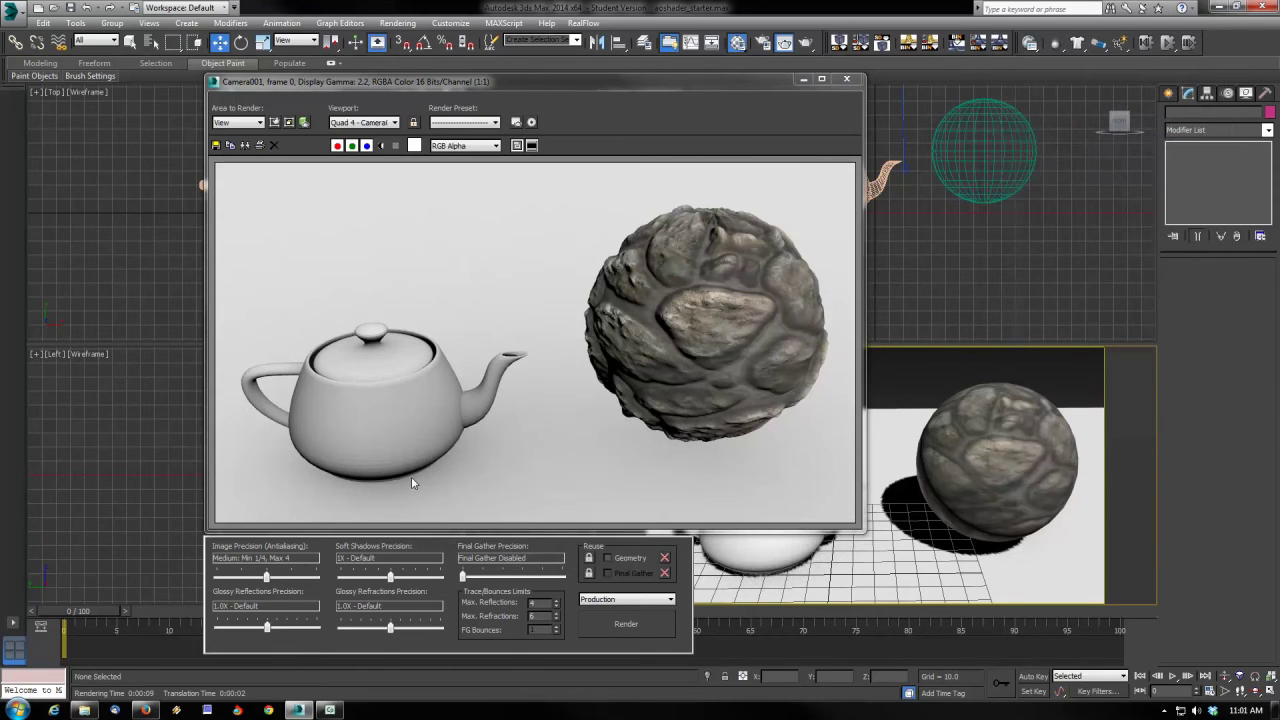
{"action": "left_click", "coordinate": [847, 79]}
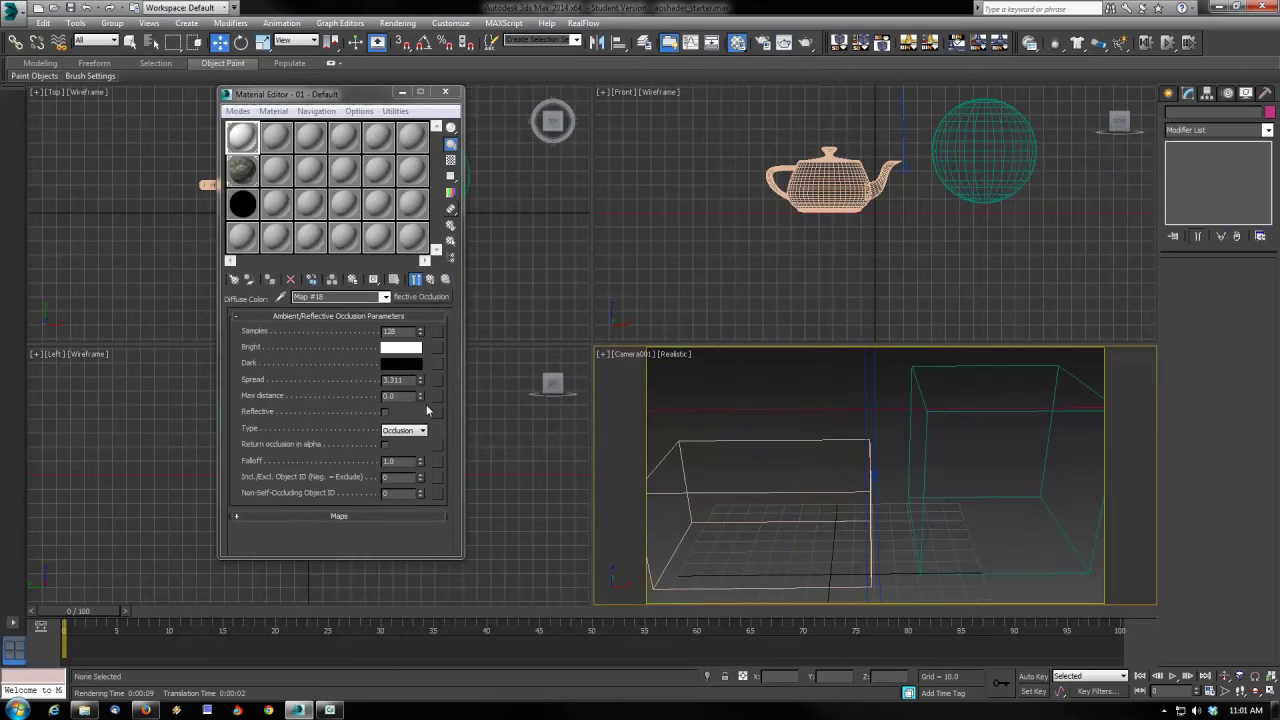
- Try a Spread of 0.5 for the occlusion map with a test render, and set the Spread back to 0.75
{"action": "left_click", "coordinate": [400, 380]}
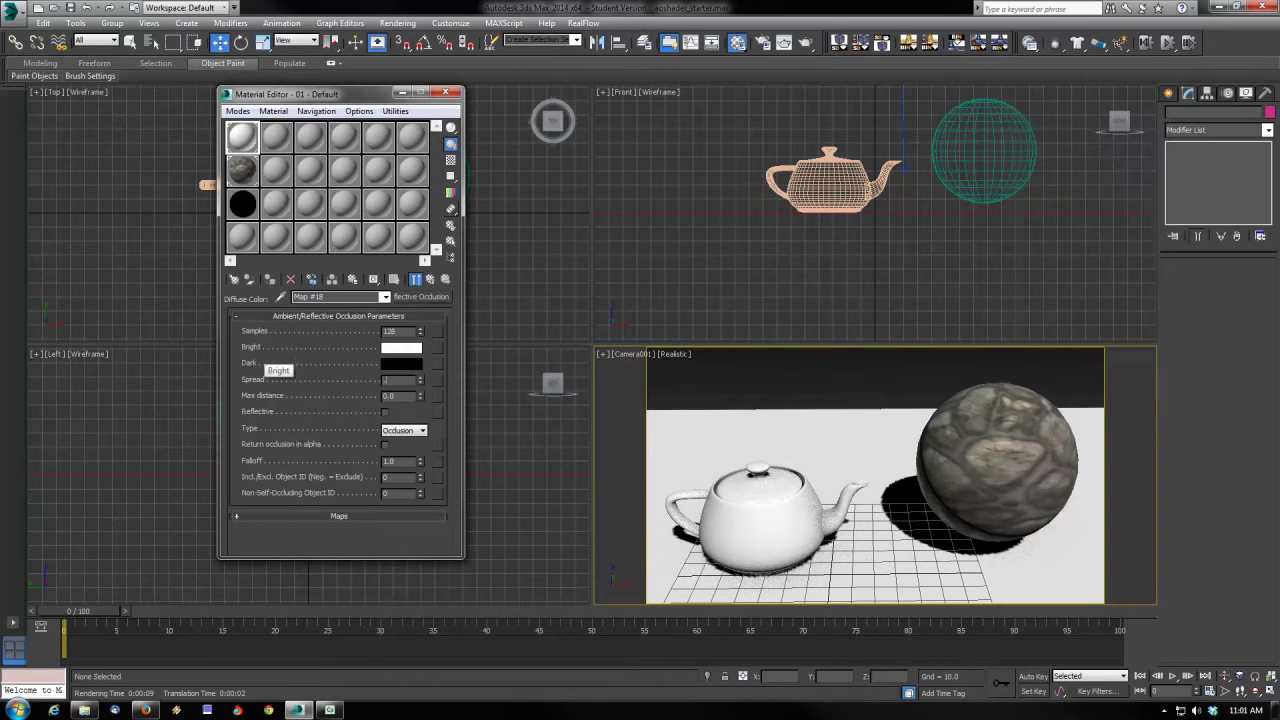
{"action": "type", "text": "0.5"}
{"action": "key", "text": "Return"}
{"action": "left_click", "coordinate": [804, 44]}
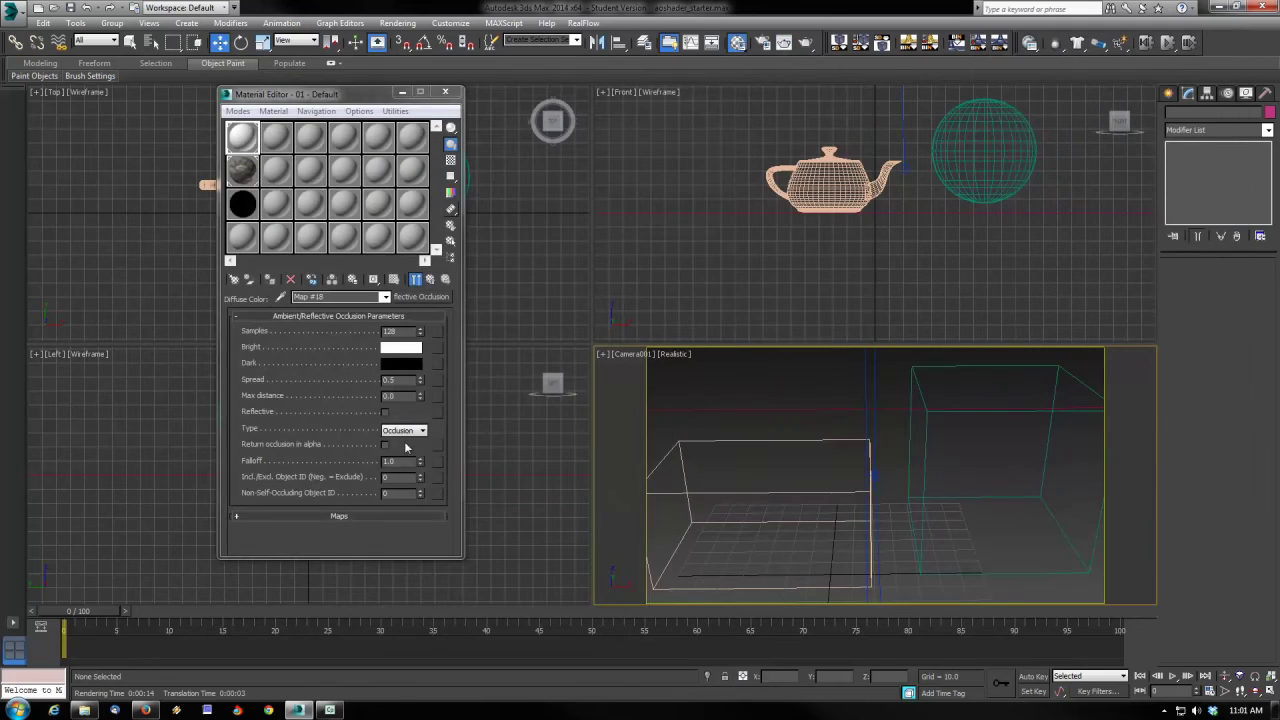
{"action": "type", "text": ".75"}
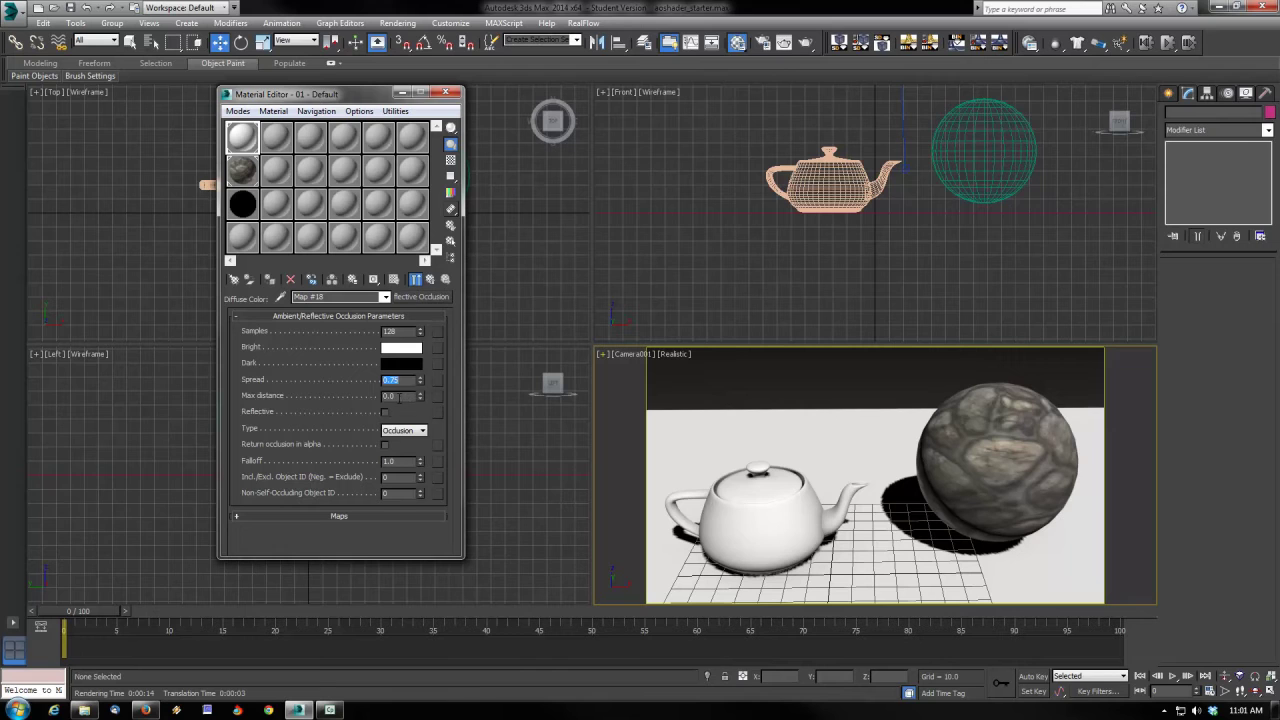
- Try a Max distance of 10 for the occlusion map with a test render of the camera view
{"action": "double_click", "coordinate": [399, 396]}
{"action": "type", "text": "0.0"}
{"action": "key", "text": "Return"}
{"action": "left_click", "coordinate": [882, 42]}
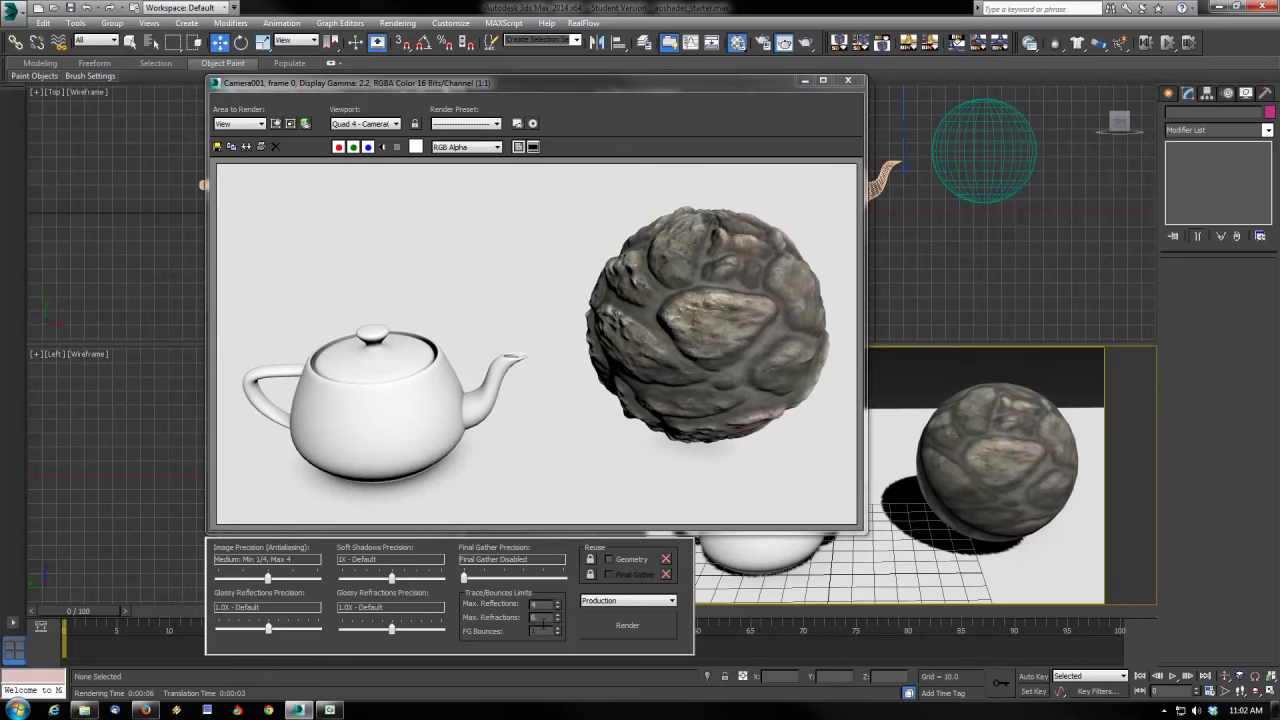
{"action": "left_click", "coordinate": [859, 81]}
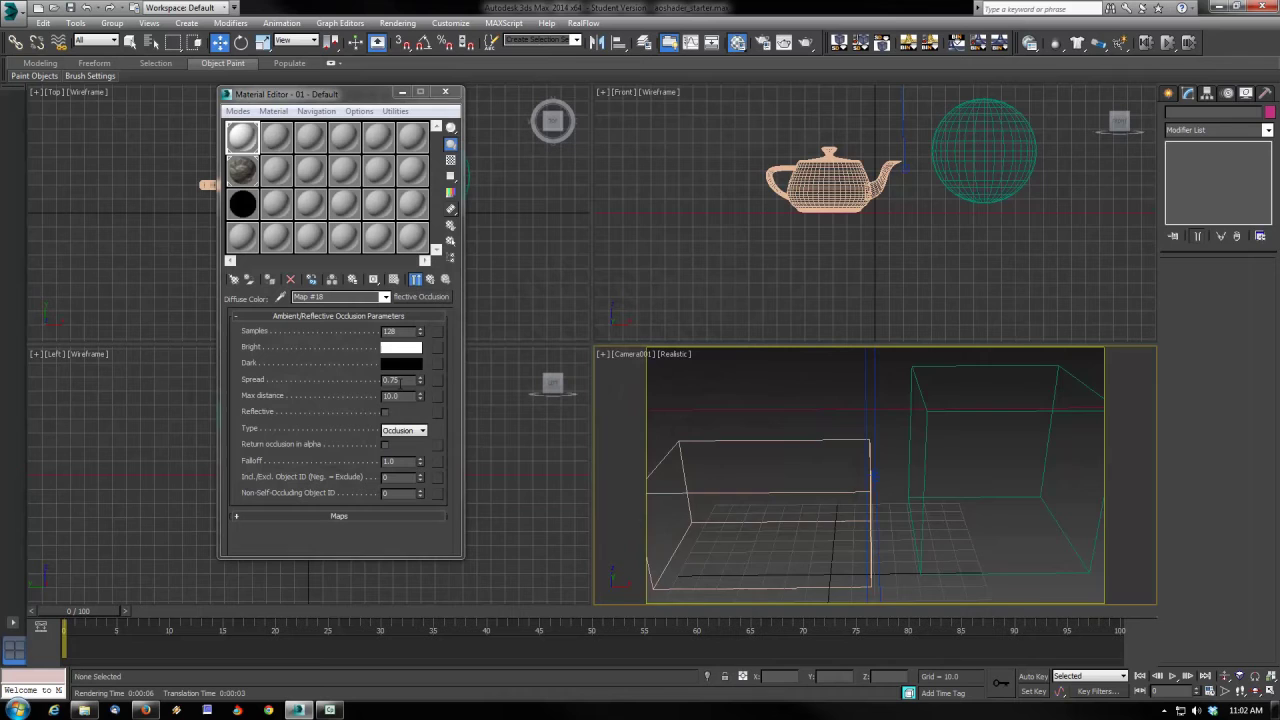
- Try a Max distance of 100 for the occlusion map and render the camera view again
{"action": "double_click", "coordinate": [391, 396]}
{"action": "type", "text": "100"}
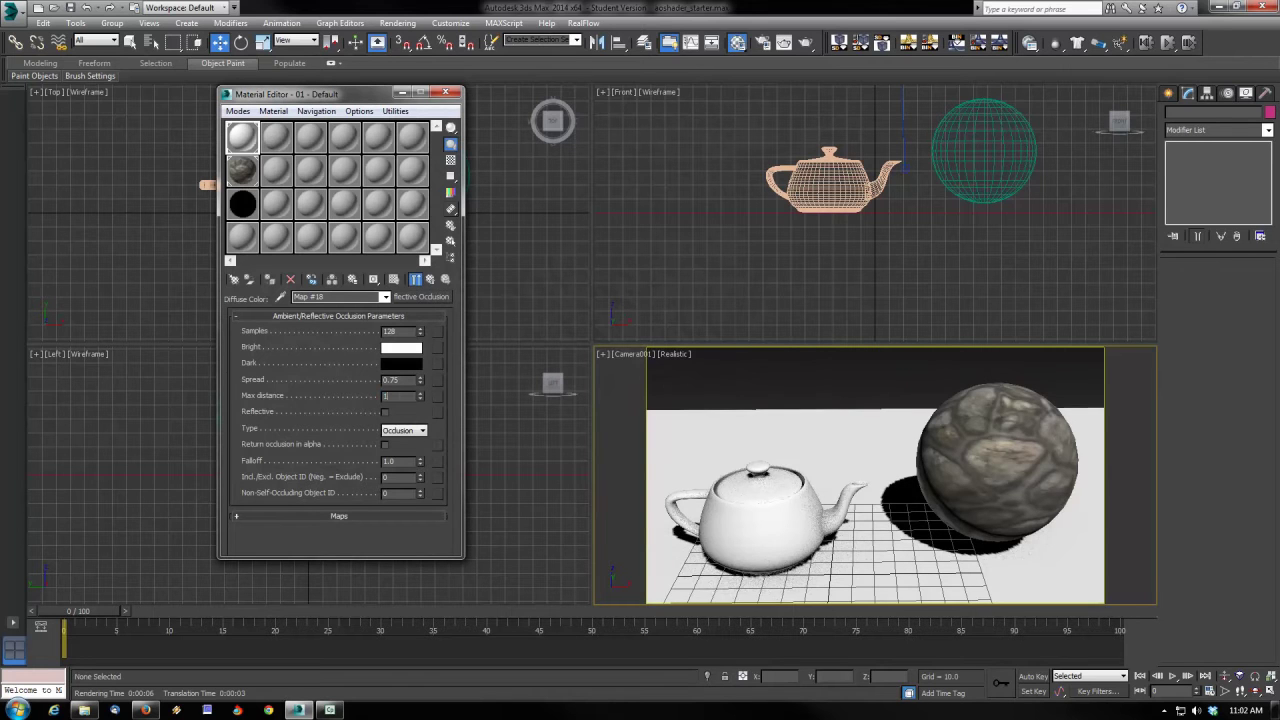
{"action": "key", "text": "Return"}
{"action": "key", "text": "shift+q"}
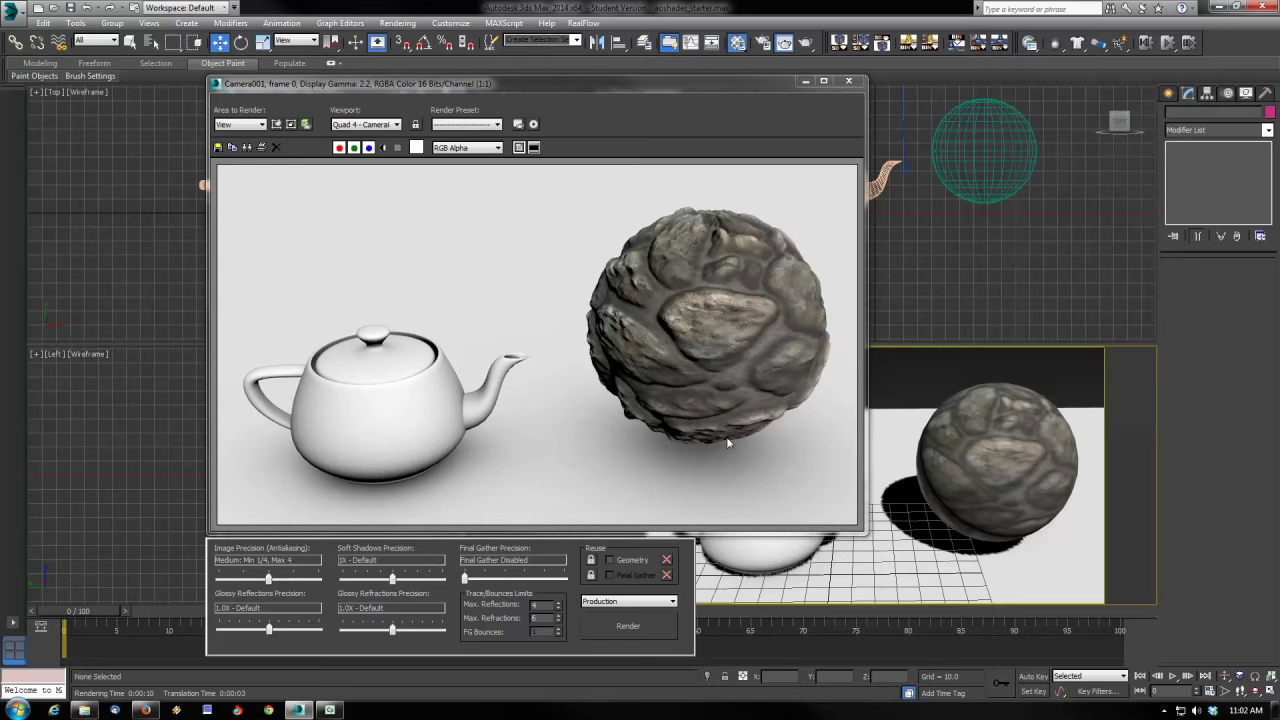
{"action": "left_click", "coordinate": [848, 80]}
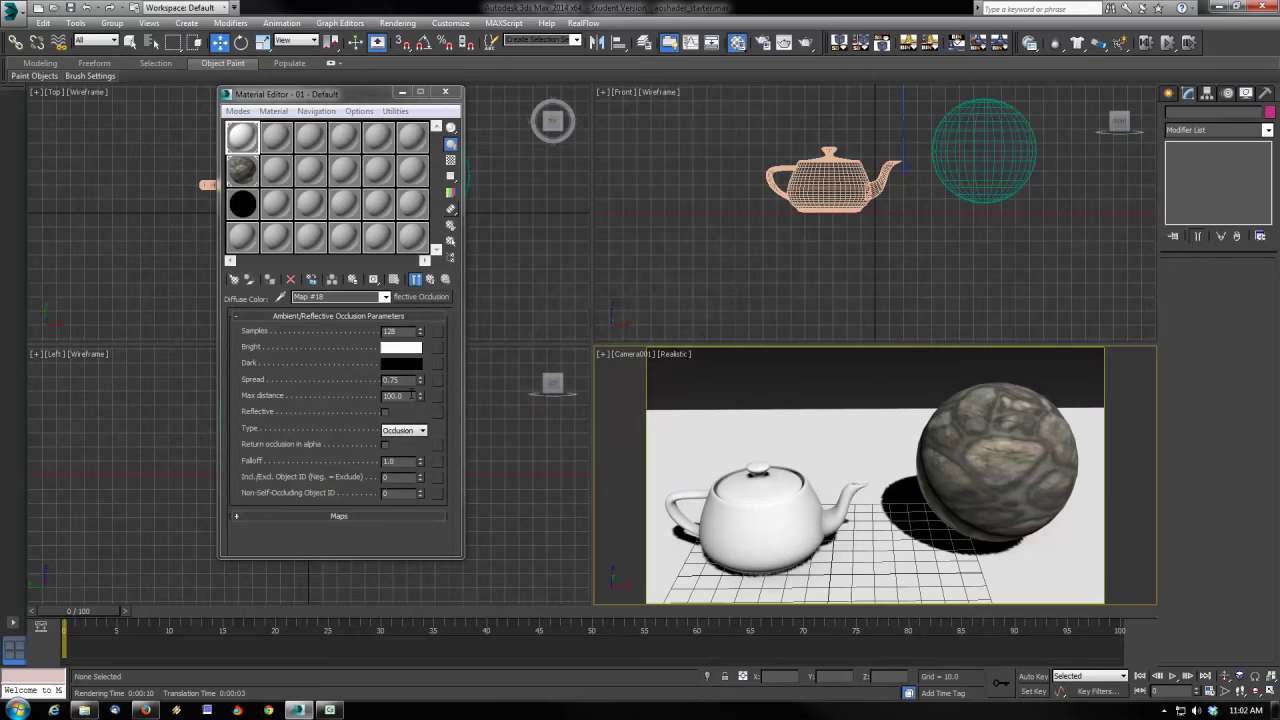
- Set the occlusion map's Max distance back to 0 and render the camera view to check the shading
{"action": "left_click", "coordinate": [400, 396]}
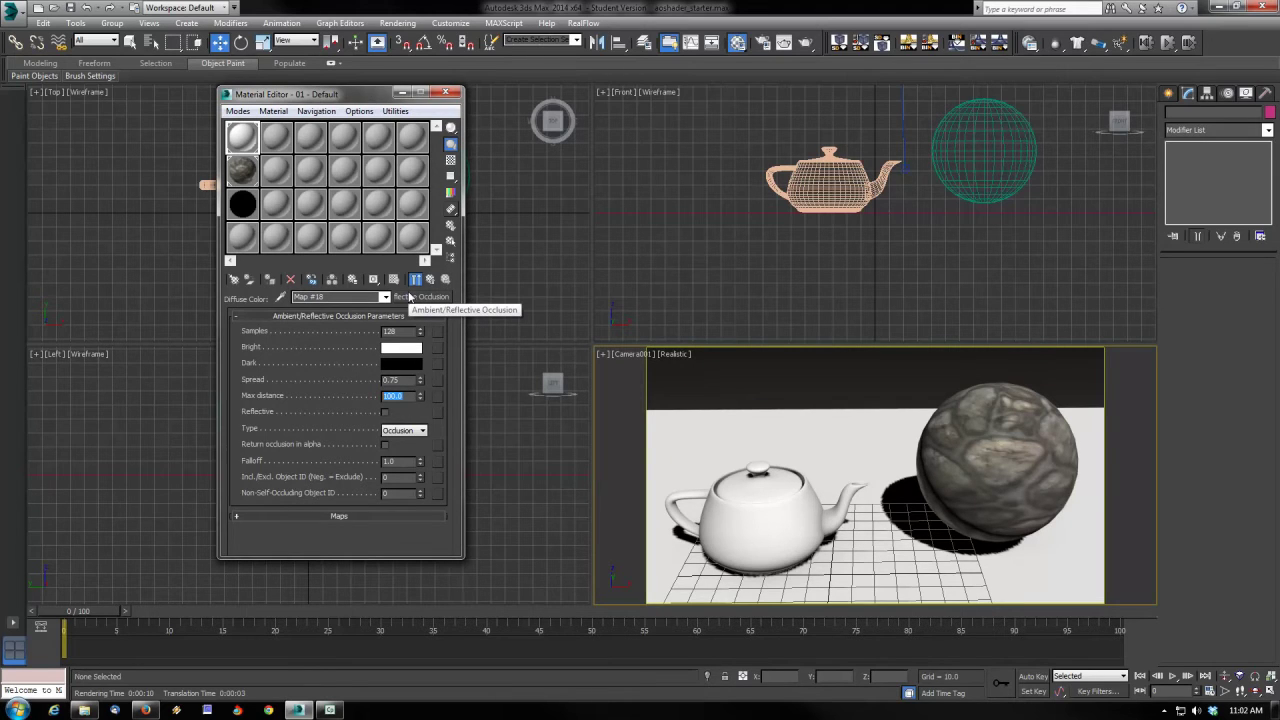
{"action": "type", "text": "0"}
{"action": "key", "text": "Return"}
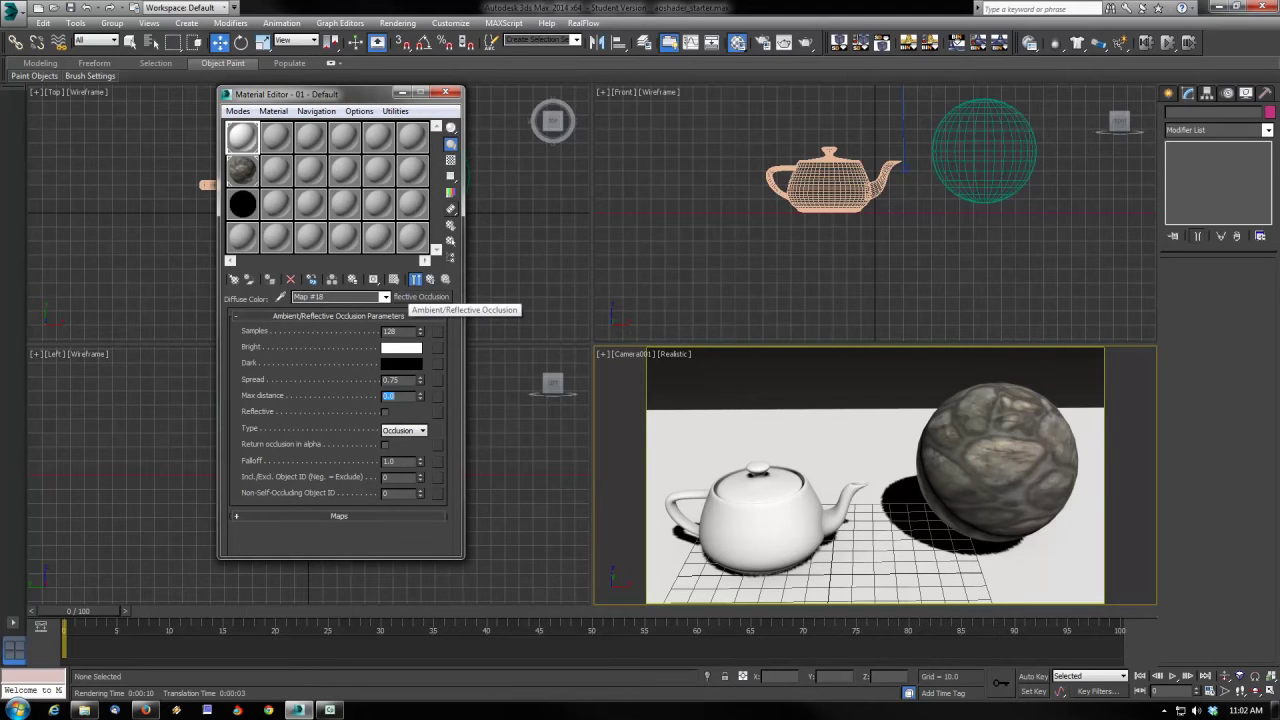
{"action": "left_click", "coordinate": [406, 417]}
{"action": "left_click", "coordinate": [385, 412]}
{"action": "left_click", "coordinate": [806, 42]}
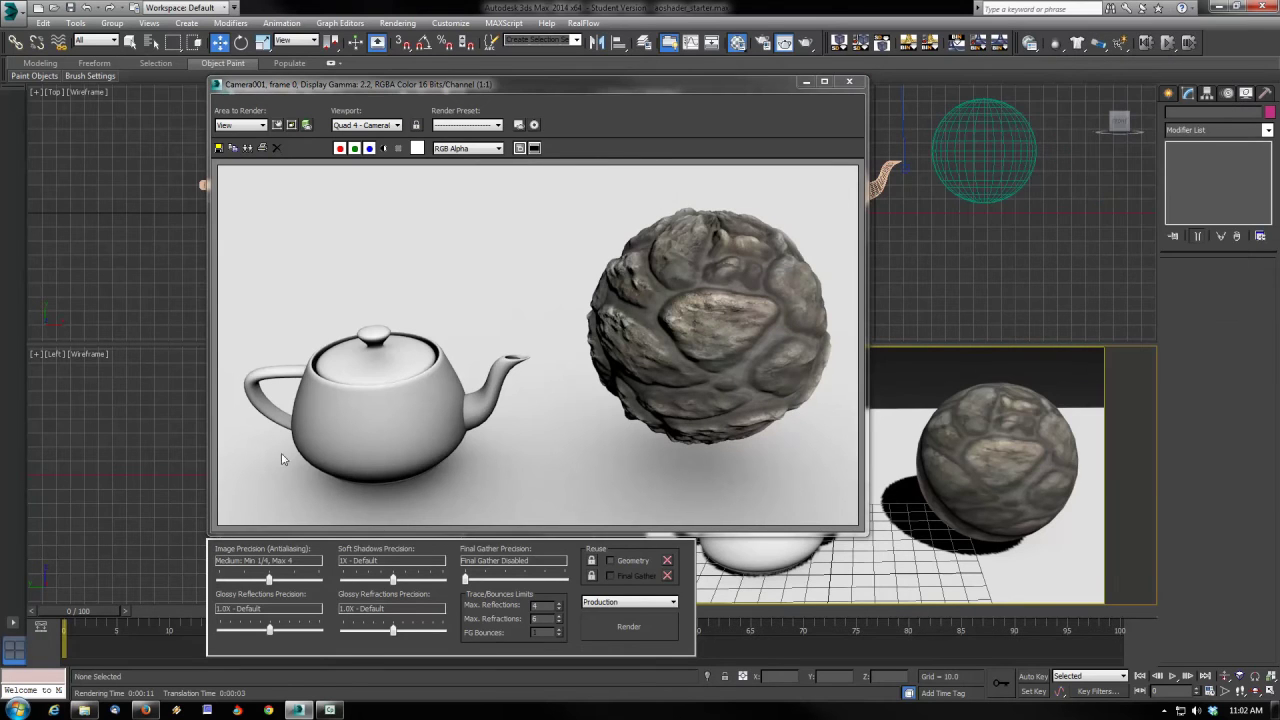
{"action": "left_click", "coordinate": [849, 81]}
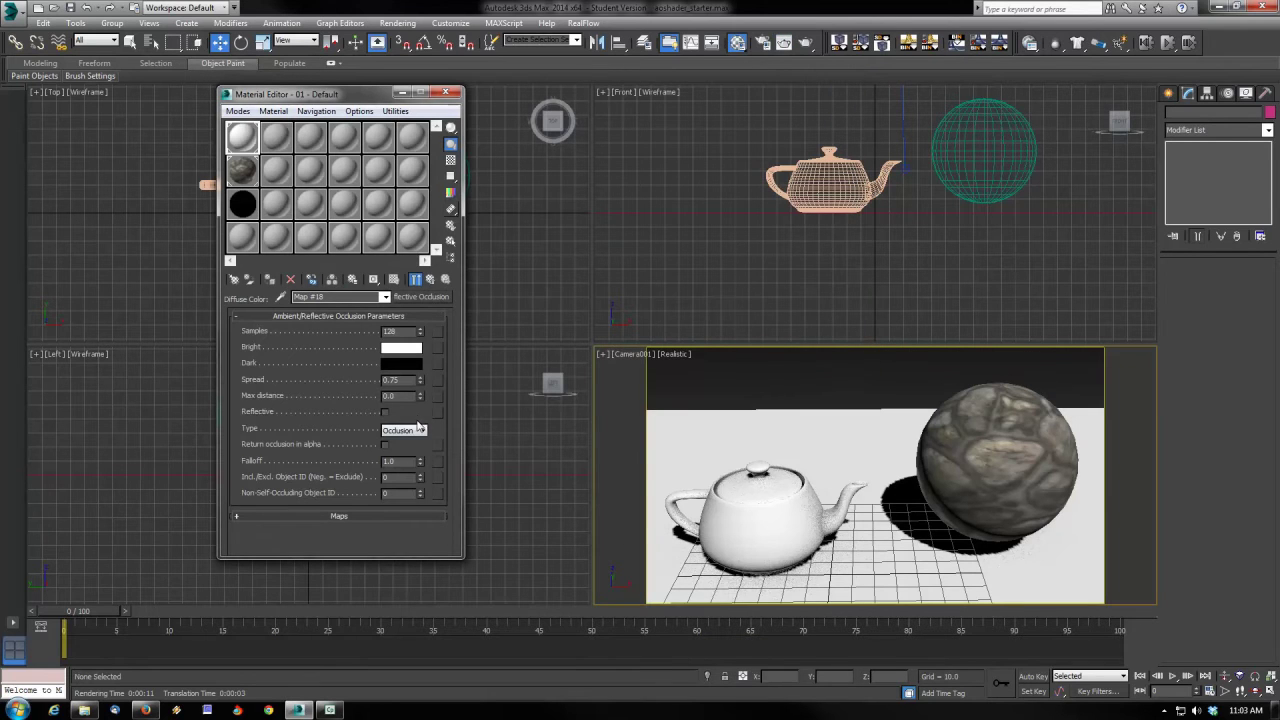
- Look through the occlusion map's Type options without changing the type
{"action": "left_click", "coordinate": [418, 427]}
{"action": "left_click", "coordinate": [415, 427]}
{"action": "left_click", "coordinate": [423, 431]}
{"action": "left_click", "coordinate": [440, 432]}
{"action": "left_click", "coordinate": [418, 430]}
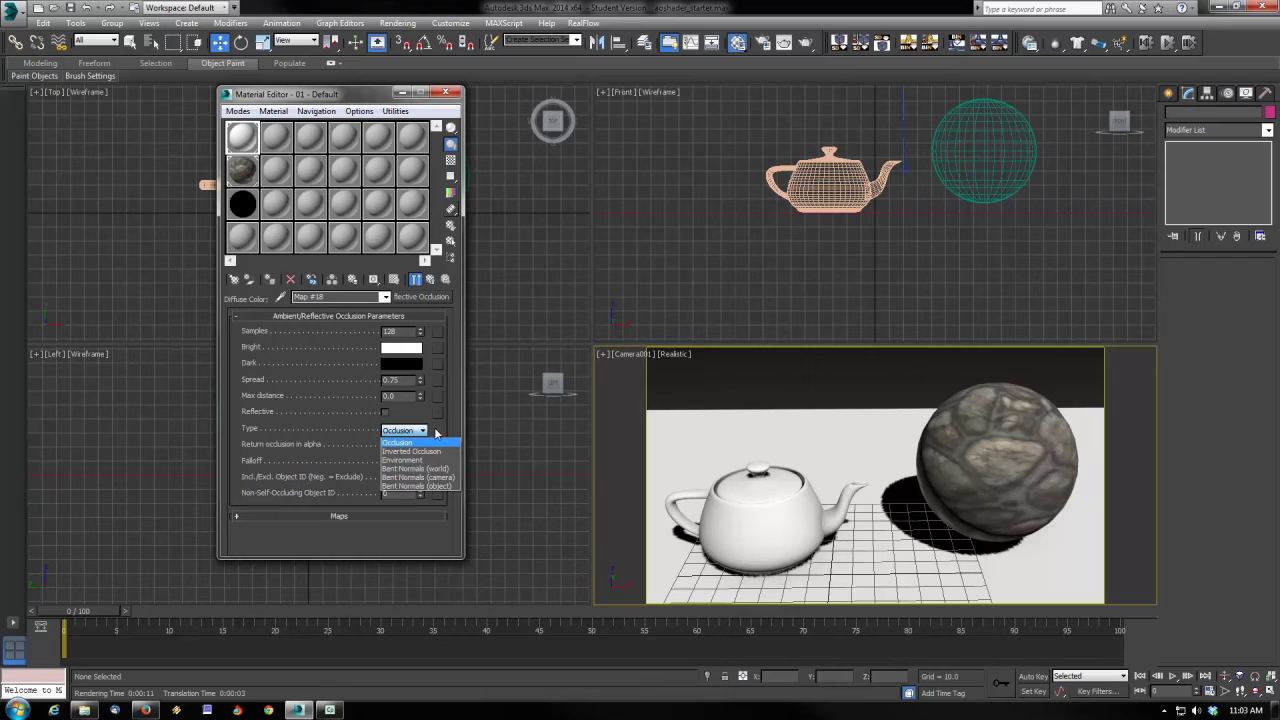
{"action": "left_click", "coordinate": [437, 431]}
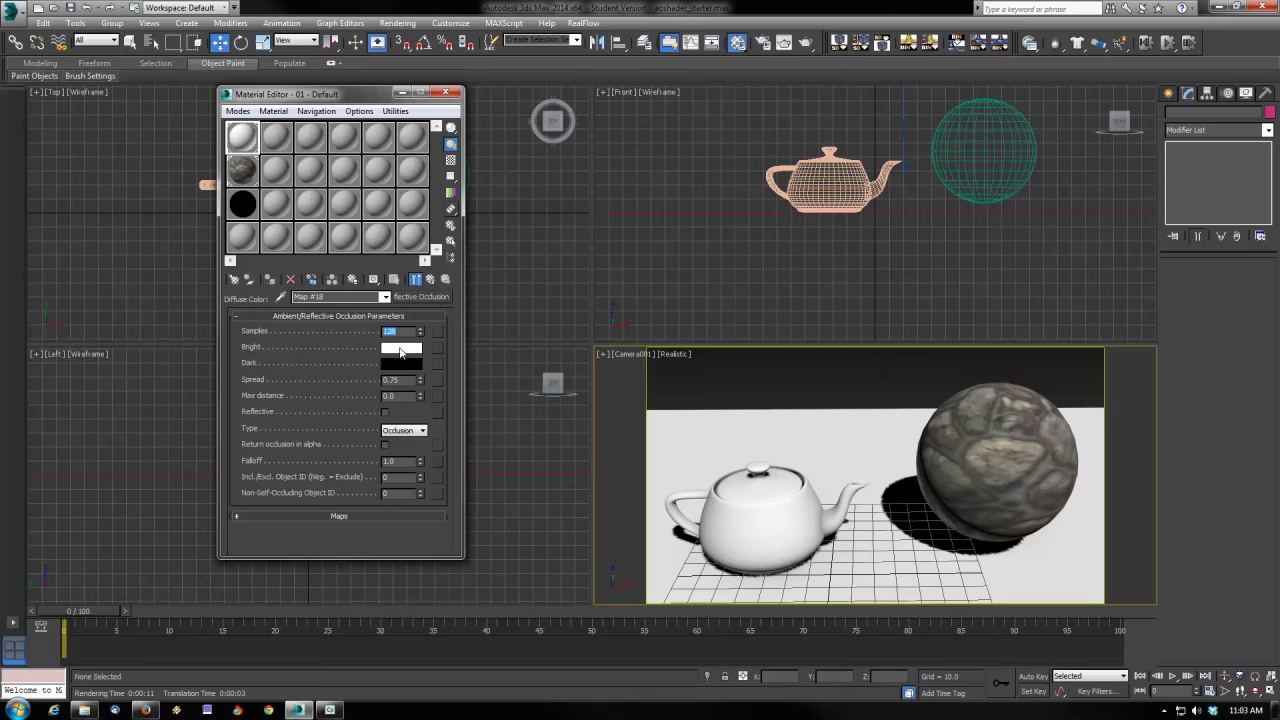
{"action": "key", "text": "Tab"}
{"action": "key", "text": "Tab"}
- Move the stone sphere about 7.1 units along the negative X axis toward the teapot
{"action": "left_click", "coordinate": [997, 481]}
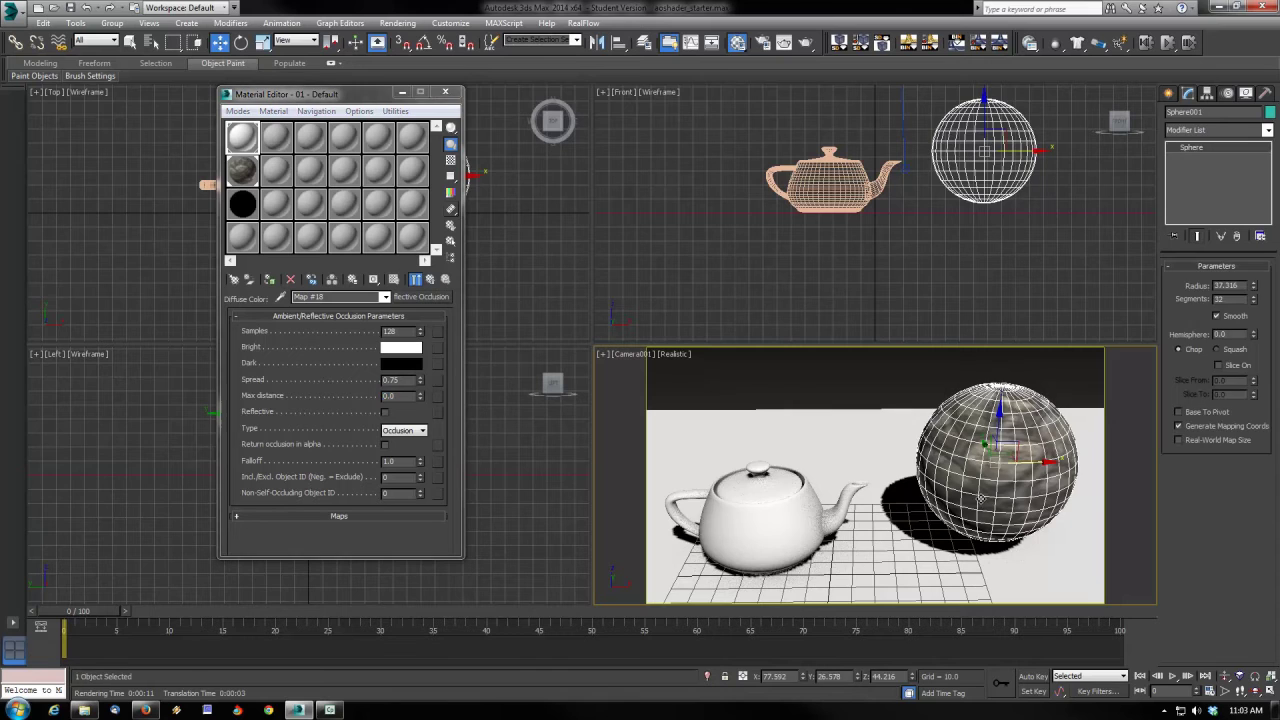
{"action": "left_click", "coordinate": [910, 387]}
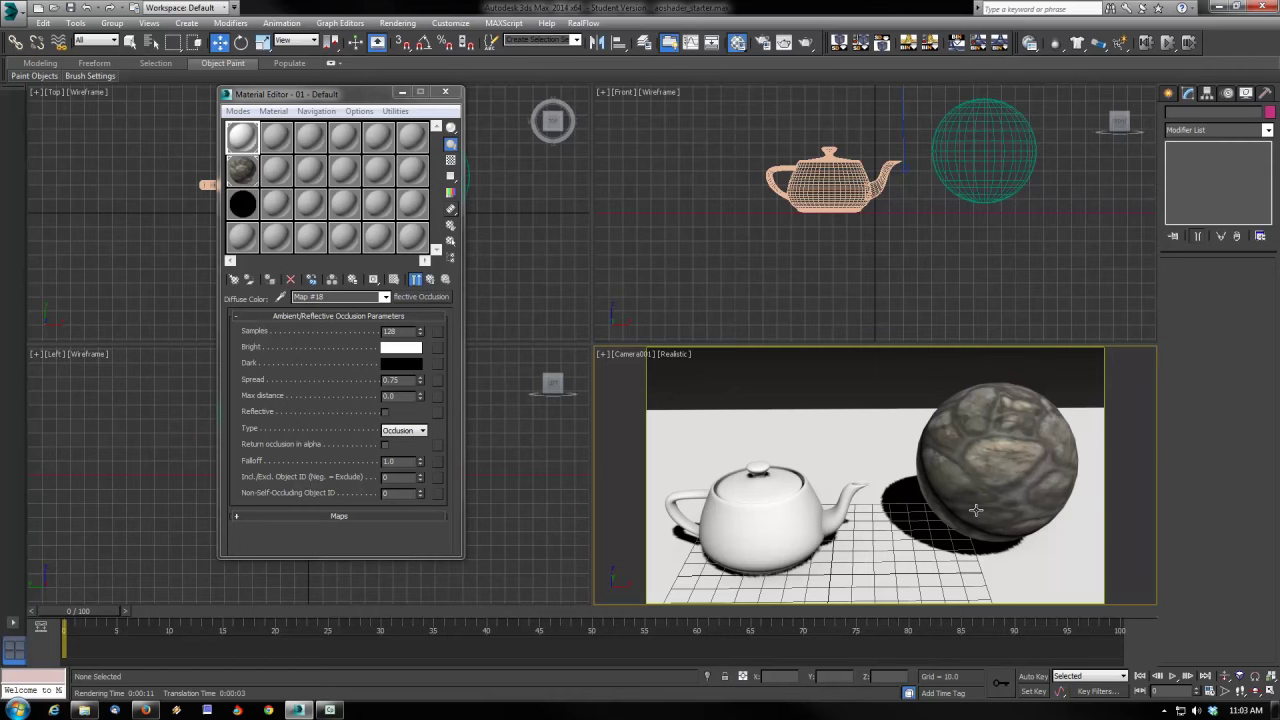
{"action": "left_click", "coordinate": [983, 484]}
{"action": "left_click_drag", "start_coordinate": [983, 484], "coordinate": [968, 485]}
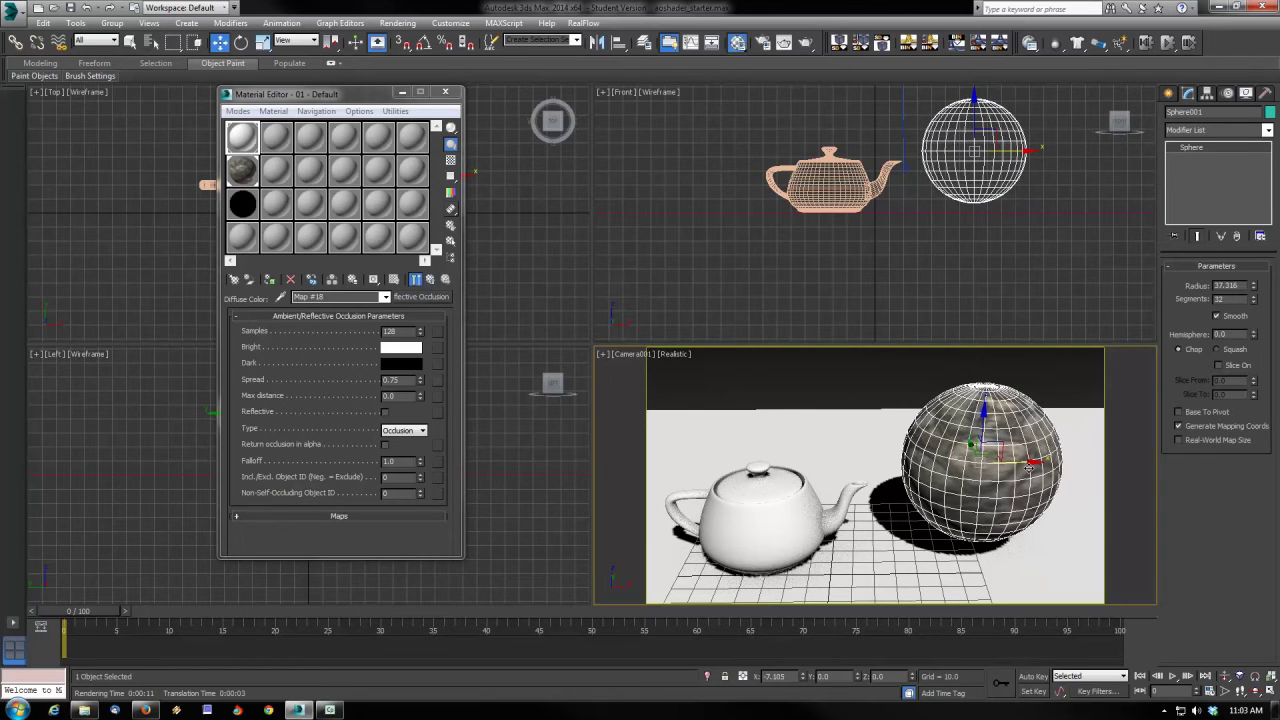
- Open the stone material's Diffuse Color map and view its bitmap image ground16.jpg
{"action": "left_click", "coordinate": [430, 285]}
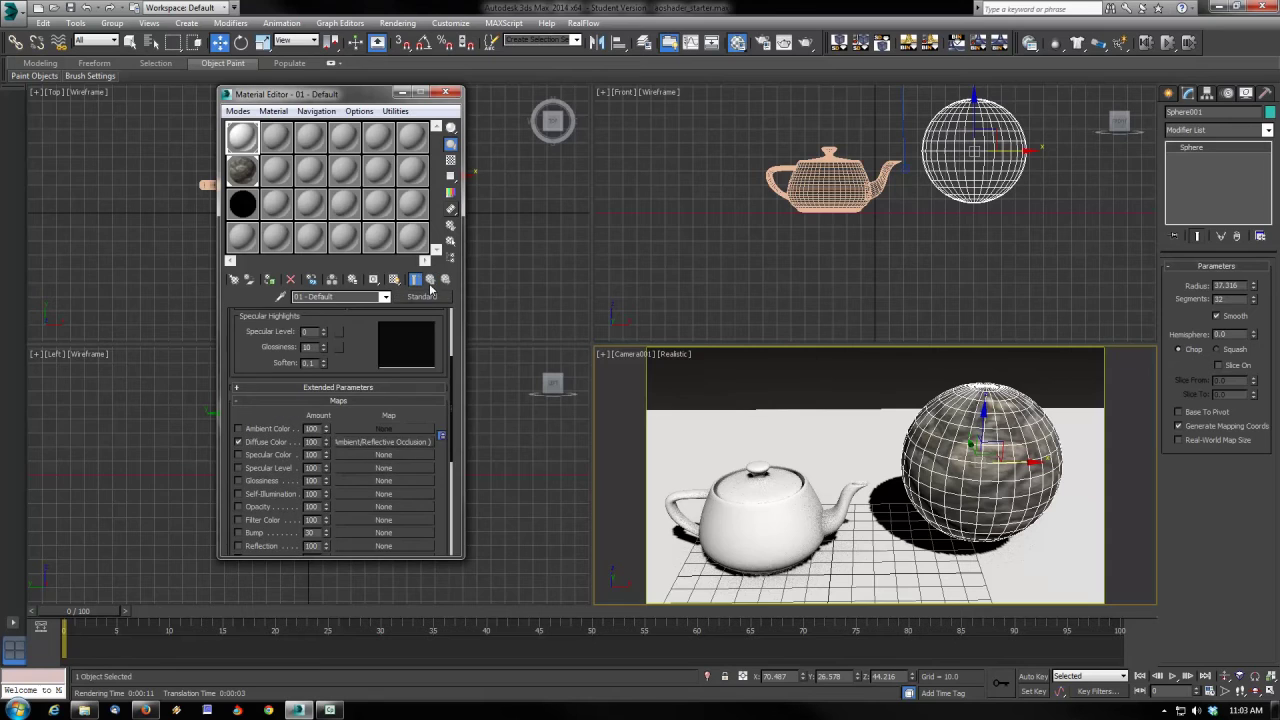
{"action": "left_click", "coordinate": [241, 172]}
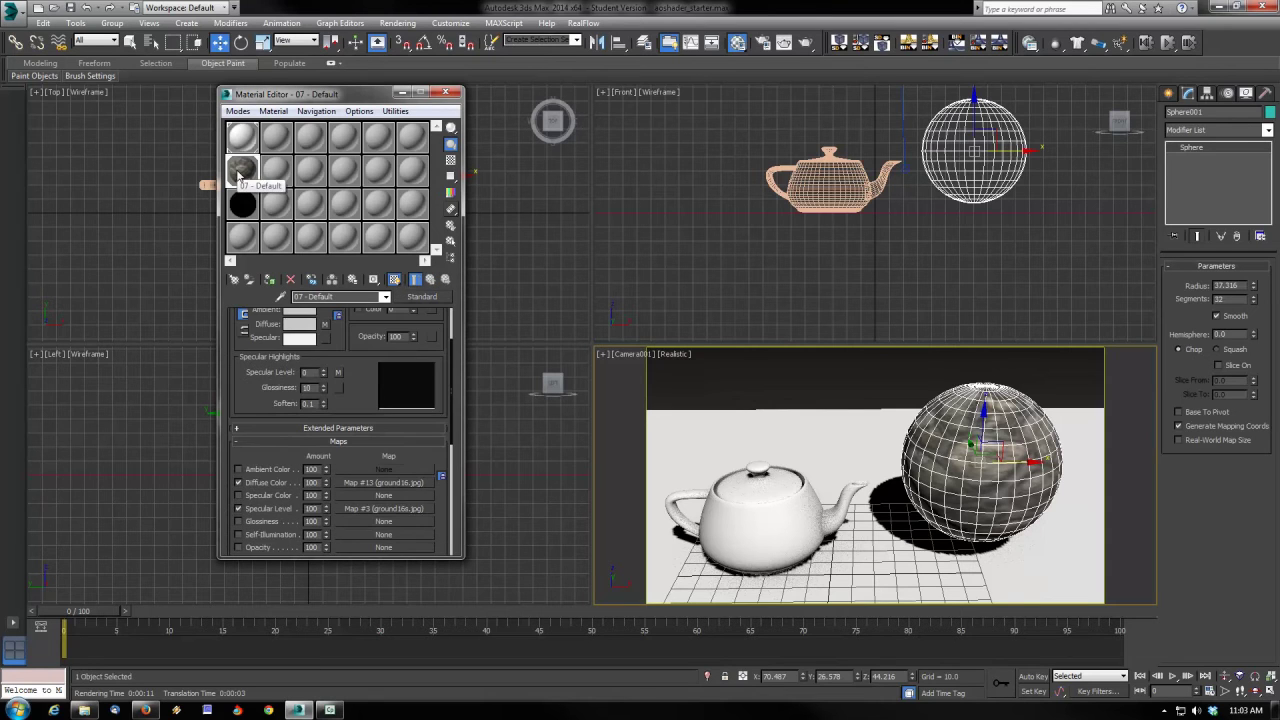
{"action": "scroll", "coordinate": [408, 450], "scroll_direction": "down", "scroll_amount": 3}
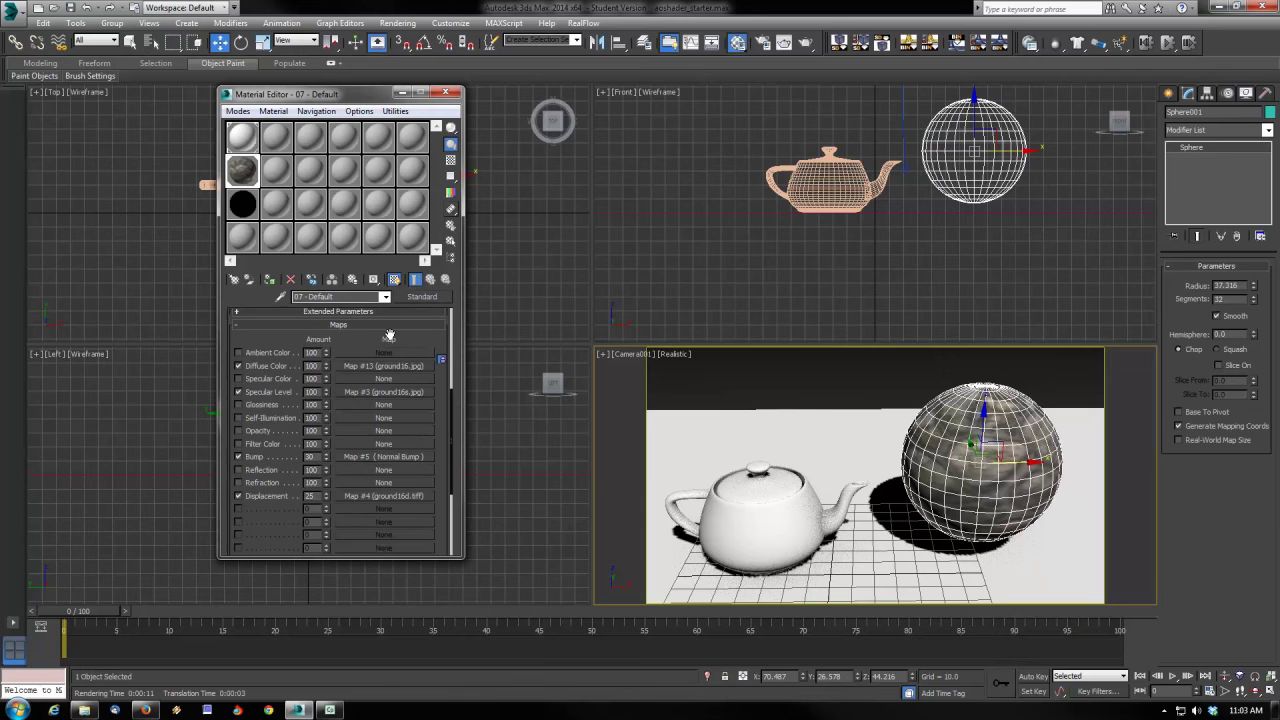
{"action": "left_click", "coordinate": [404, 372]}
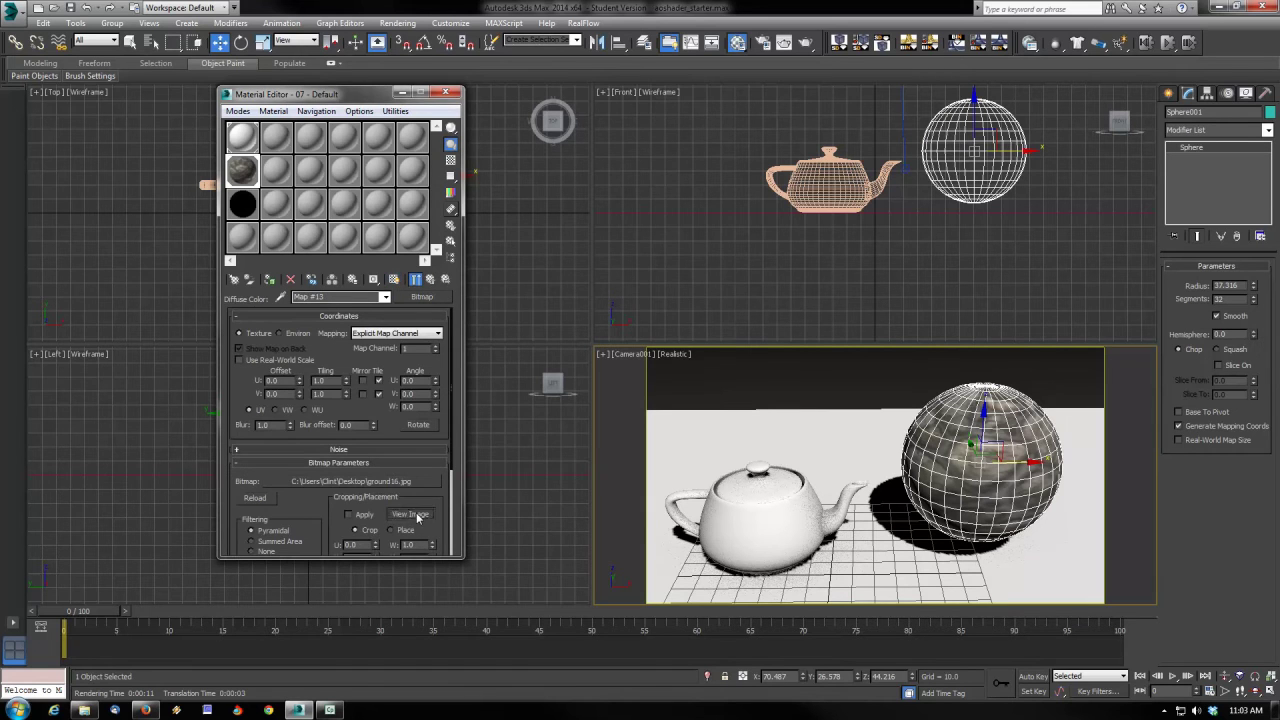
{"action": "left_click", "coordinate": [414, 518]}
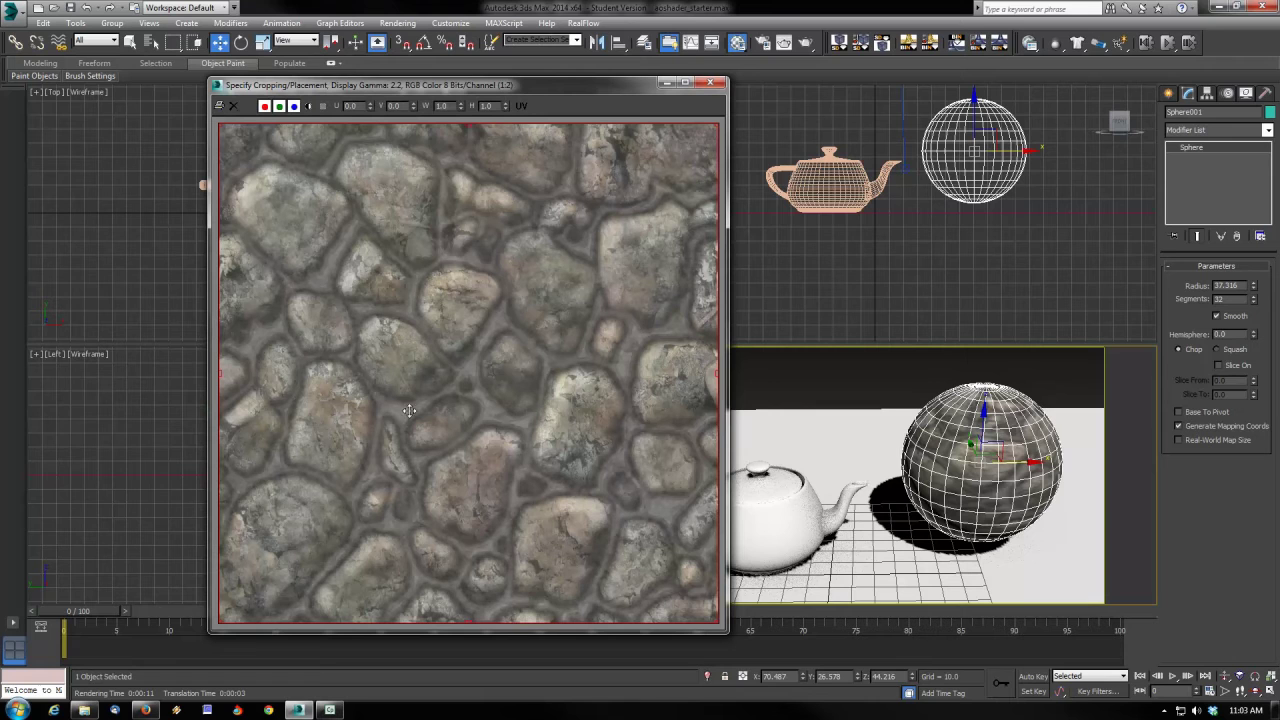
{"action": "left_click", "coordinate": [710, 82]}
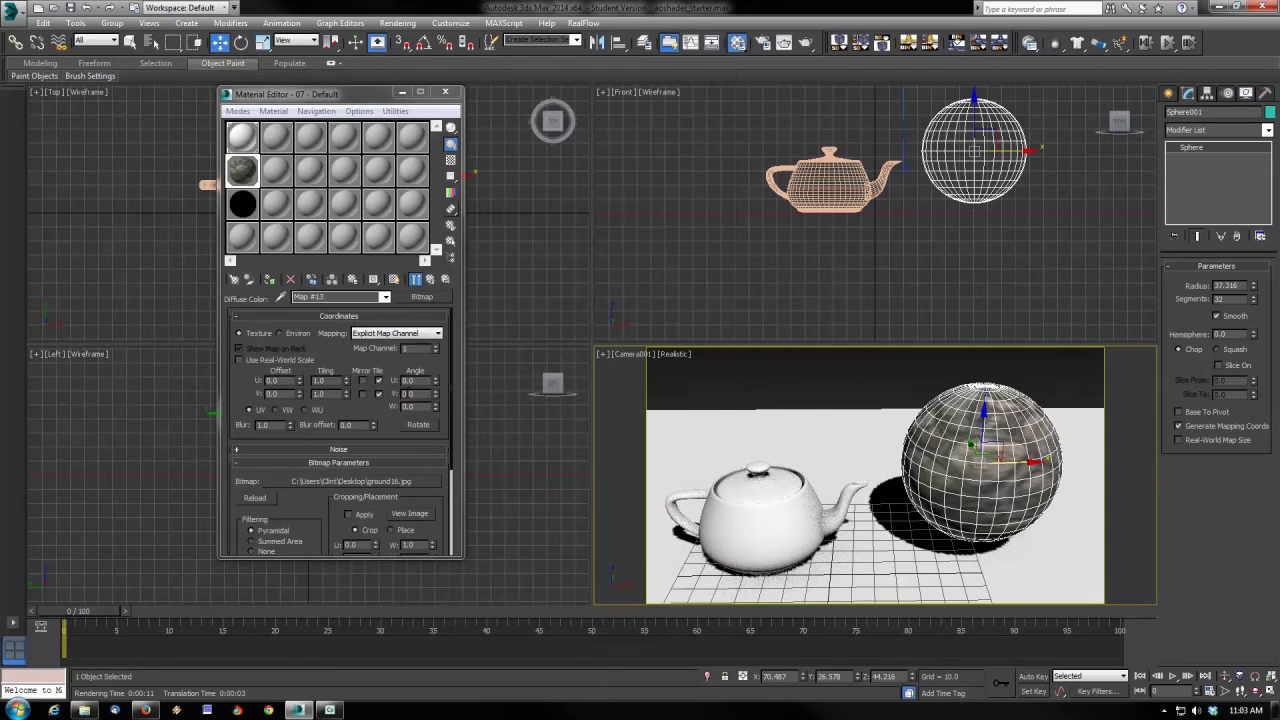
- View the bitmap image of the stone material's Specular Level map and return to the material's map list
{"action": "left_click", "coordinate": [430, 279]}
{"action": "left_click", "coordinate": [395, 394]}
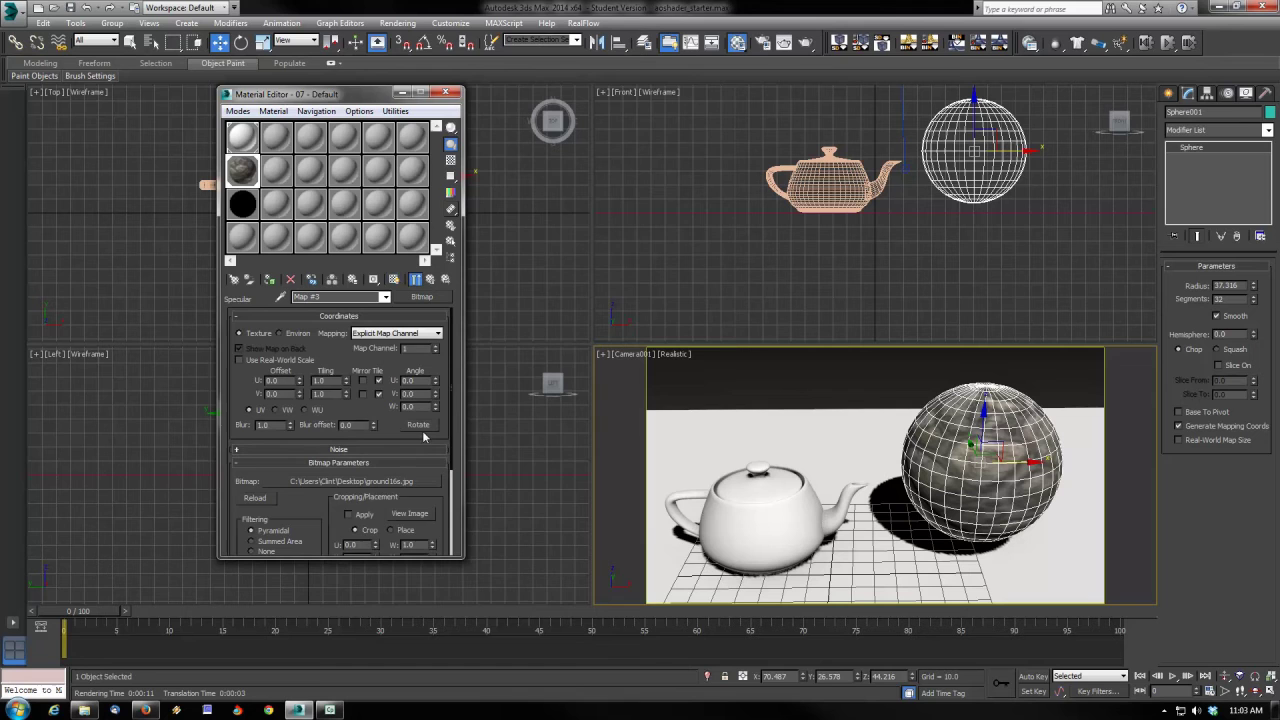
{"action": "left_click", "coordinate": [411, 510]}
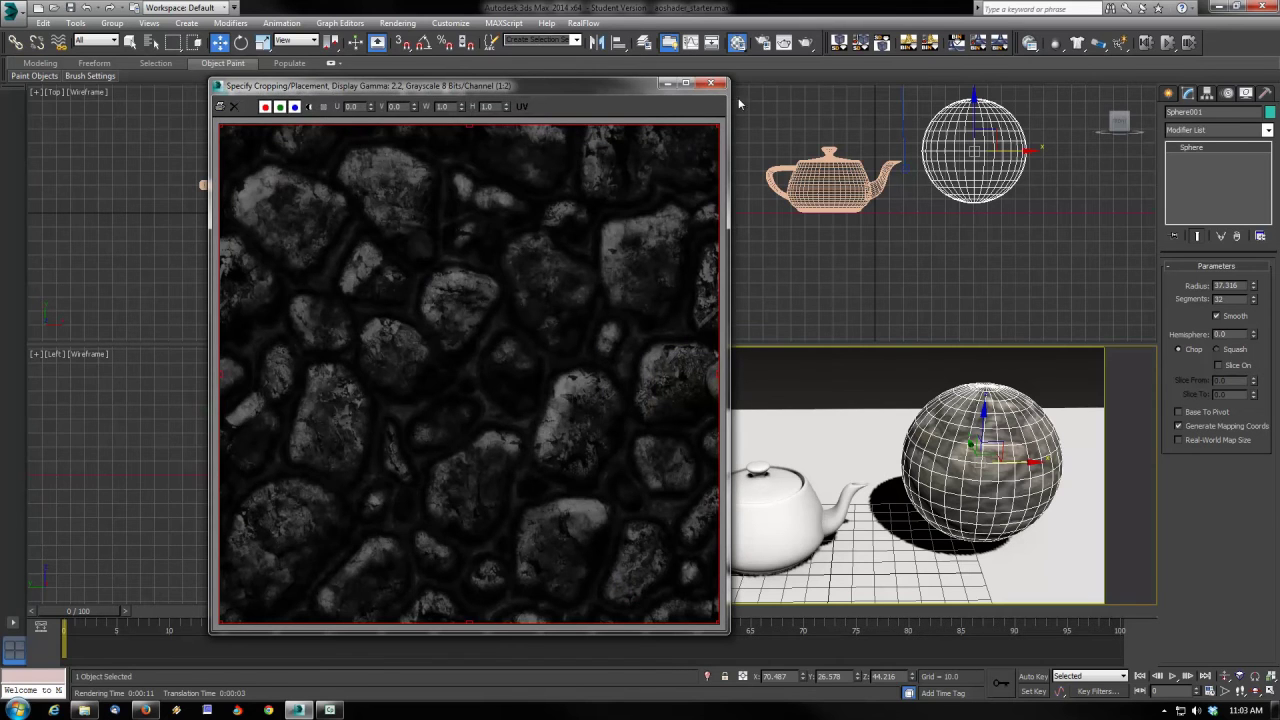
{"action": "left_click", "coordinate": [710, 82]}
{"action": "left_click", "coordinate": [431, 280]}
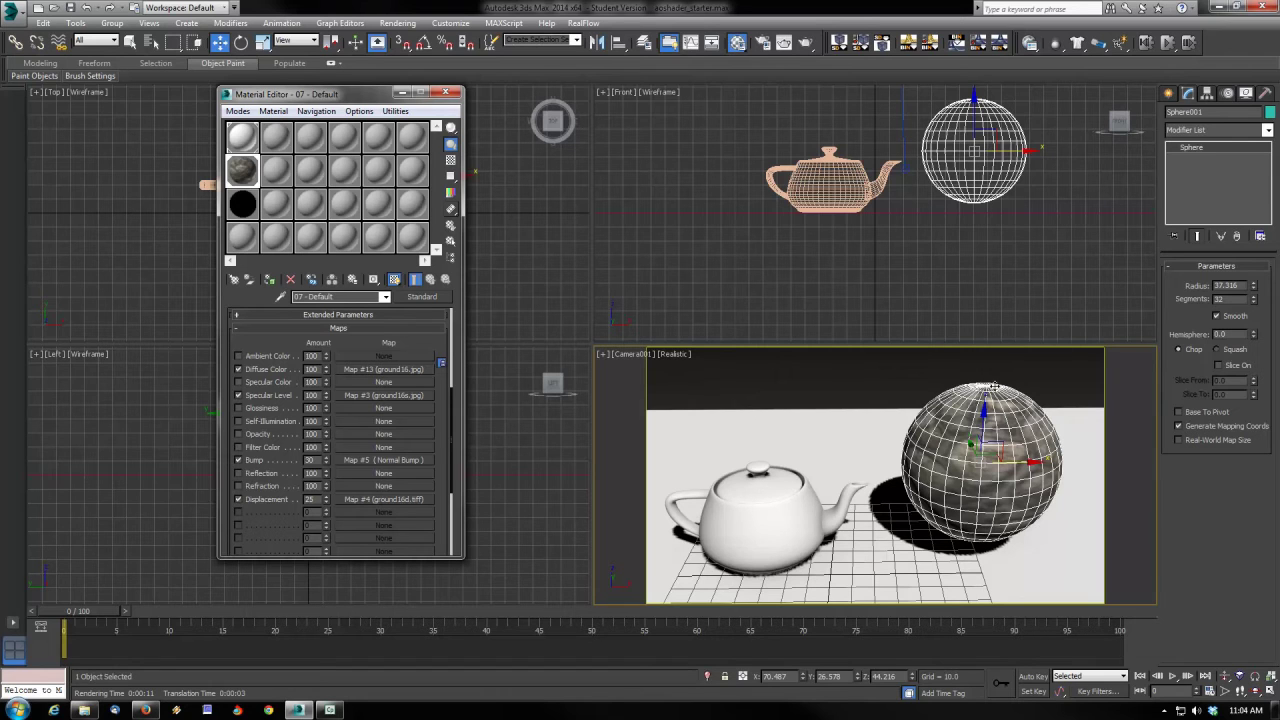
- Deselect the sphere and cut the ground16.jpg bitmap from the stone material's Diffuse Color slot
{"action": "left_click", "coordinate": [931, 395]}
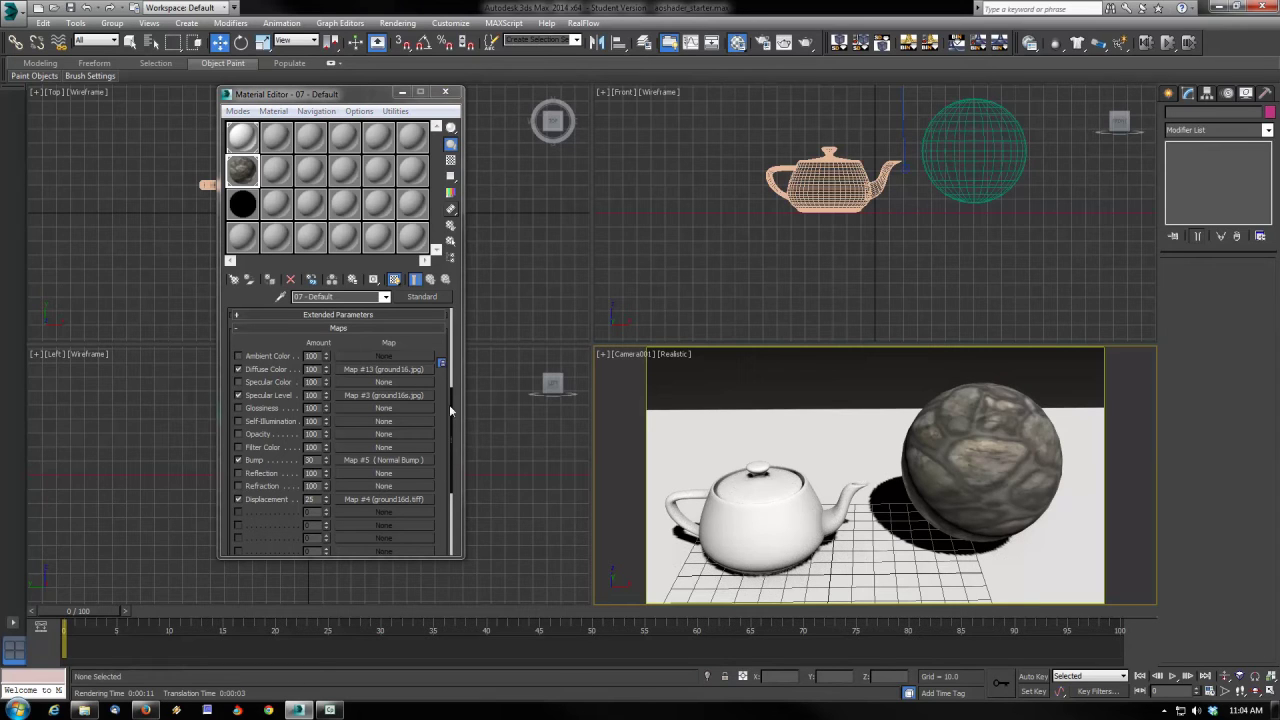
{"action": "scroll", "coordinate": [405, 346], "scroll_direction": "up", "scroll_amount": 4}
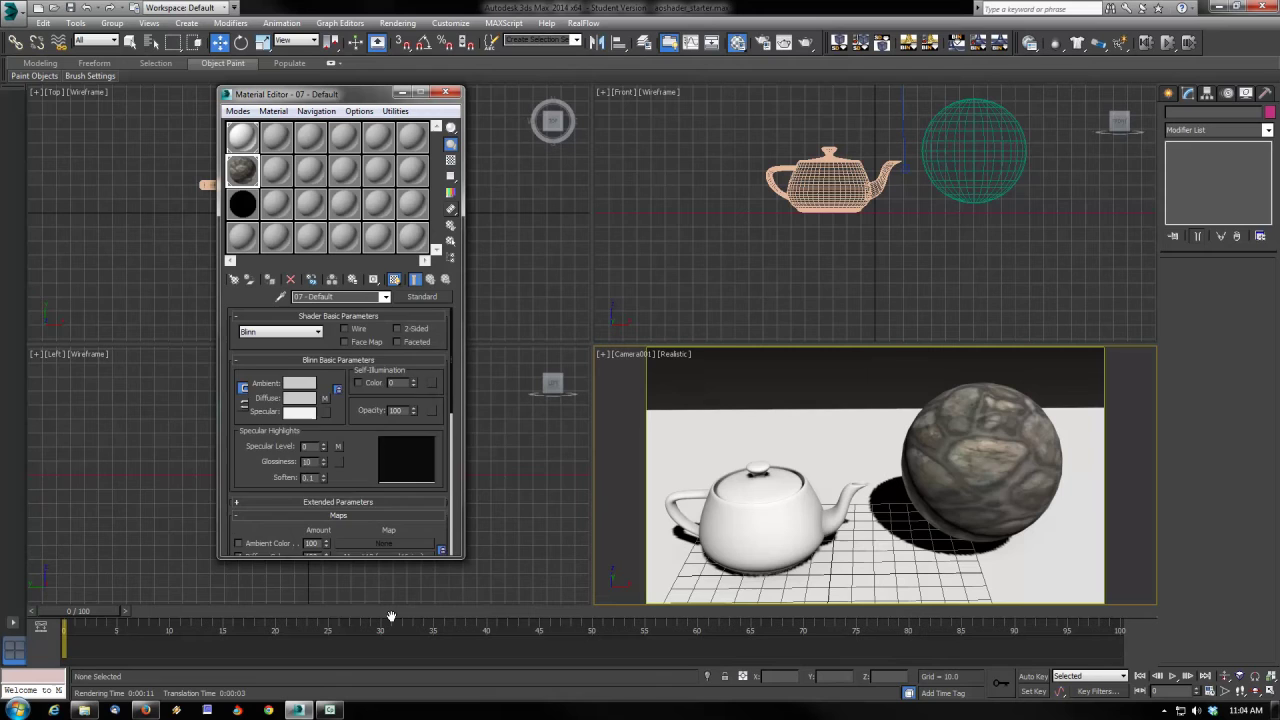
{"action": "scroll", "coordinate": [353, 413], "scroll_direction": "down", "scroll_amount": 4}
{"action": "left_click_drag", "start_coordinate": [353, 413], "coordinate": [352, 406]}
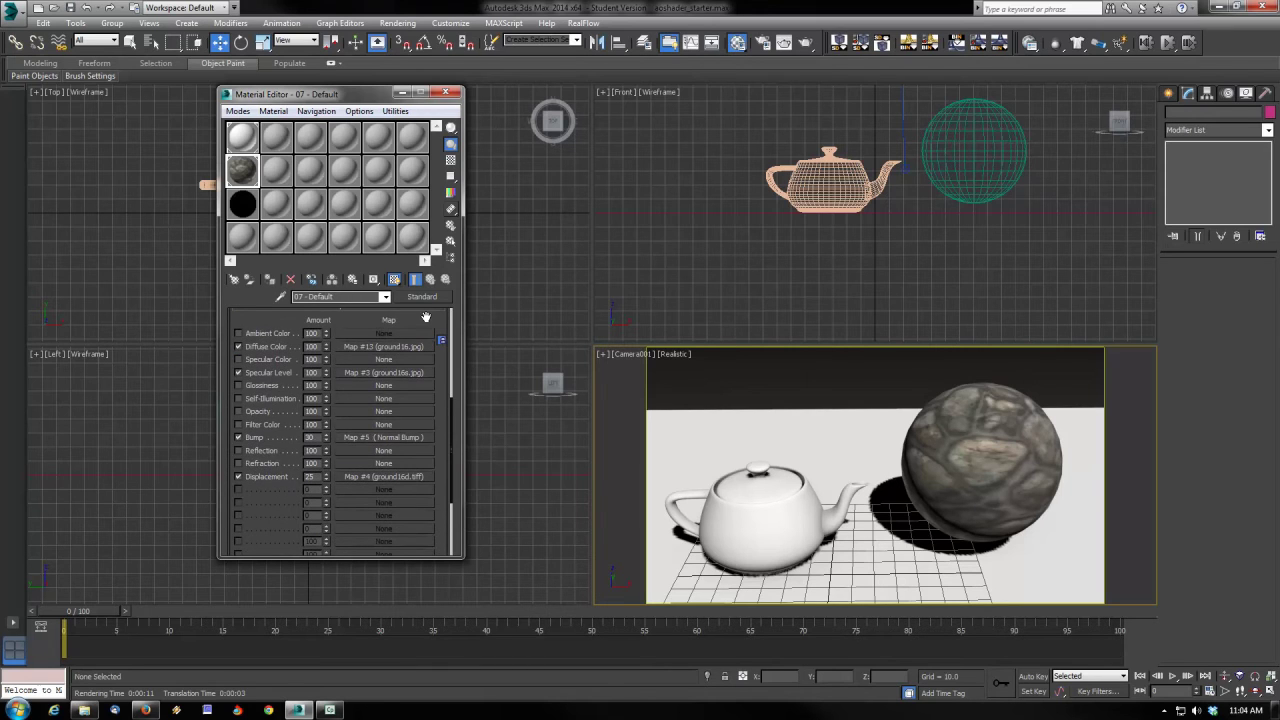
{"action": "scroll", "coordinate": [417, 415], "scroll_direction": "up", "scroll_amount": 4}
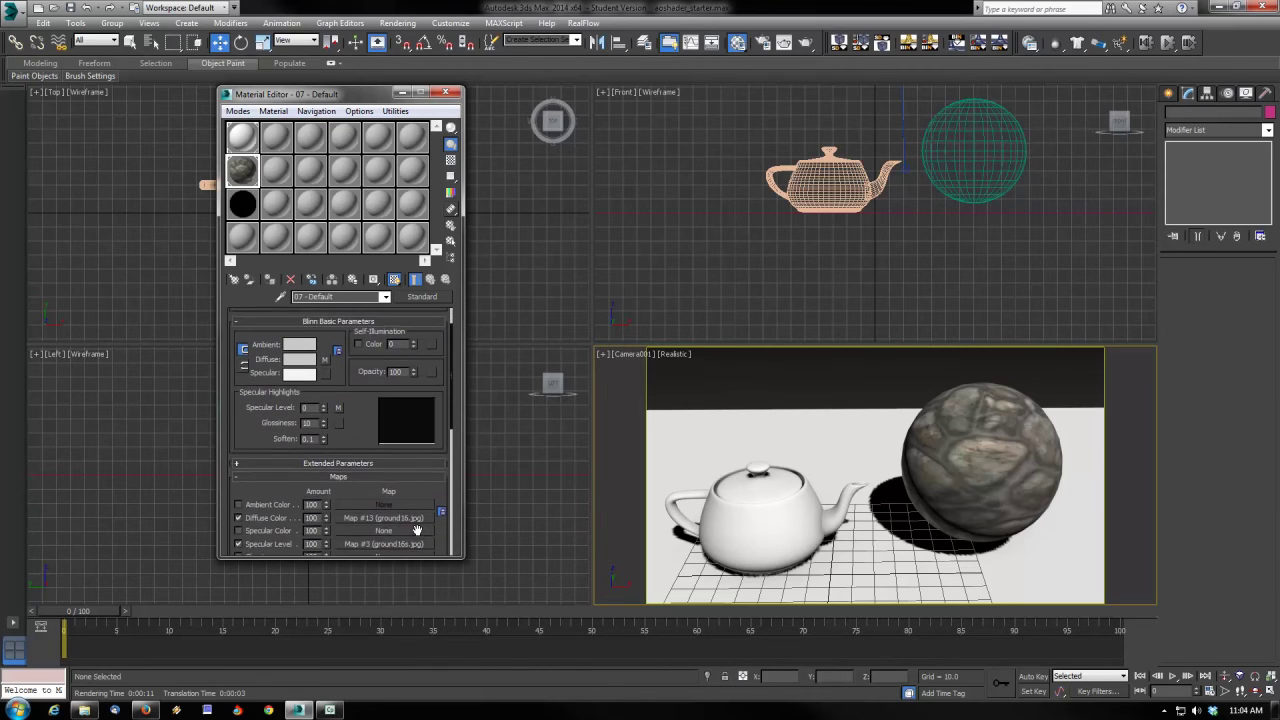
{"action": "left_click_drag", "start_coordinate": [414, 523], "coordinate": [407, 397]}
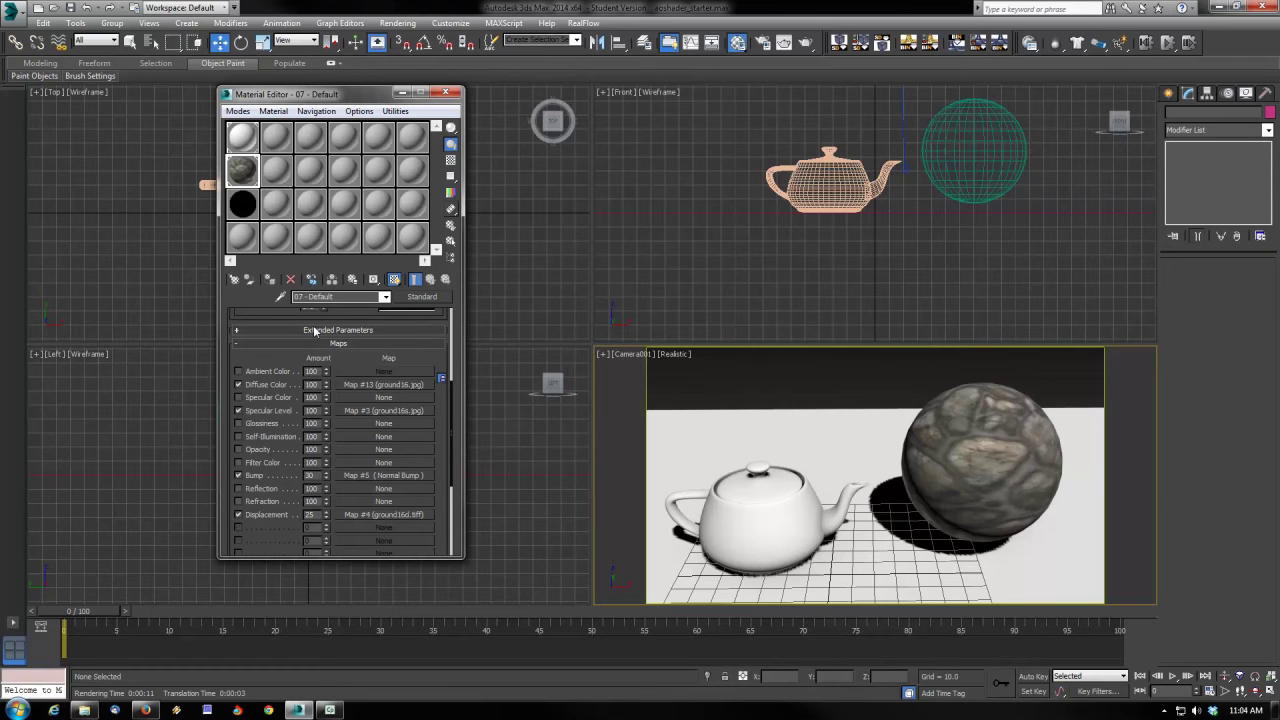
{"action": "right_click", "coordinate": [366, 389]}
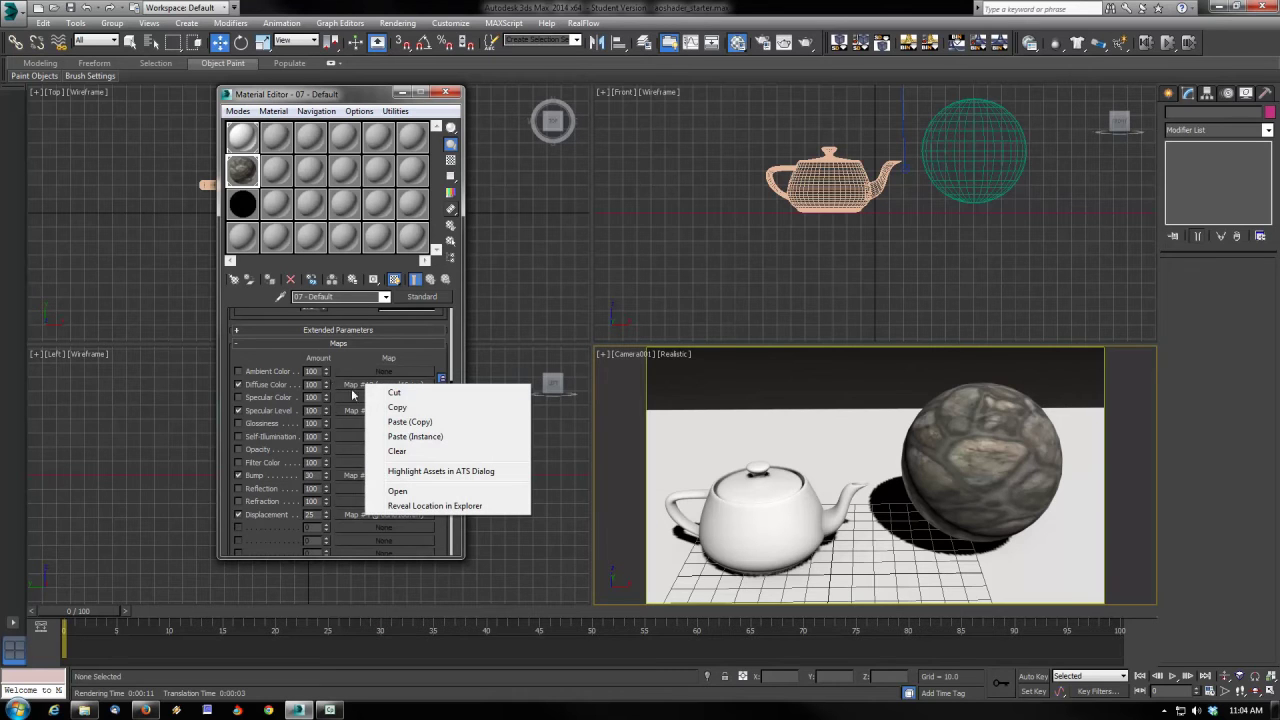
{"action": "left_click", "coordinate": [394, 394]}
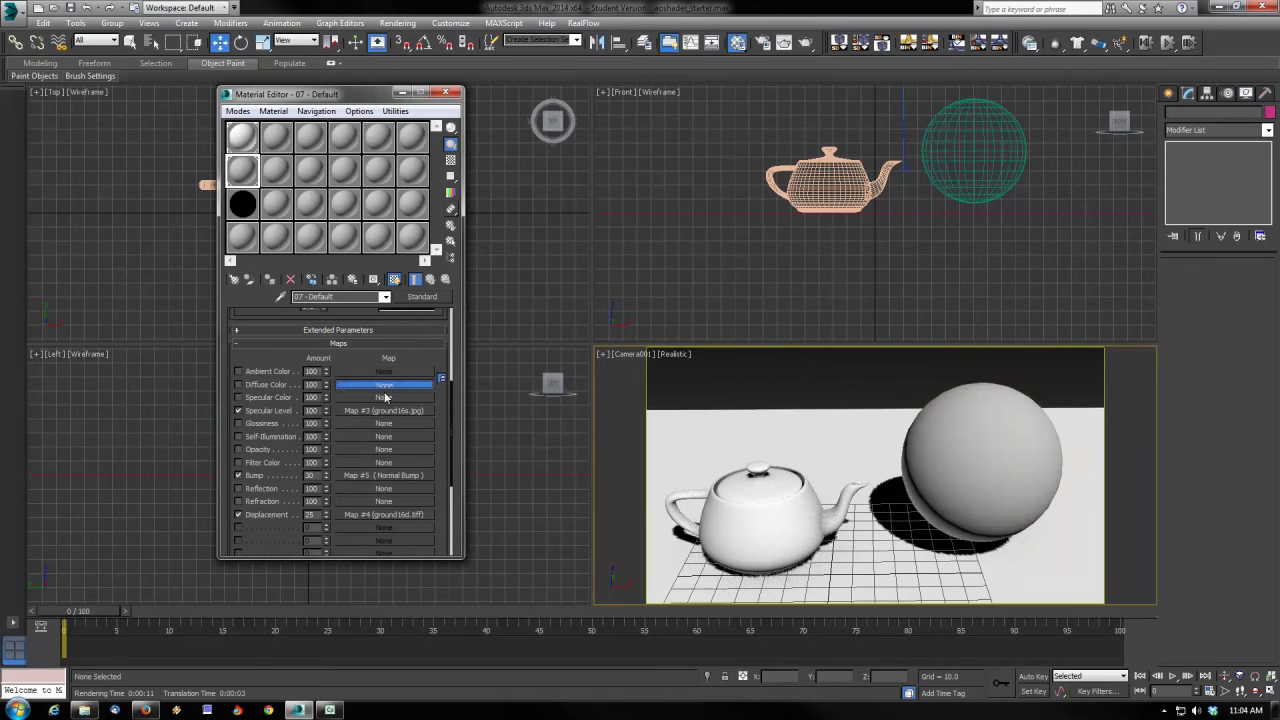
- Assign an Ambient/Reflective Occlusion map to Diffuse Color and paste the cut bitmap as a copy into its Bright slot
{"action": "left_click", "coordinate": [385, 386]}
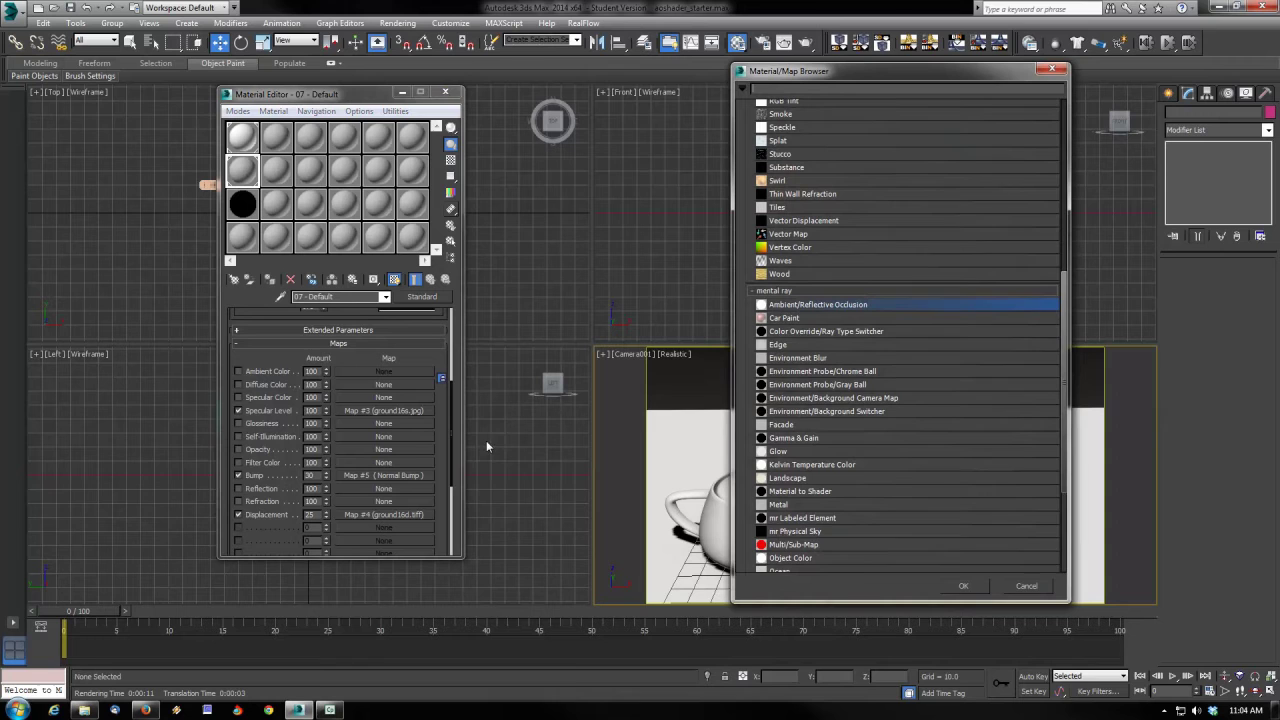
{"action": "double_click", "coordinate": [827, 305]}
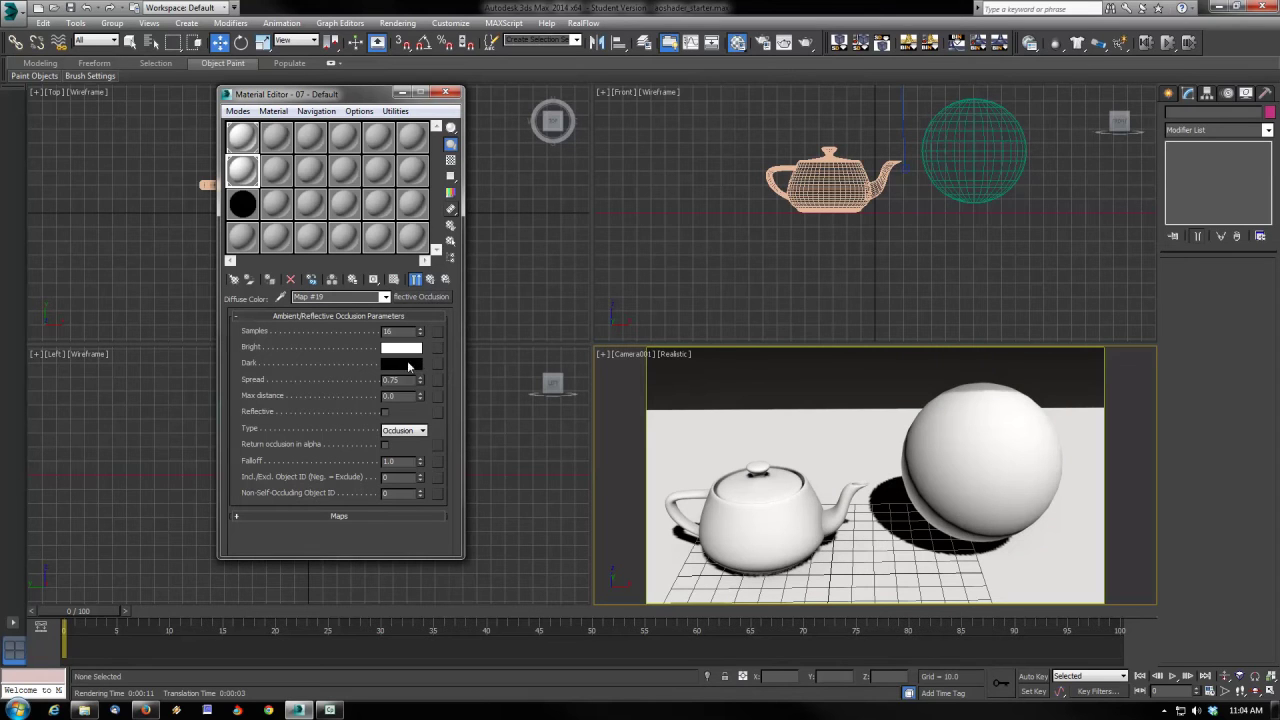
{"action": "right_click", "coordinate": [437, 350]}
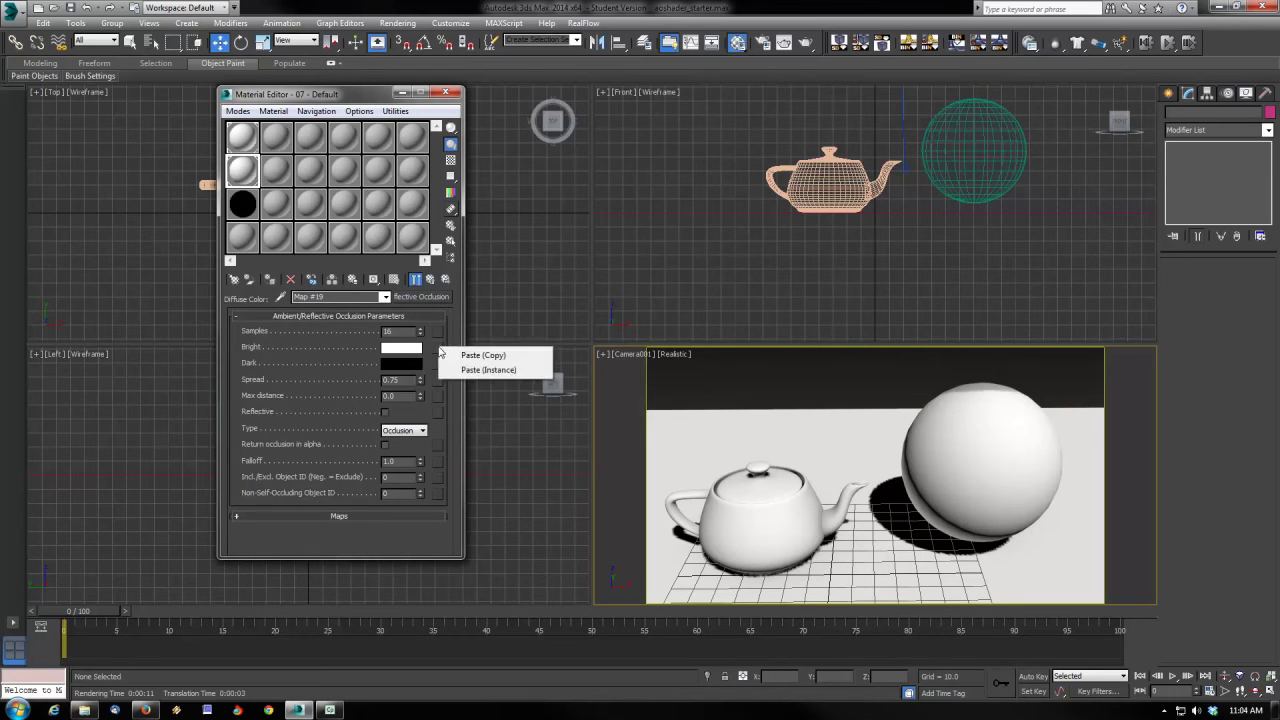
{"action": "left_click", "coordinate": [460, 352]}
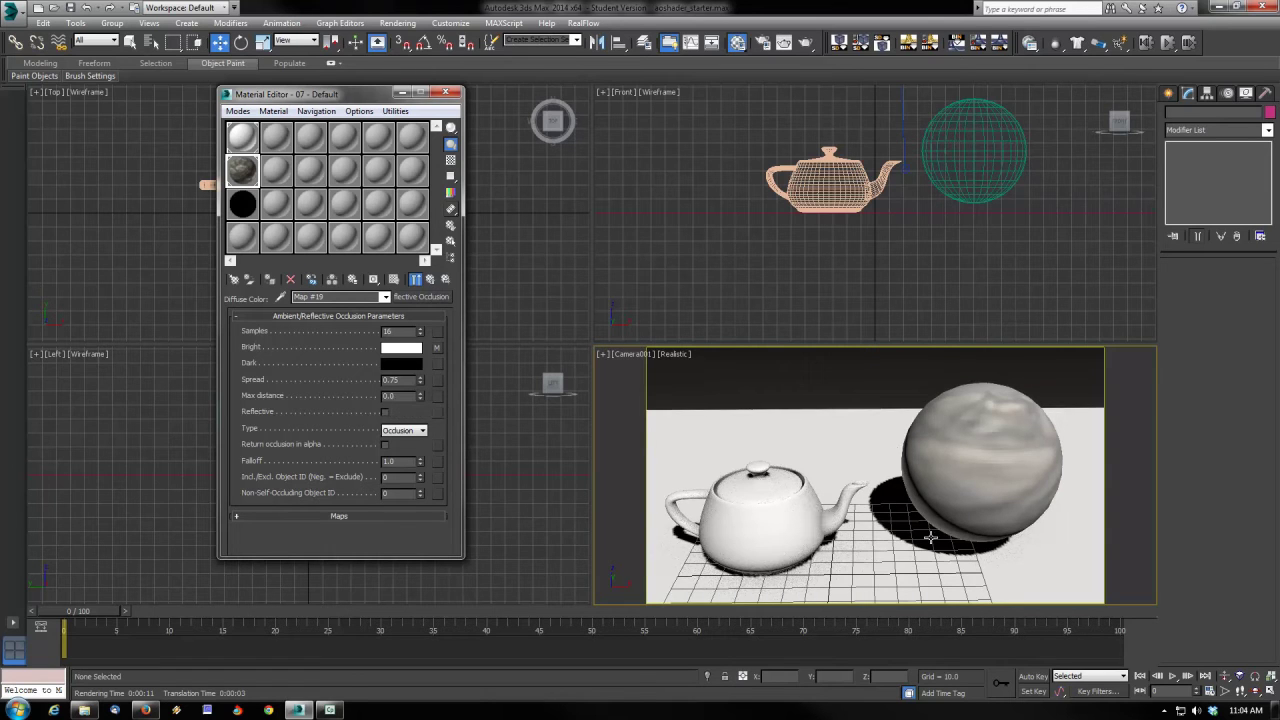
{"action": "left_click", "coordinate": [968, 430]}
{"action": "left_click", "coordinate": [875, 388]}
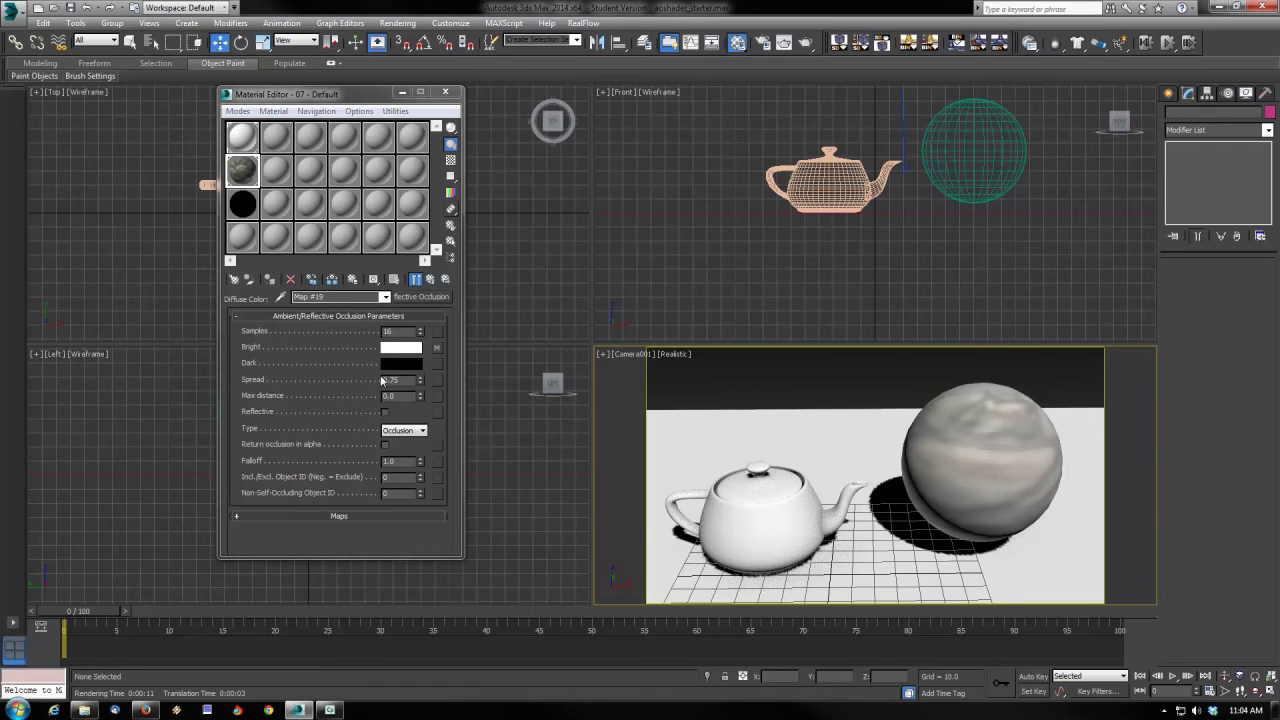
- Set the occlusion map's samples to 128, render the camera view and close the rendered image
{"action": "left_click", "coordinate": [242, 347]}
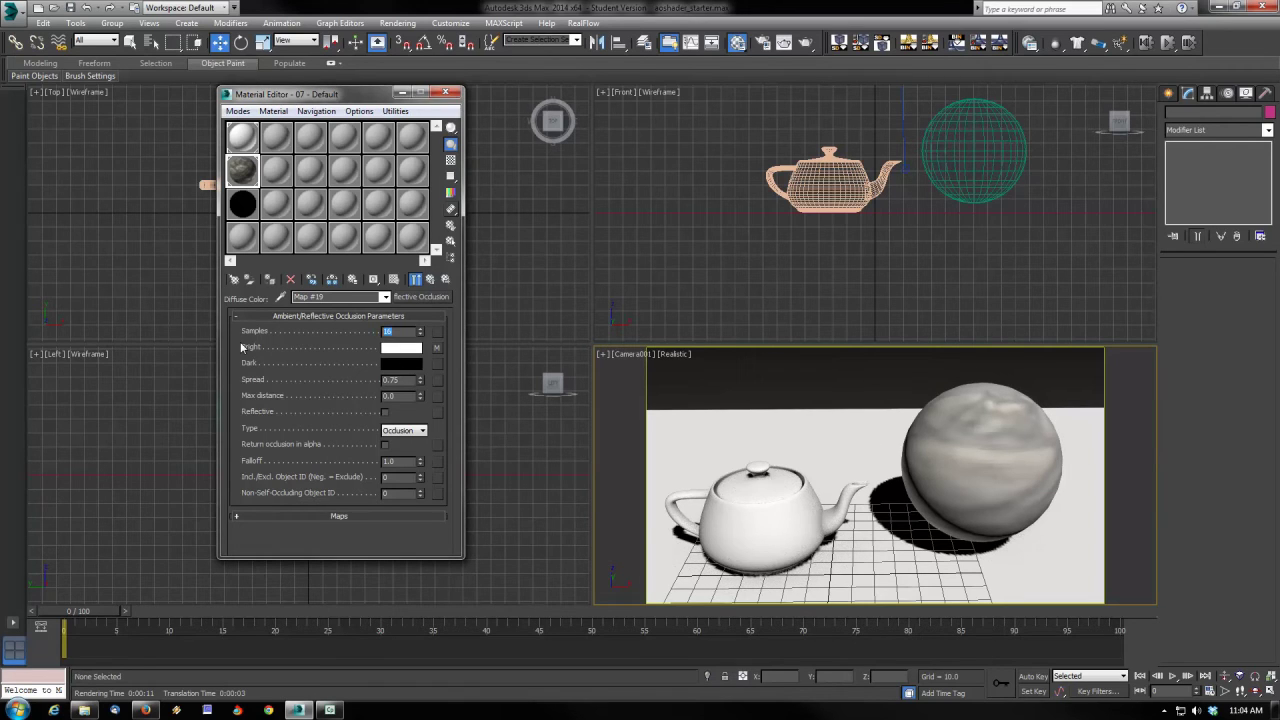
{"action": "type", "text": "8"}
{"action": "key", "text": "Return"}
{"action": "left_click", "coordinate": [786, 44]}
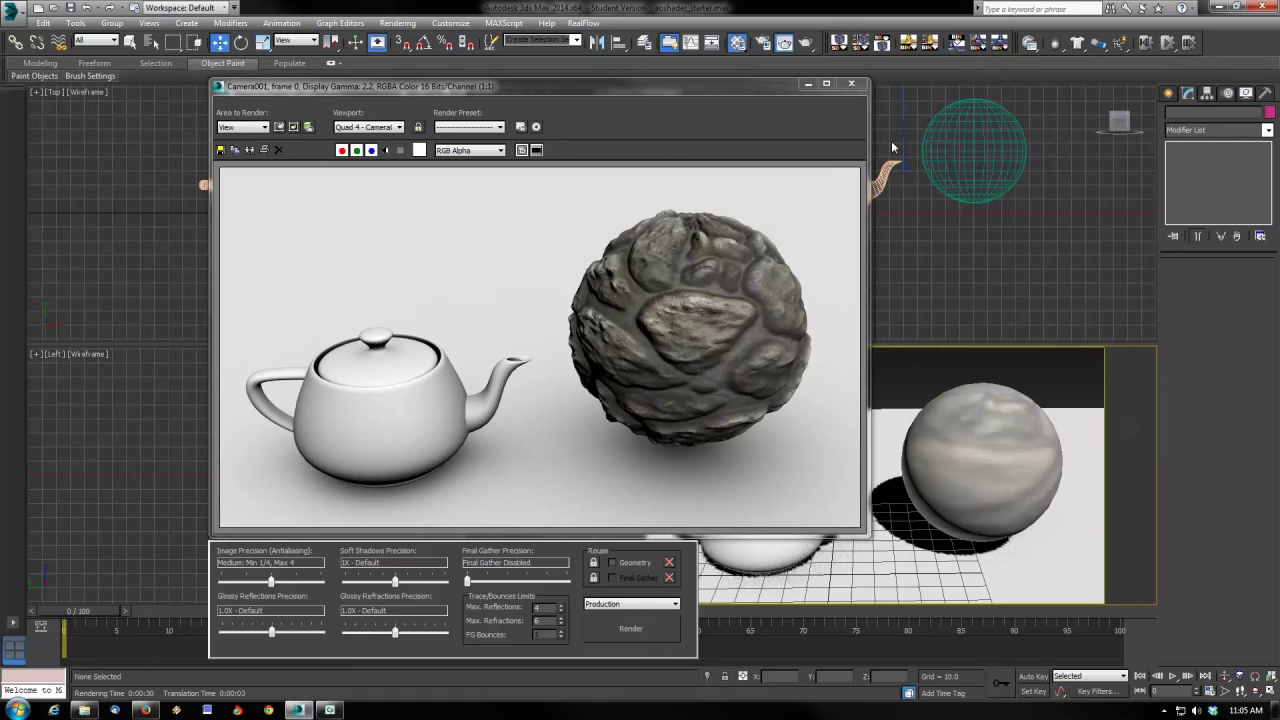
{"action": "left_click", "coordinate": [860, 86]}
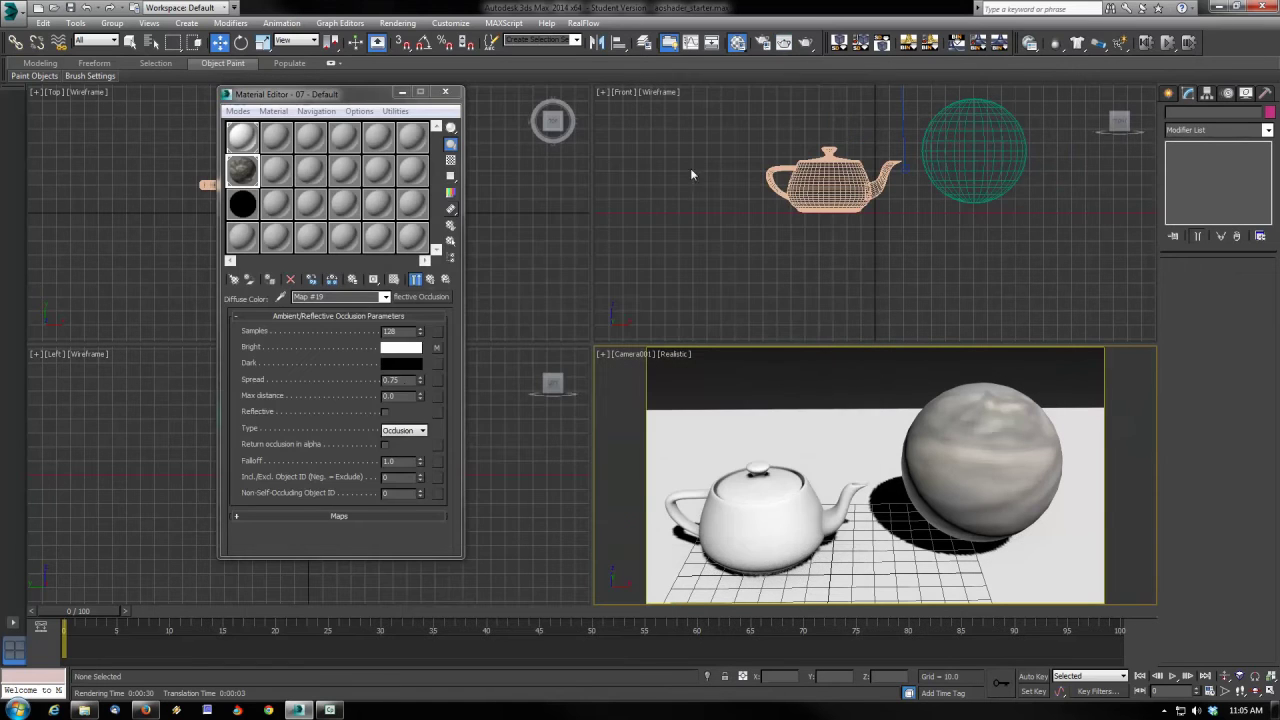
- Replace the Diffuse Color occlusion map with a pasted copy of ground16.jpg, checking its bitmap settings before returning to the map list
{"action": "scroll", "coordinate": [423, 337], "scroll_direction": "down", "scroll_amount": 5}
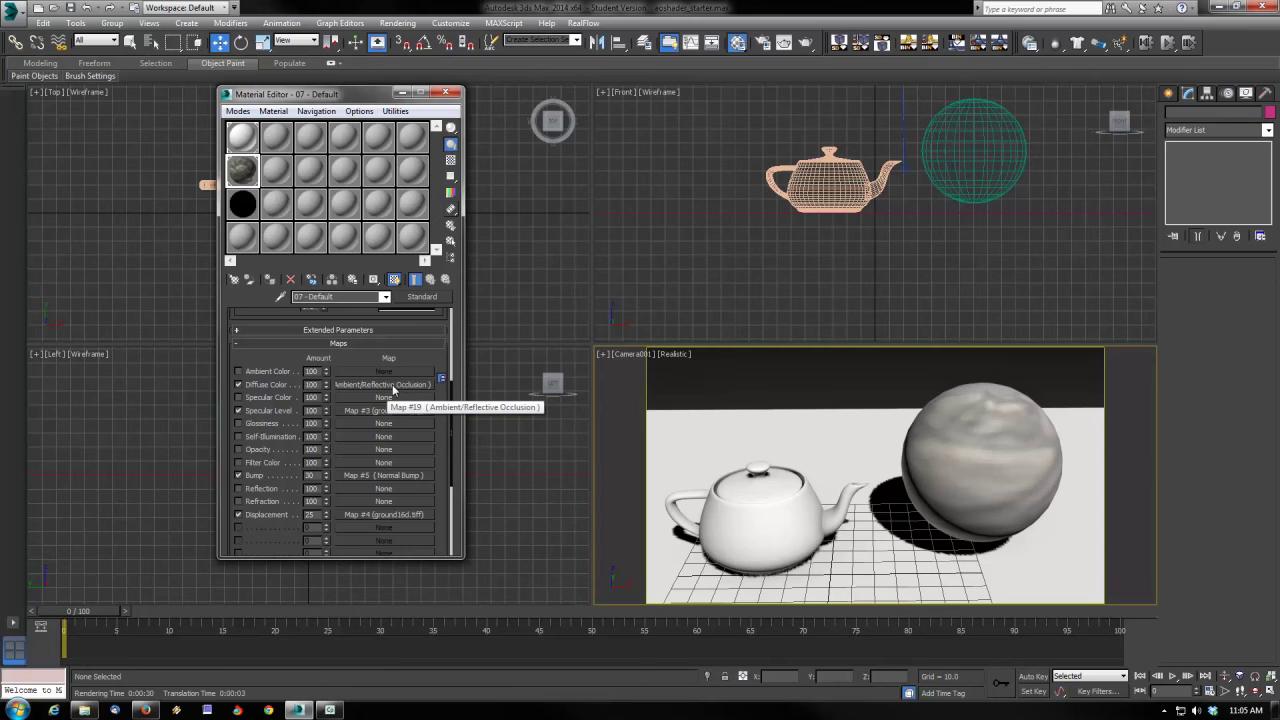
{"action": "right_click", "coordinate": [392, 387]}
{"action": "left_click", "coordinate": [436, 422]}
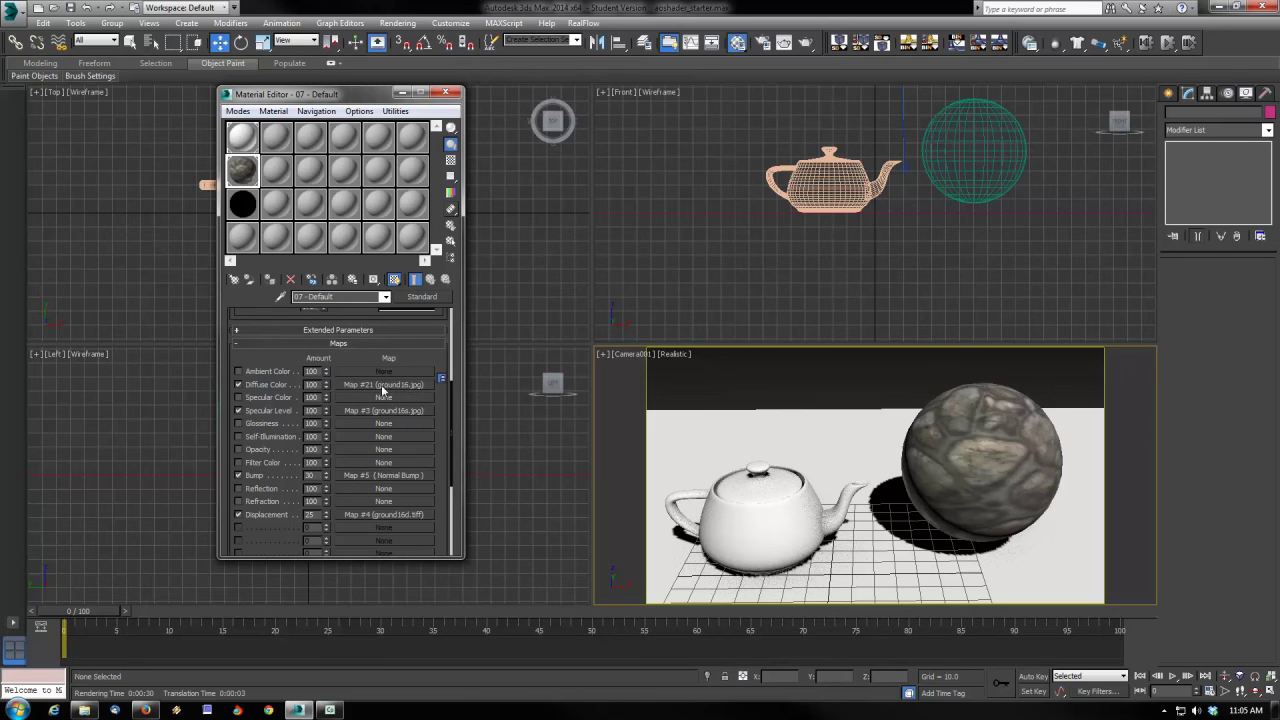
{"action": "left_click", "coordinate": [381, 388]}
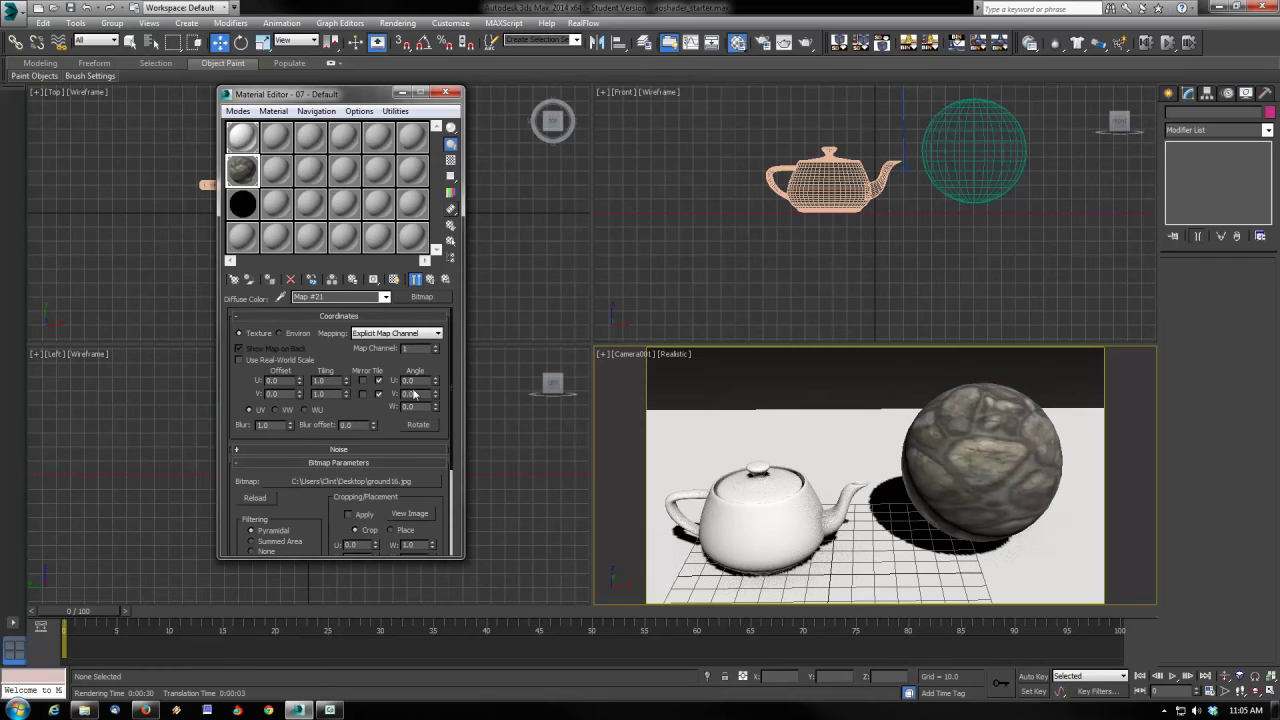
{"action": "left_click", "coordinate": [431, 279]}
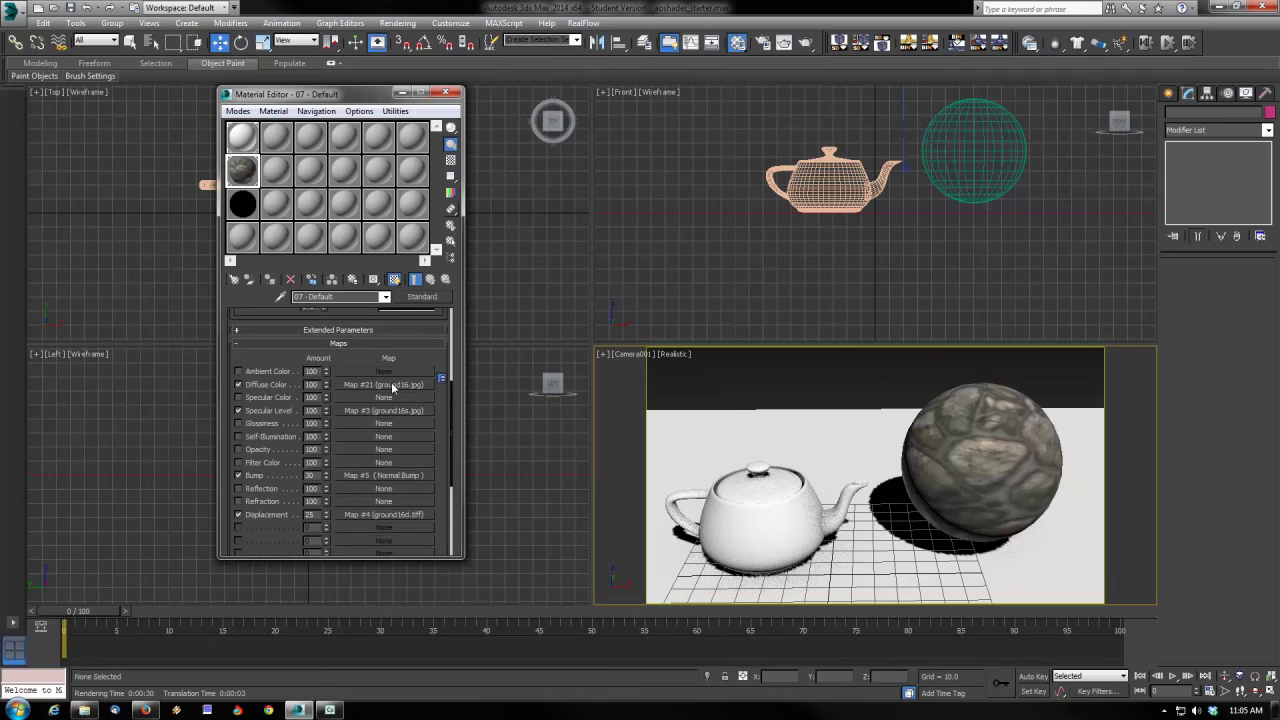
- Cut the bitmap from the stone material's Diffuse Color slot and assign a standard Mix map in its place
{"action": "right_click", "coordinate": [399, 389]}
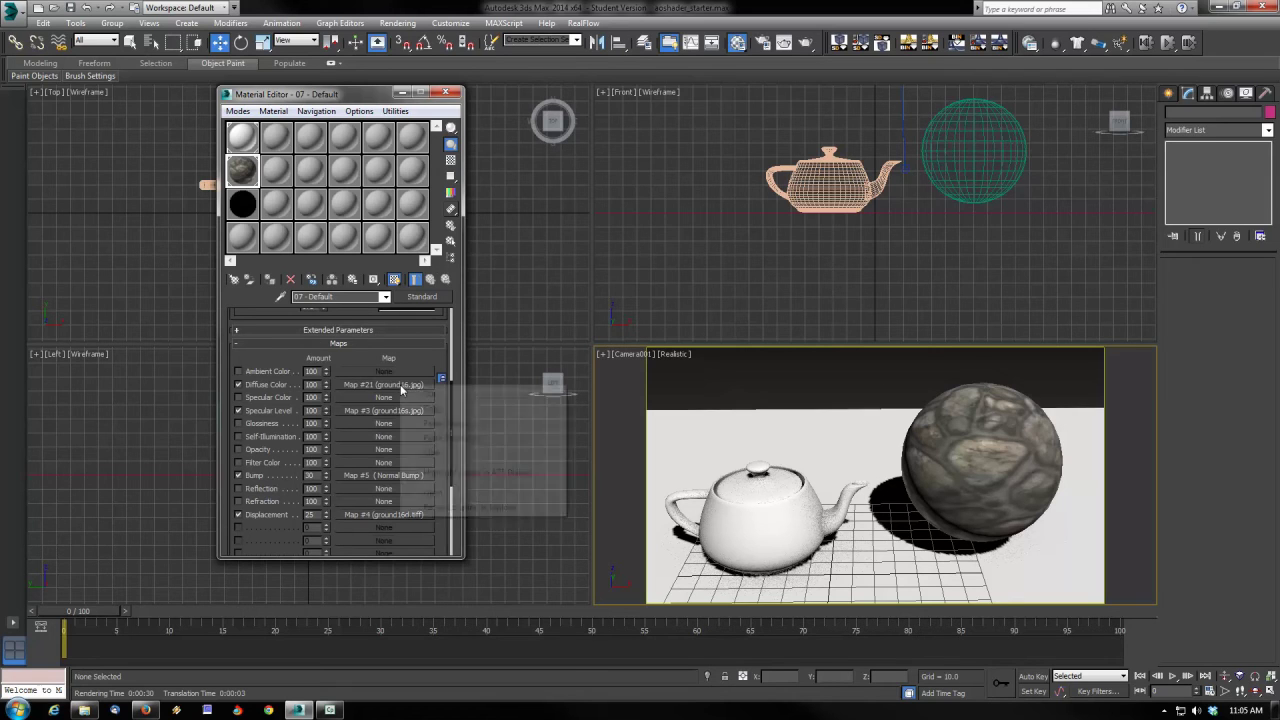
{"action": "left_click", "coordinate": [428, 395]}
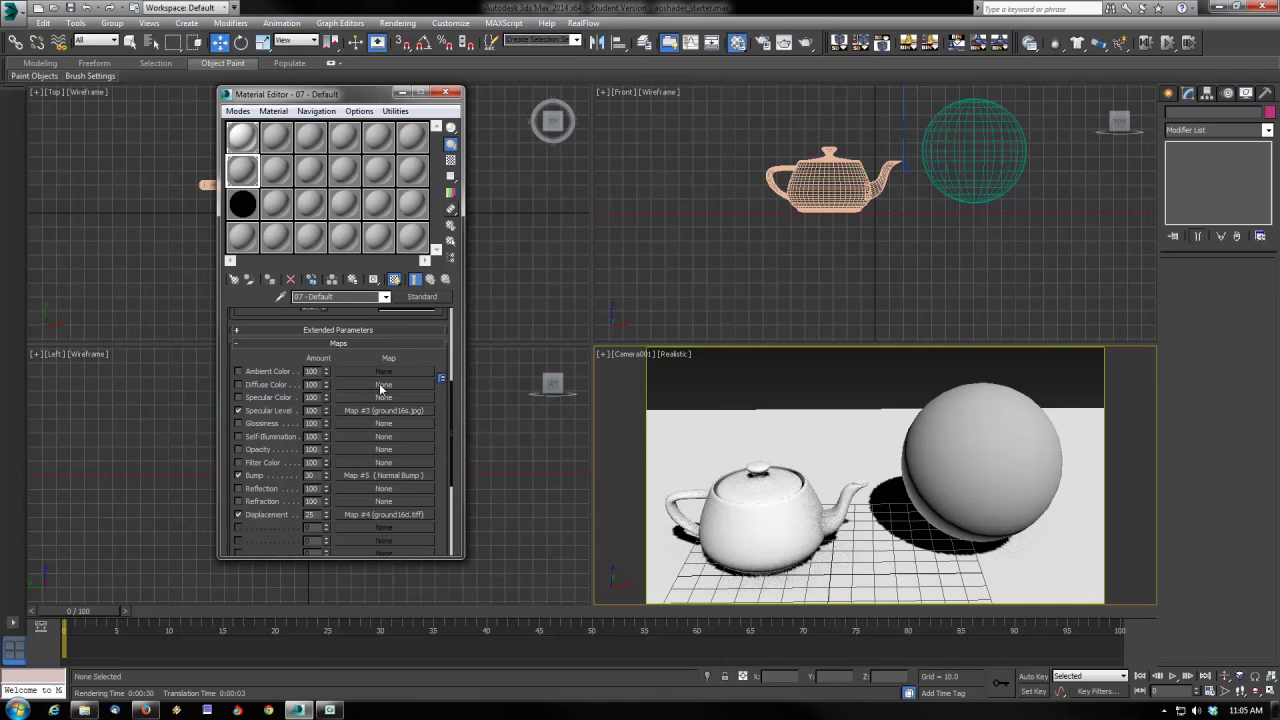
{"action": "left_click", "coordinate": [384, 385]}
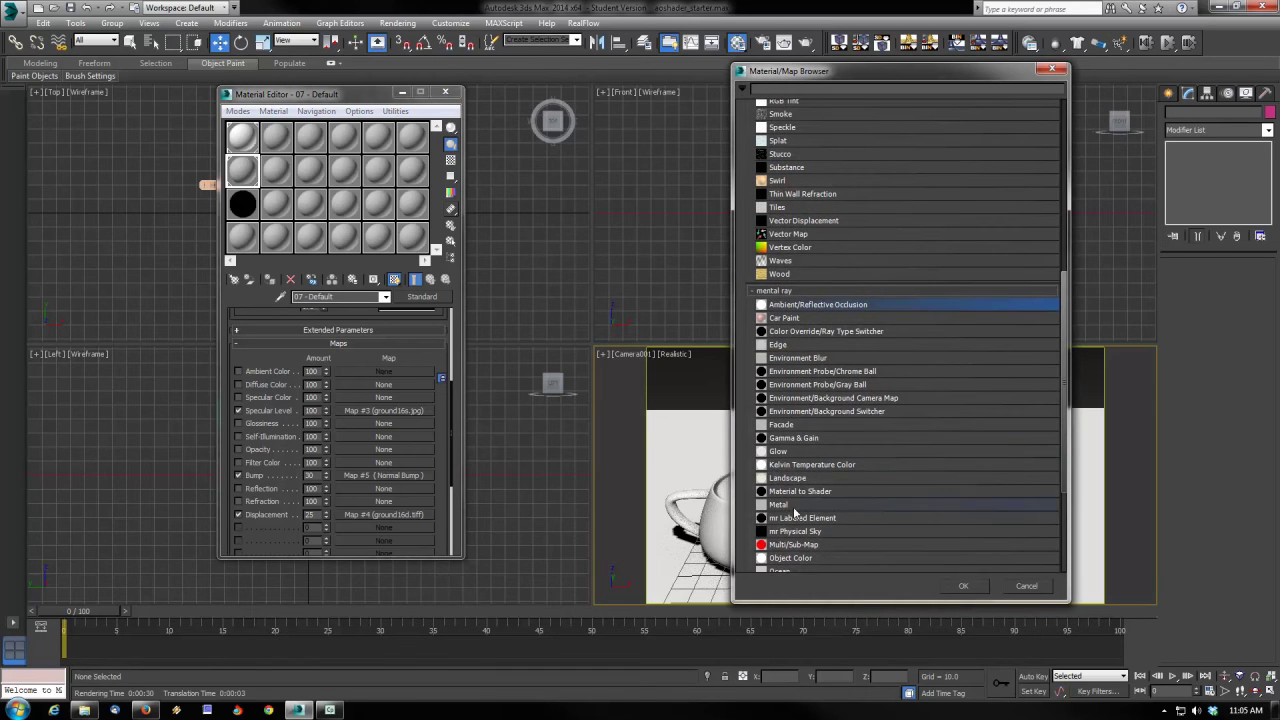
{"action": "scroll", "coordinate": [797, 513], "scroll_direction": "down", "scroll_amount": 1}
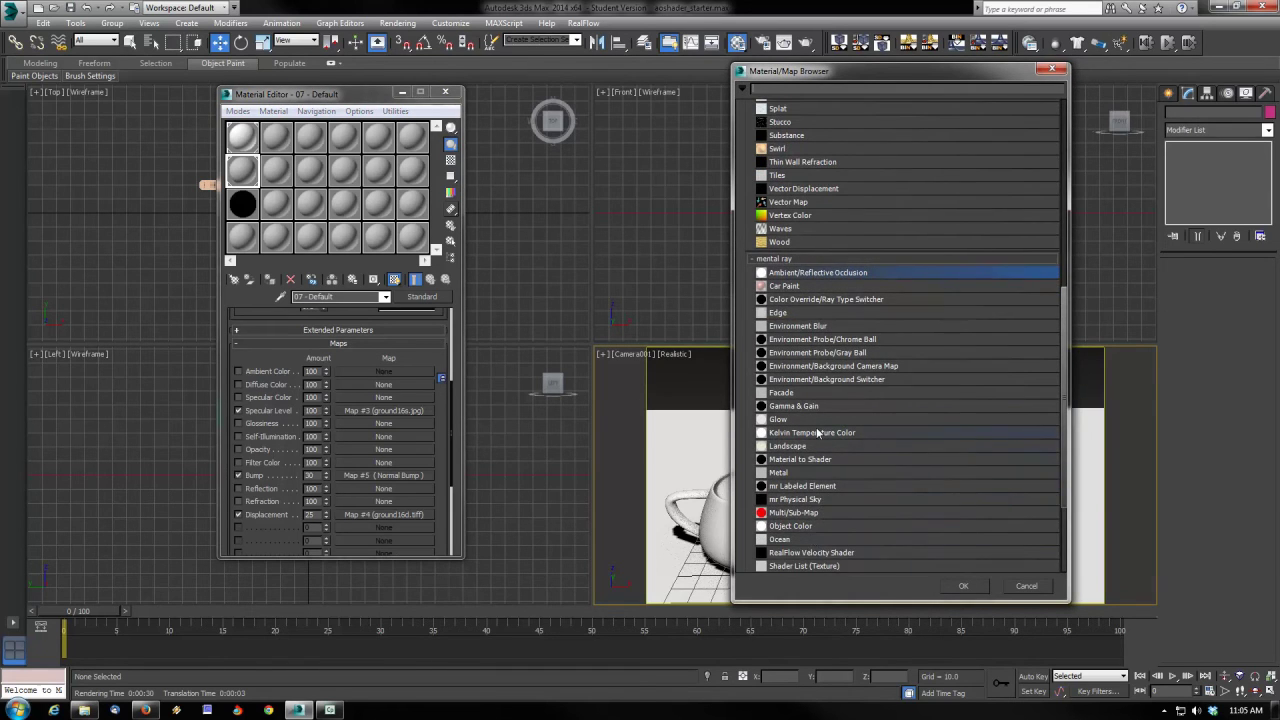
{"action": "scroll", "coordinate": [817, 432], "scroll_direction": "up", "scroll_amount": 10}
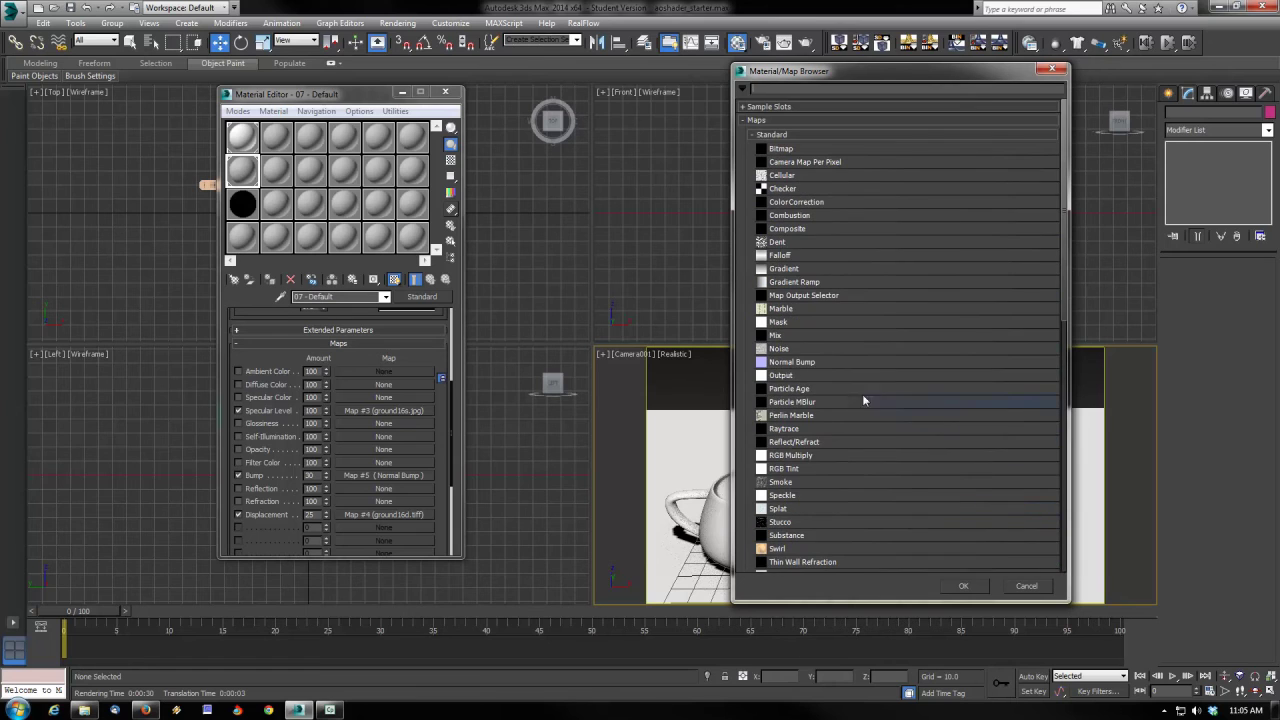
{"action": "left_click", "coordinate": [790, 336]}
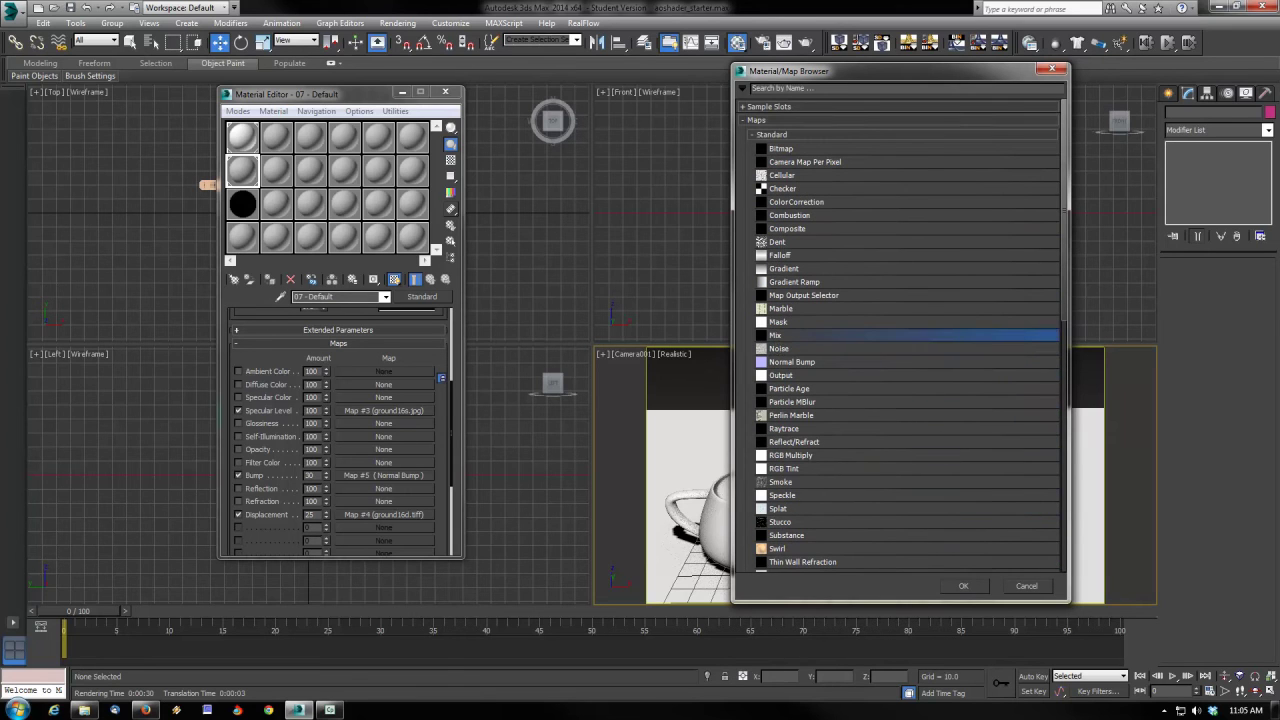
{"action": "left_click", "coordinate": [963, 586]}
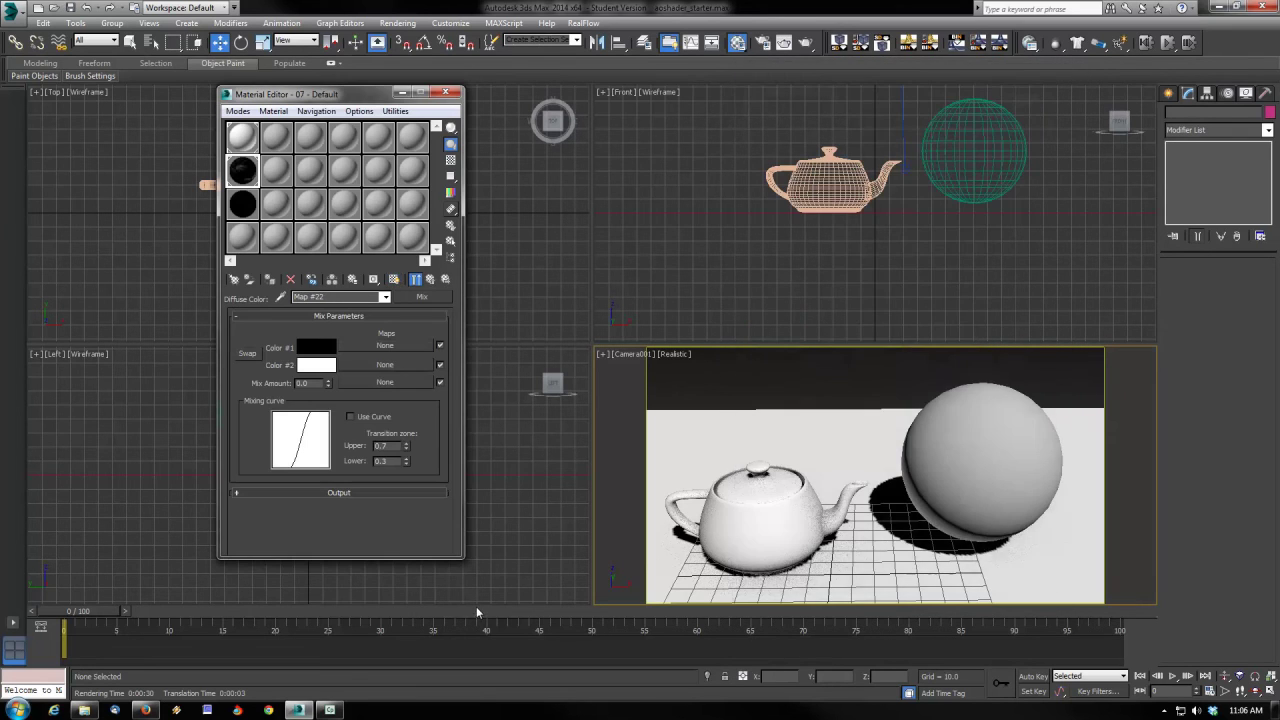
- Set the Mix map's Color #2 to black and paste the ground16.jpg bitmap as a copy into its map slot
{"action": "left_click", "coordinate": [323, 369]}
{"action": "left_click", "coordinate": [388, 183]}
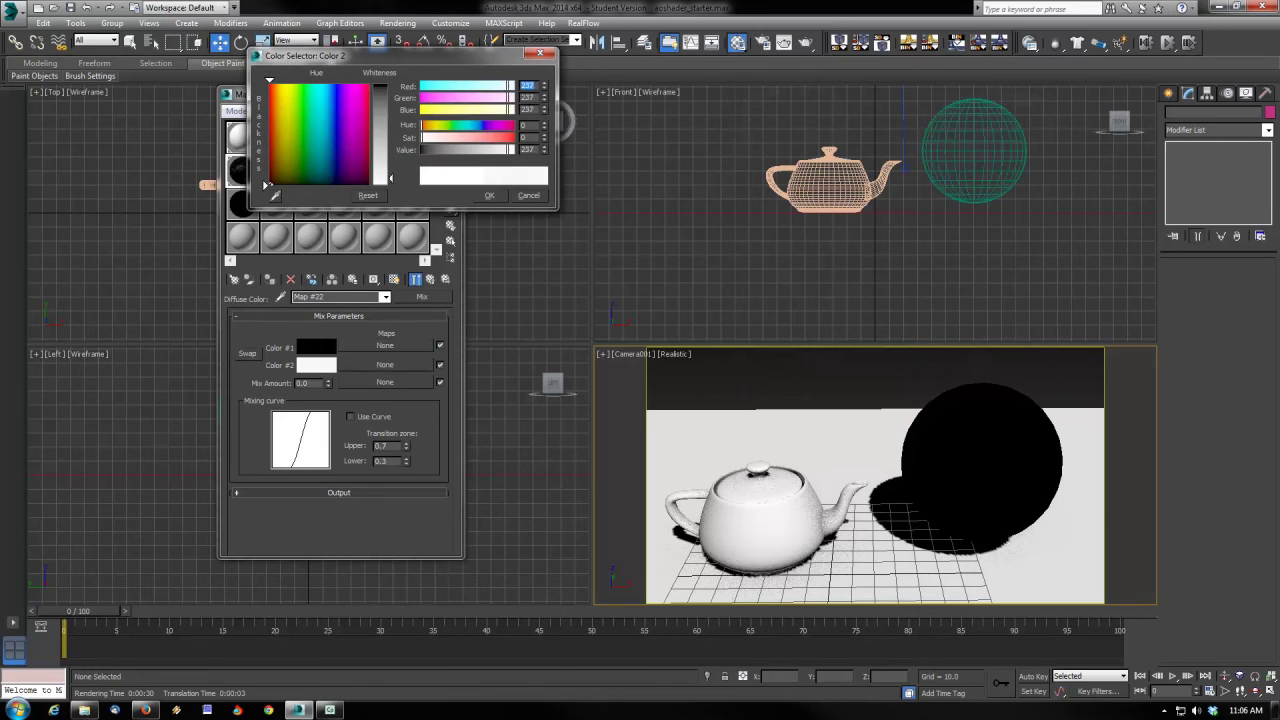
{"action": "left_click", "coordinate": [490, 196]}
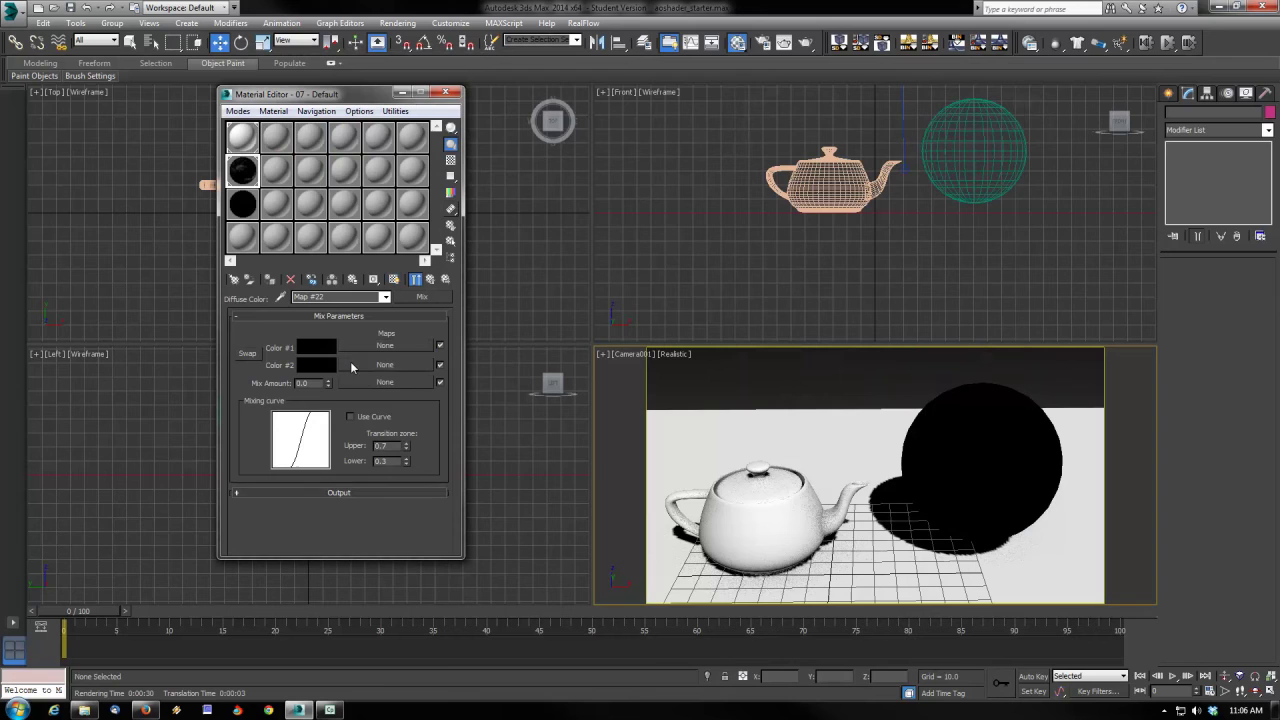
{"action": "right_click", "coordinate": [391, 364]}
{"action": "left_click", "coordinate": [420, 369]}
- Assign an Ambient/Reflective Occlusion map with 128 samples to the Mix Amount and return to the Mix parameters
{"action": "left_click", "coordinate": [360, 383]}
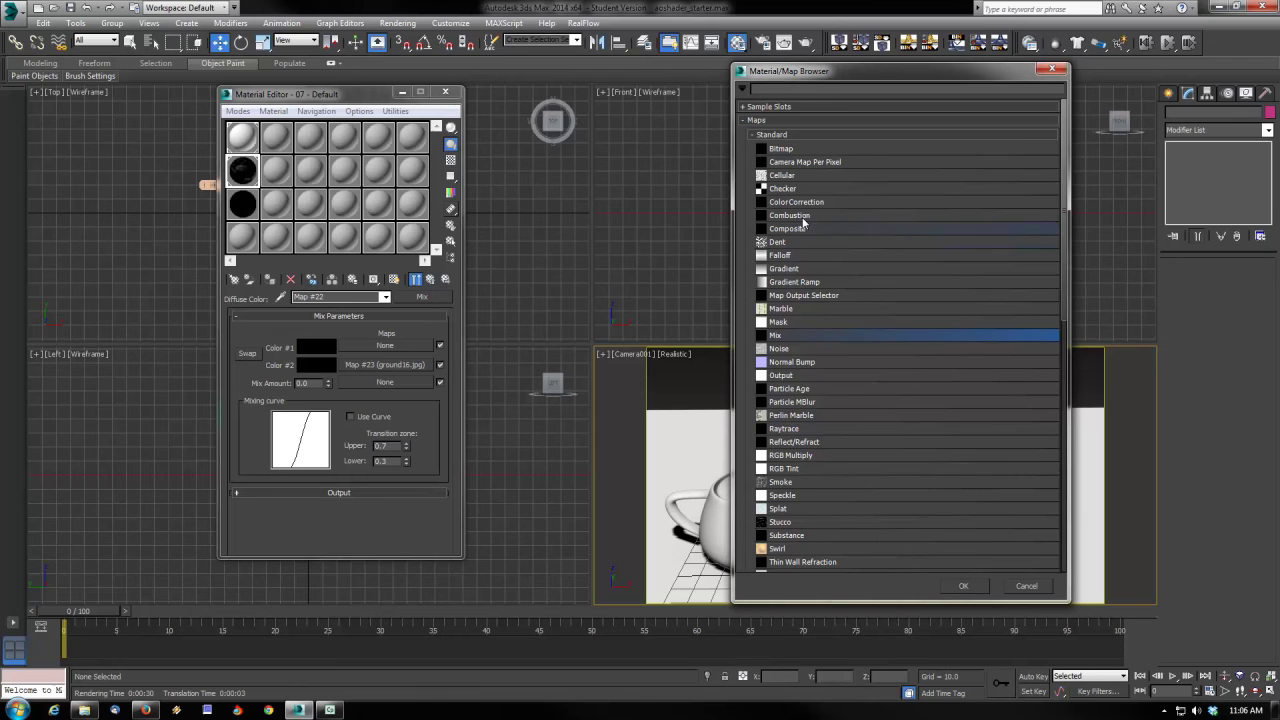
{"action": "scroll", "coordinate": [894, 498], "scroll_direction": "down", "scroll_amount": 8}
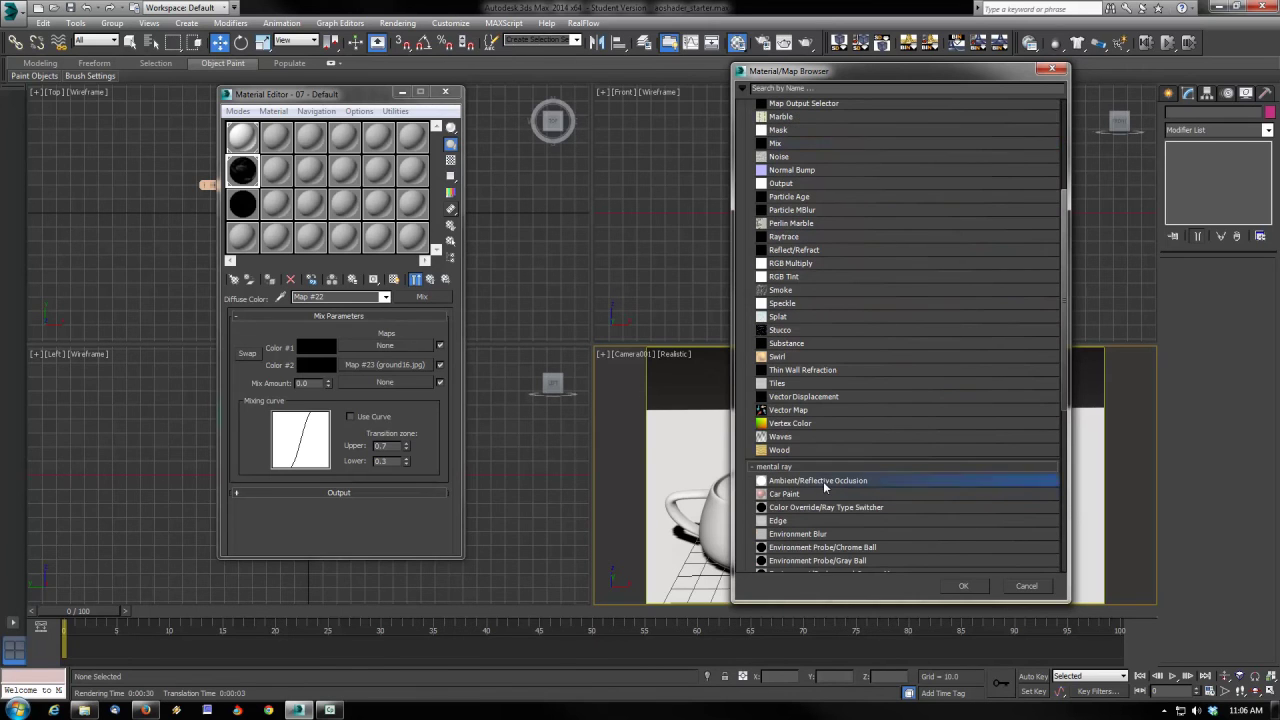
{"action": "double_click", "coordinate": [826, 484]}
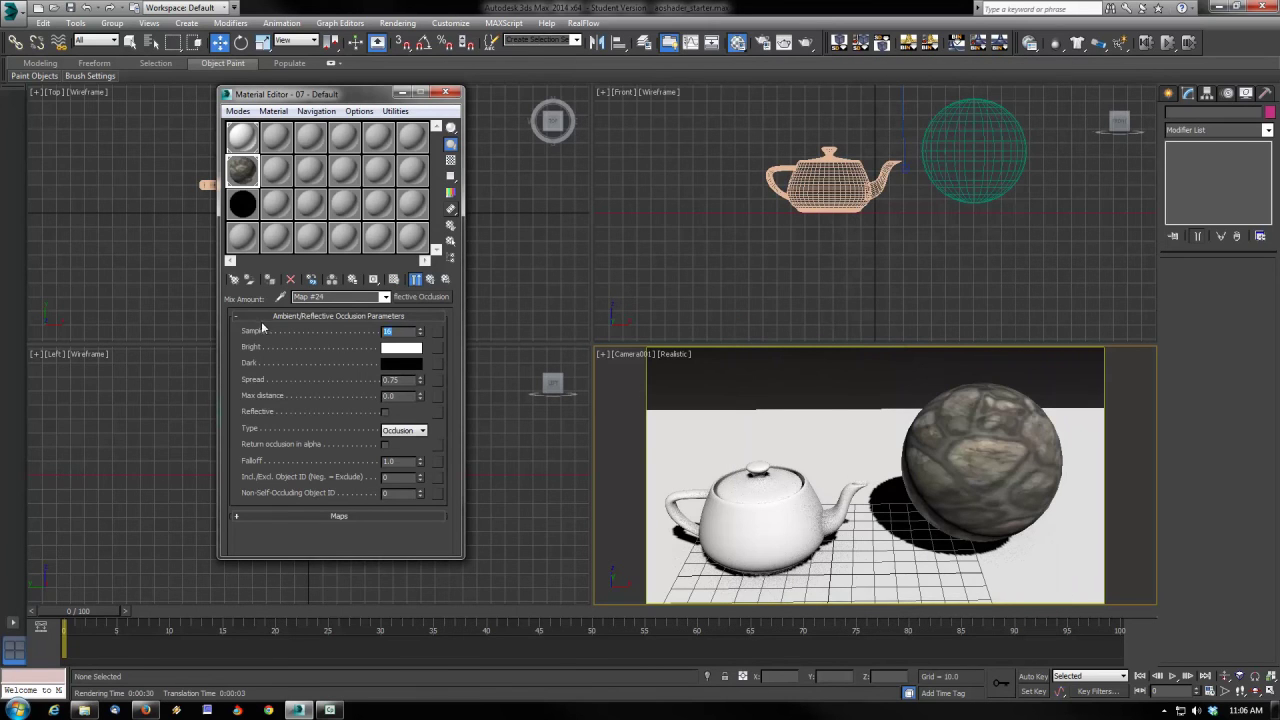
{"action": "type", "text": "128"}
{"action": "left_click", "coordinate": [429, 279]}
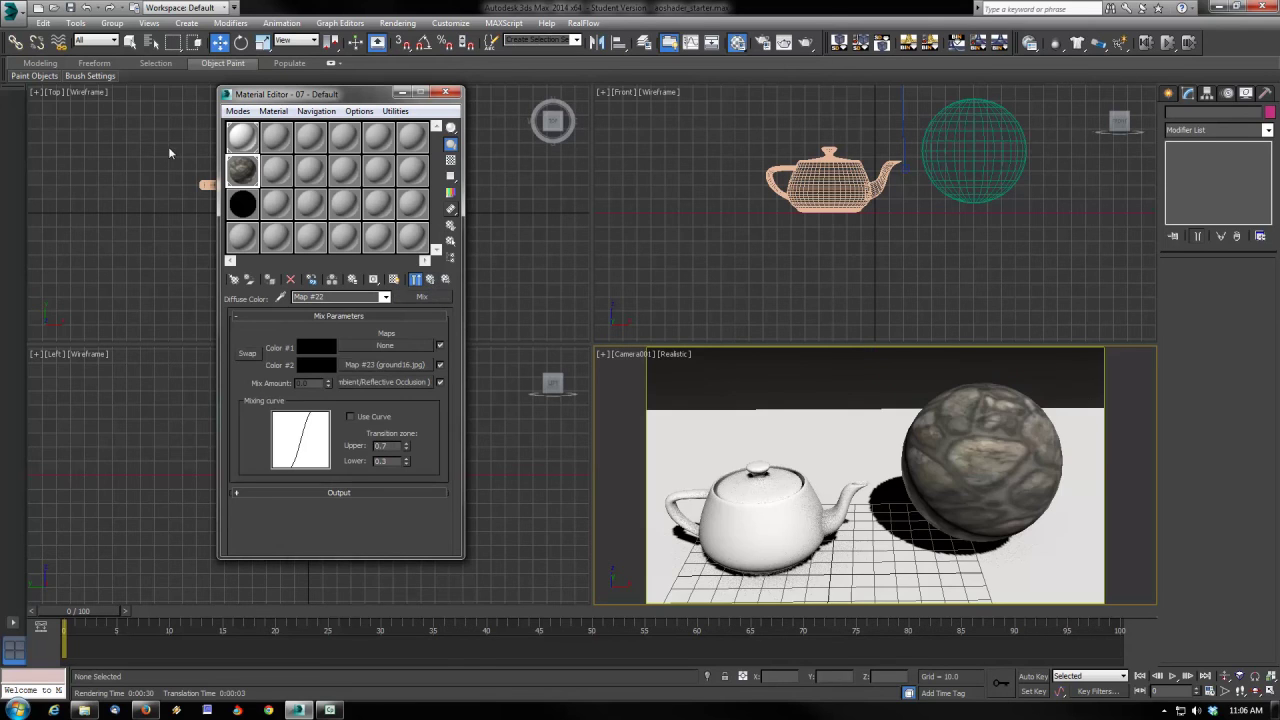
- Compare enlarged previews of the Mix map before and after swapping its two color inputs, and swap them back
{"action": "double_click", "coordinate": [242, 172]}
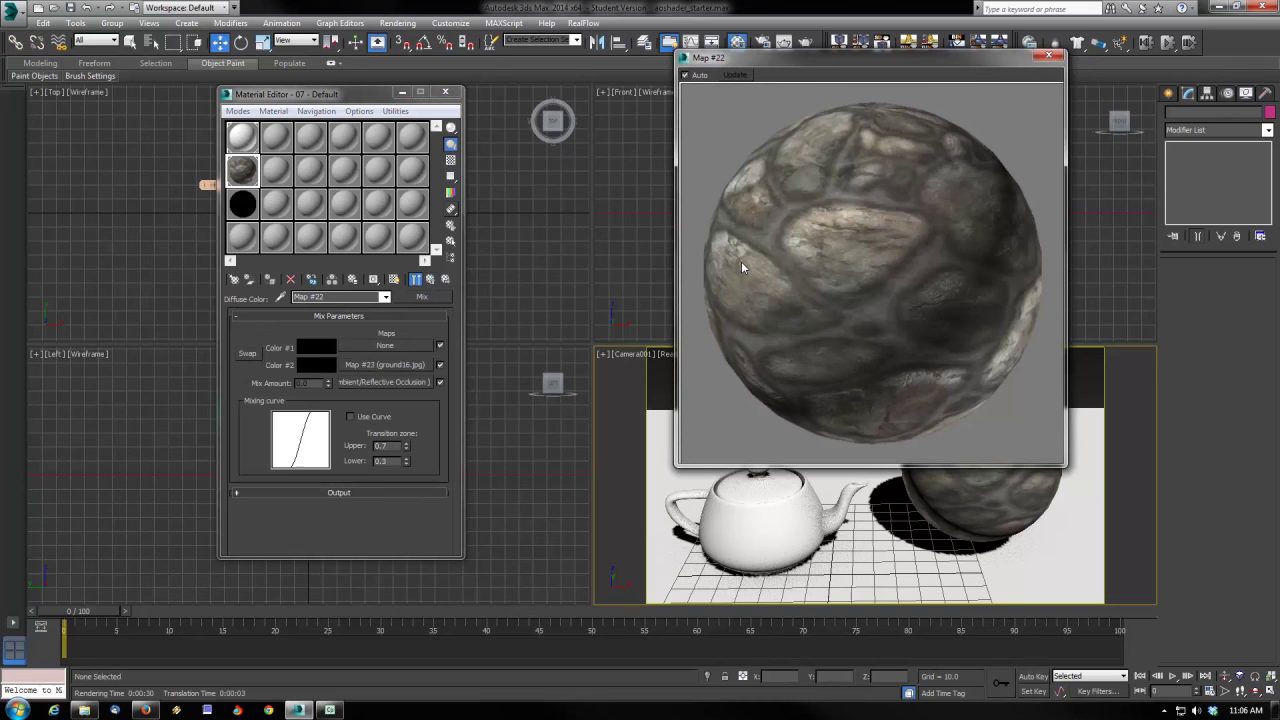
{"action": "left_click", "coordinate": [1048, 55]}
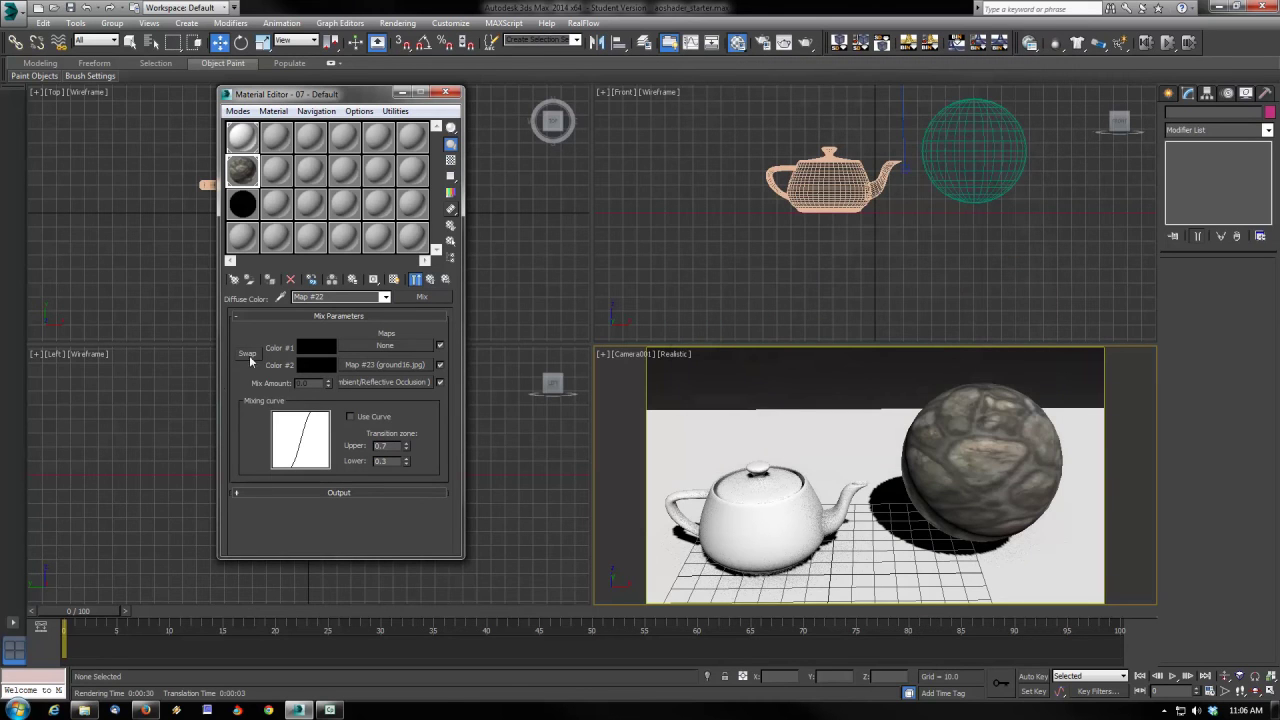
{"action": "left_click", "coordinate": [247, 354]}
{"action": "double_click", "coordinate": [242, 172]}
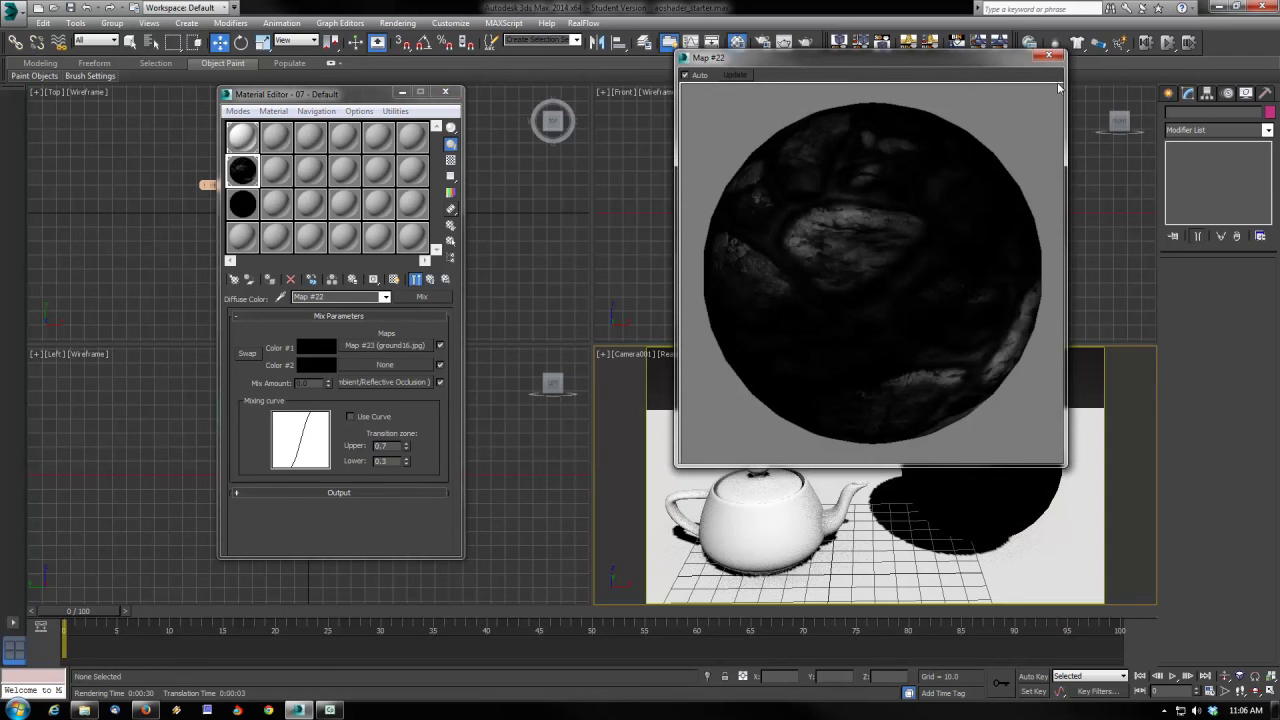
{"action": "left_click", "coordinate": [1048, 55]}
{"action": "left_click", "coordinate": [248, 355]}
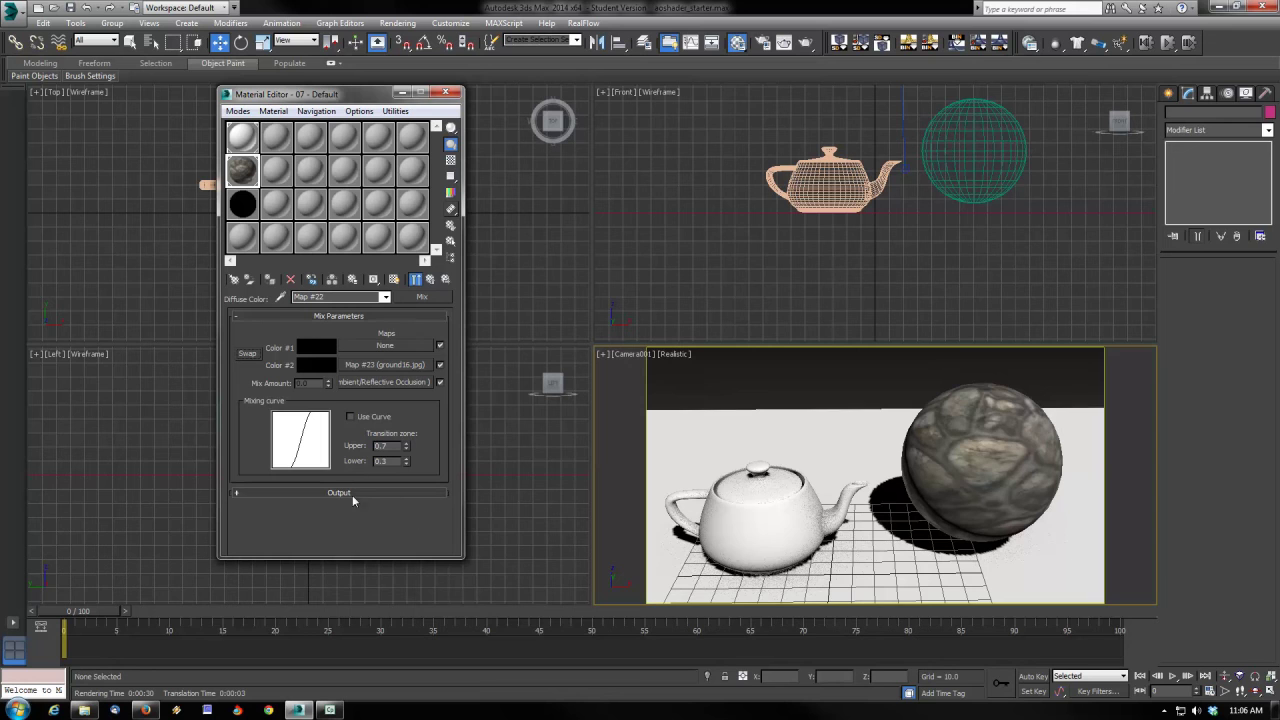
- Render the camera view to inspect the stone sphere with the Mix-based occlusion, and close the rendered image
{"action": "left_click", "coordinate": [785, 42]}
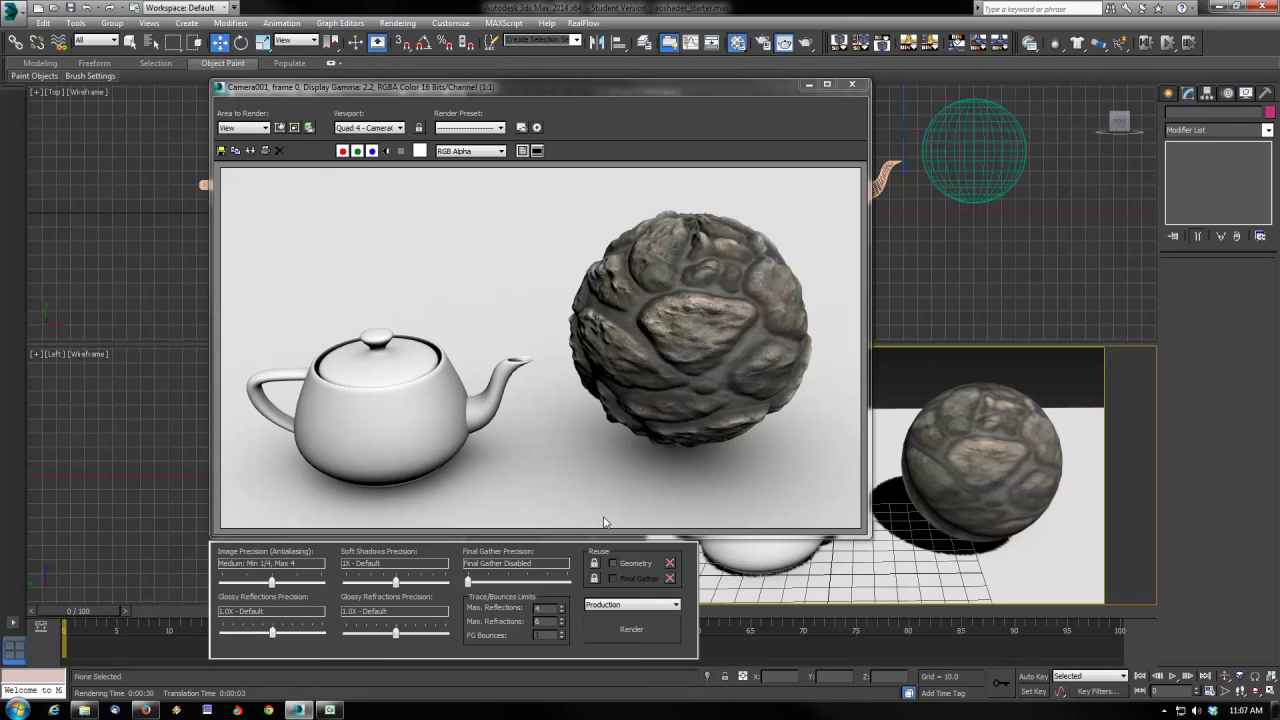
{"action": "left_click", "coordinate": [852, 85]}
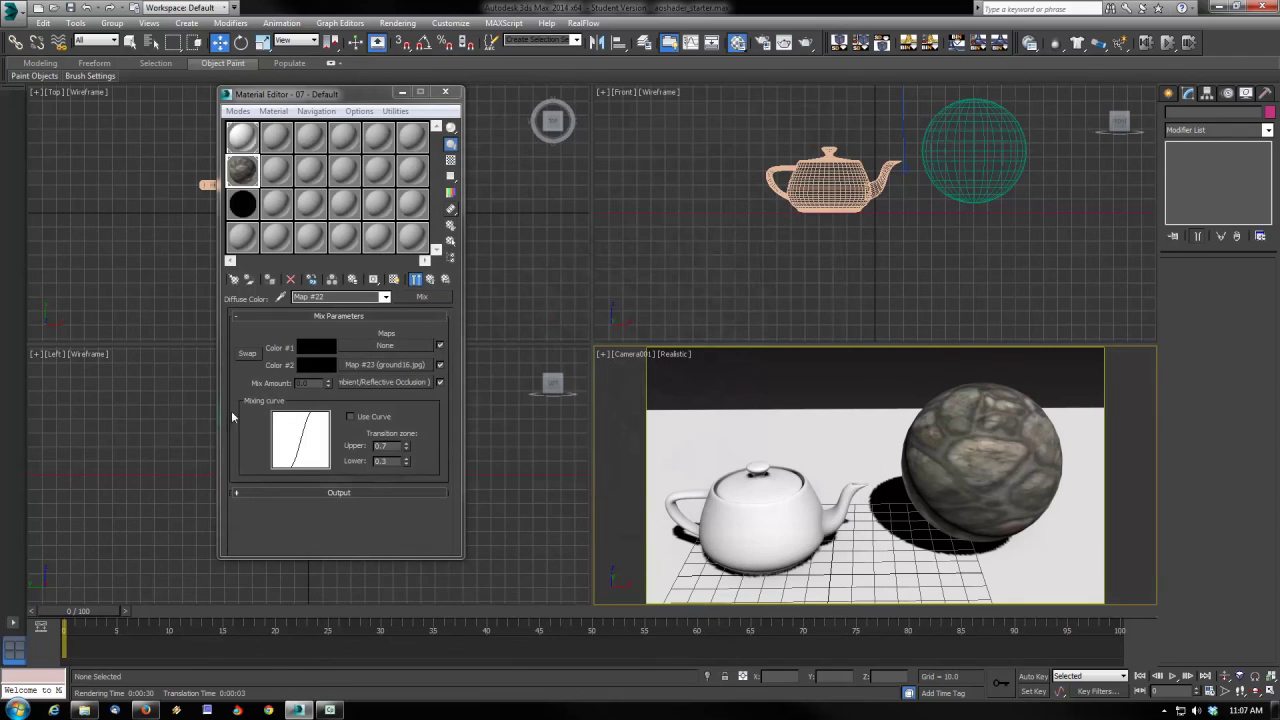